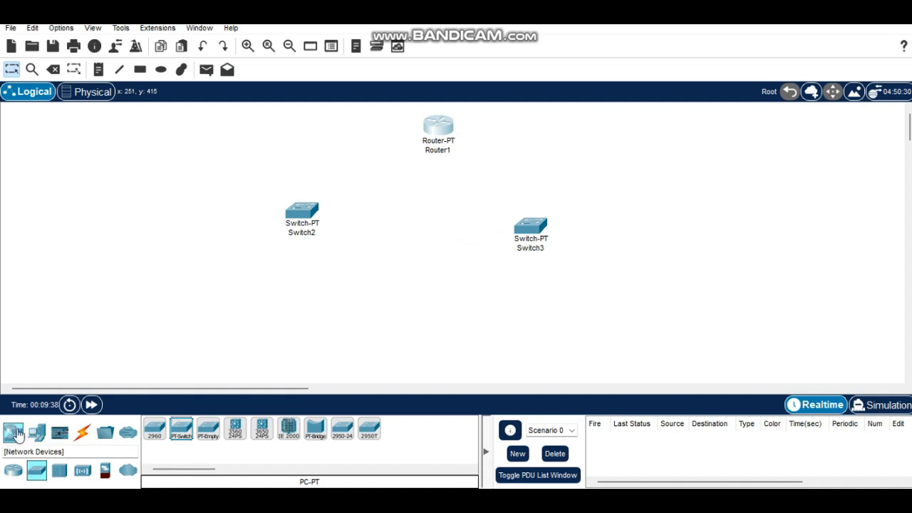
Place four PCs in a row, two below each switch, and move PC5 up to line up with PC4
left_click(13, 431)
left_click(35, 432)
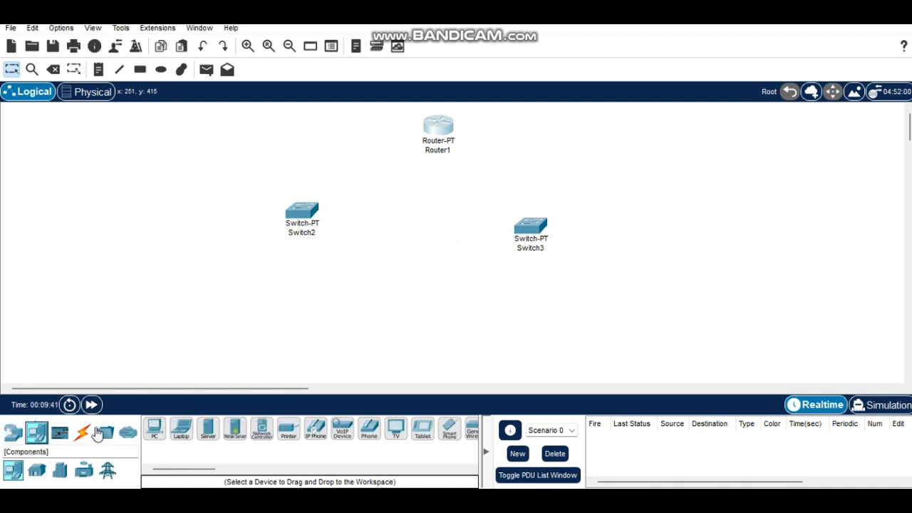
left_click(162, 431)
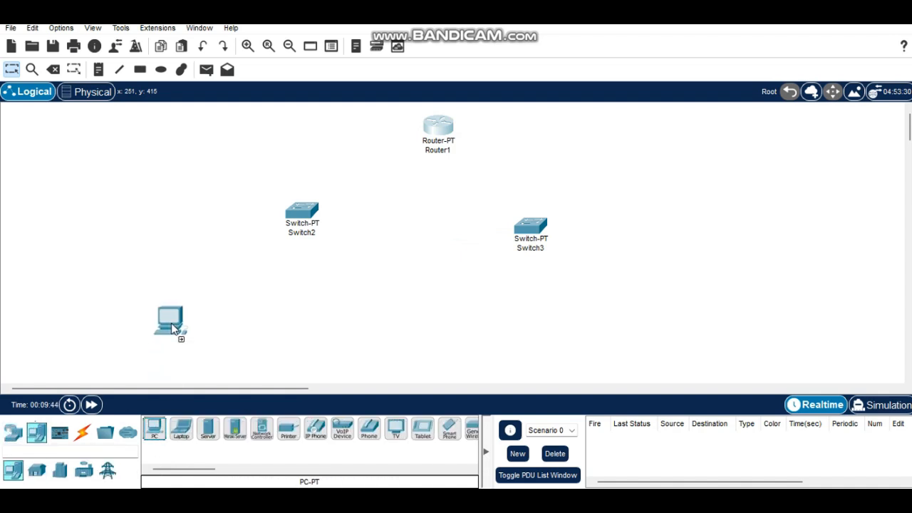
left_click(177, 327)
left_click(303, 333)
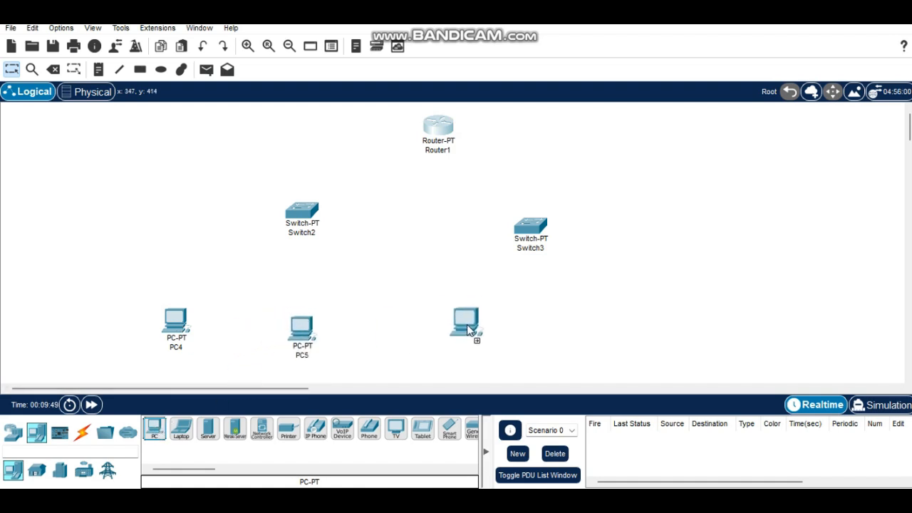
left_click(468, 331)
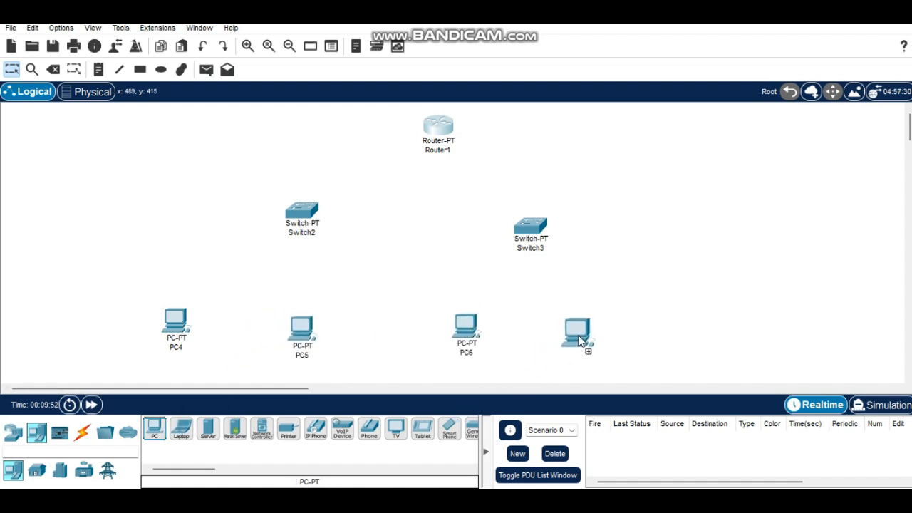
left_click(579, 341)
left_click_drag(308, 332, 317, 320)
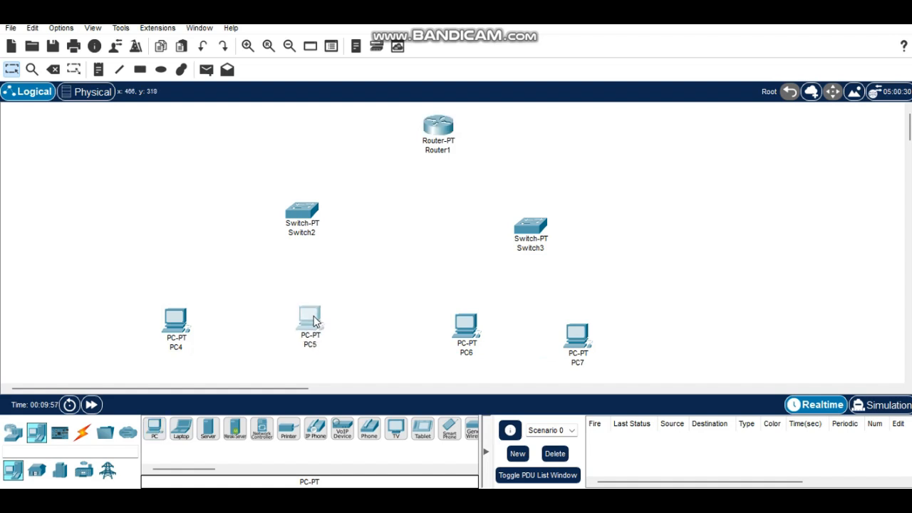
Connect Router1 FastEthernet0/0 to Switch2 FastEthernet0/1 with a Copper Straight-Through cable
left_click(82, 433)
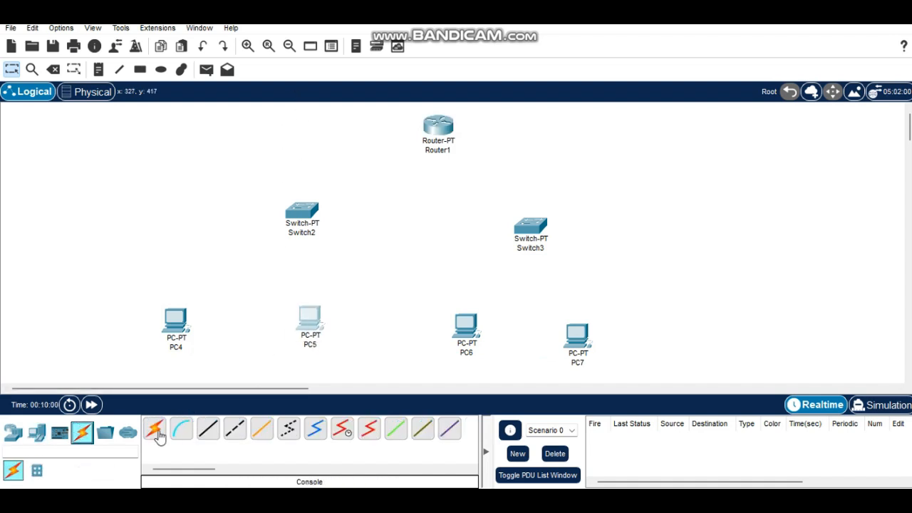
left_click(208, 429)
left_click(440, 131)
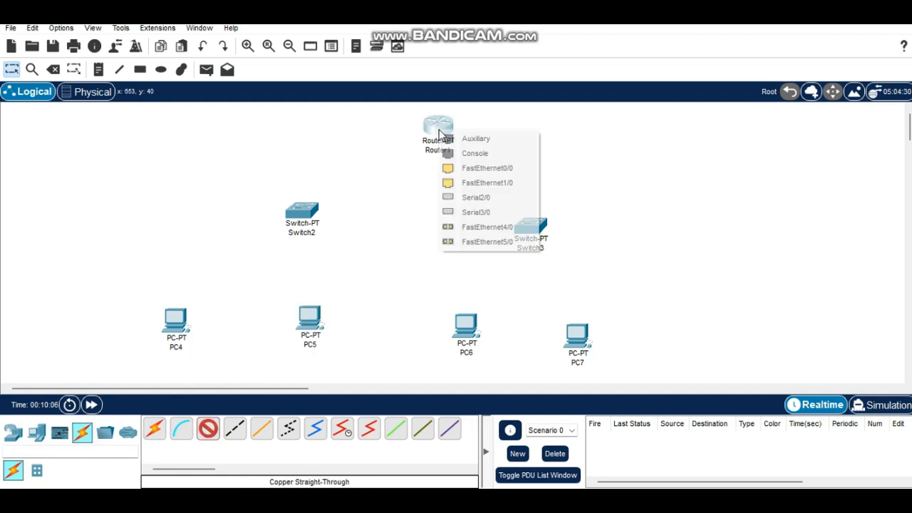
left_click(463, 170)
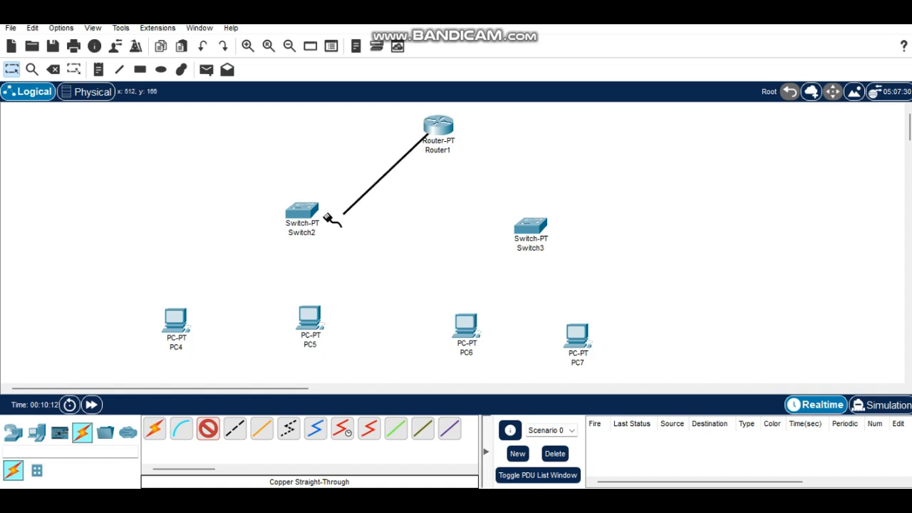
left_click(306, 212)
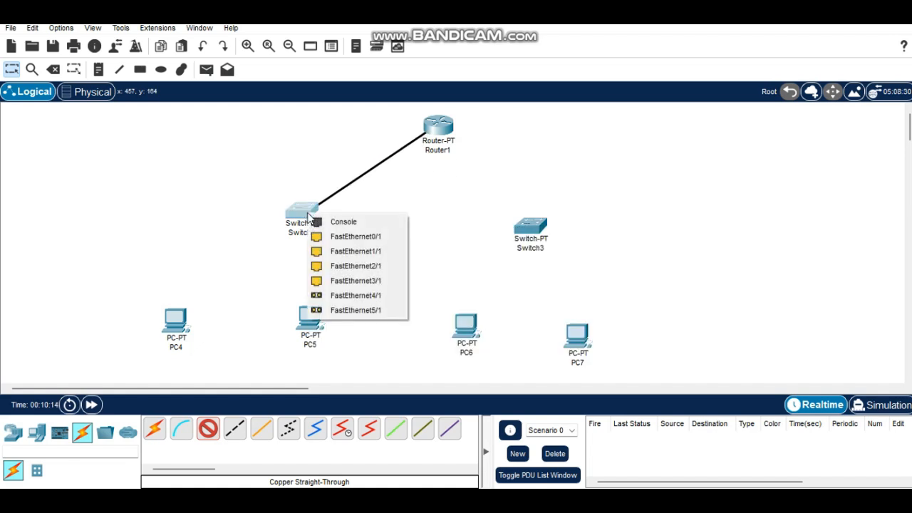
left_click(332, 240)
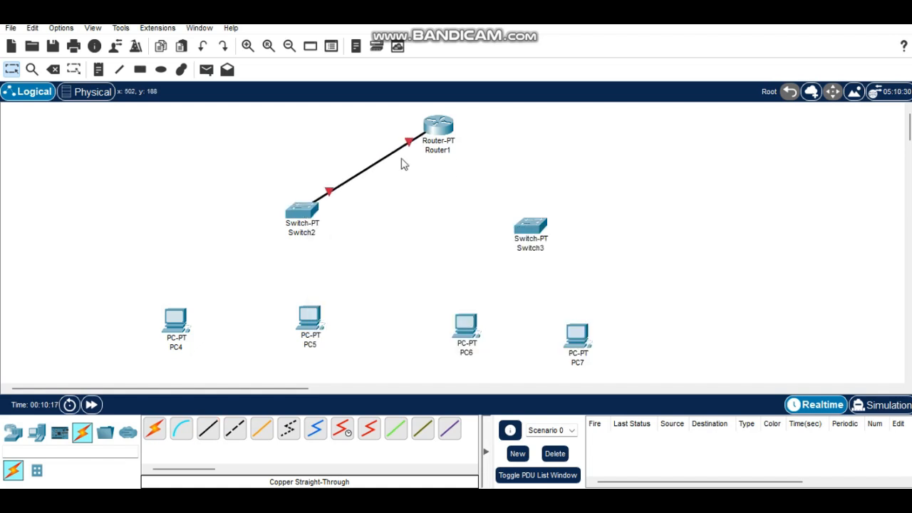
Connect Router1 FastEthernet1/0 to Switch3 FastEthernet0/1 with a Copper Straight-Through cable
left_click(442, 129)
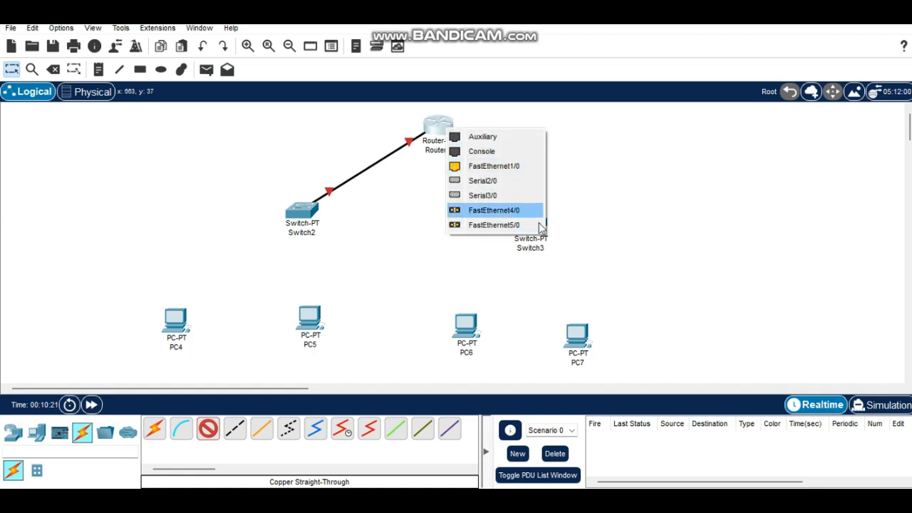
left_click(510, 171)
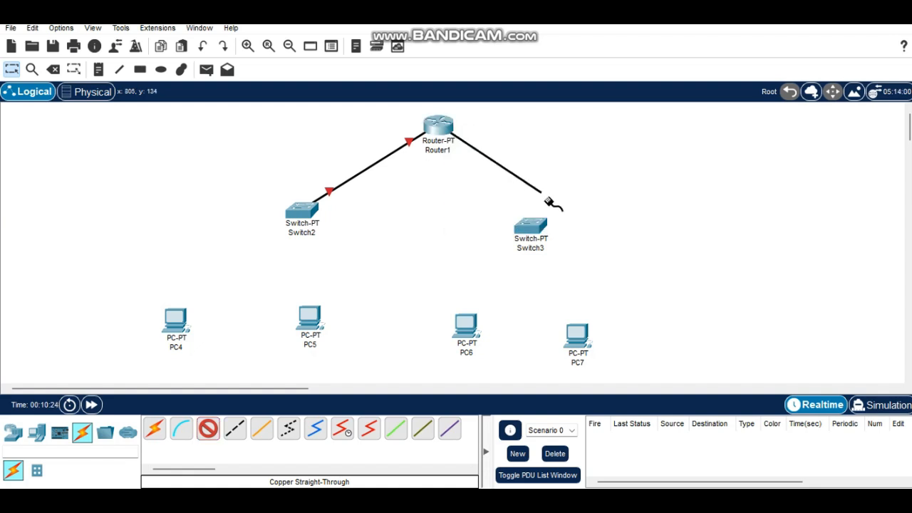
left_click(535, 230)
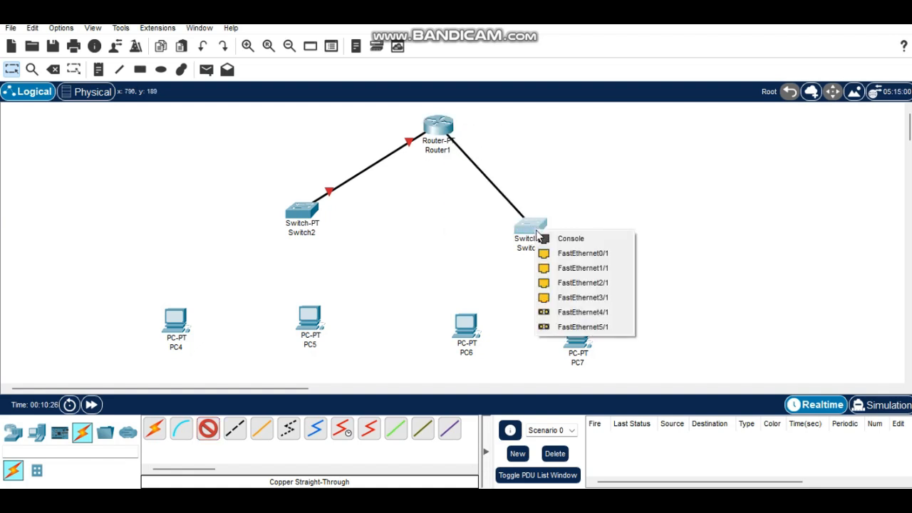
left_click(560, 253)
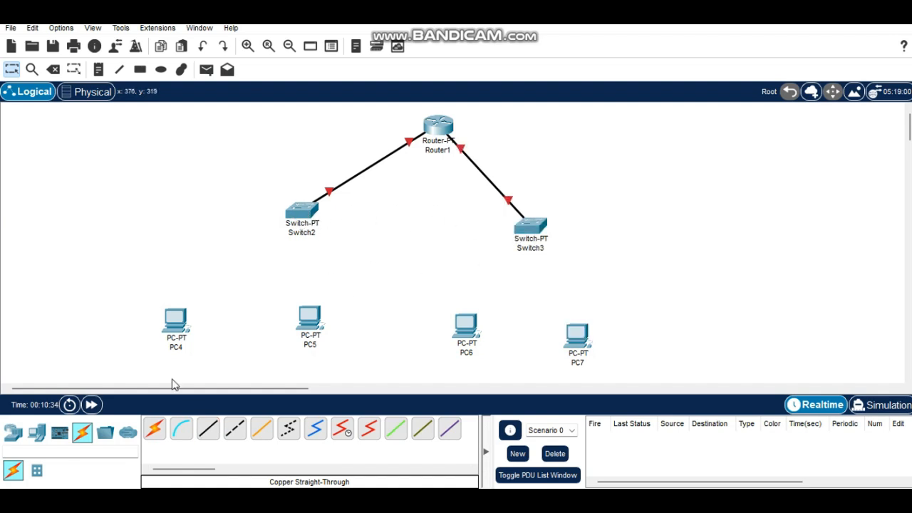
Link Switch2 FastEthernet1/1 to Switch3 FastEthernet1/1 with a Copper Cross-Over cable and move Switch2 down level with Switch3
left_click(236, 428)
left_click(307, 212)
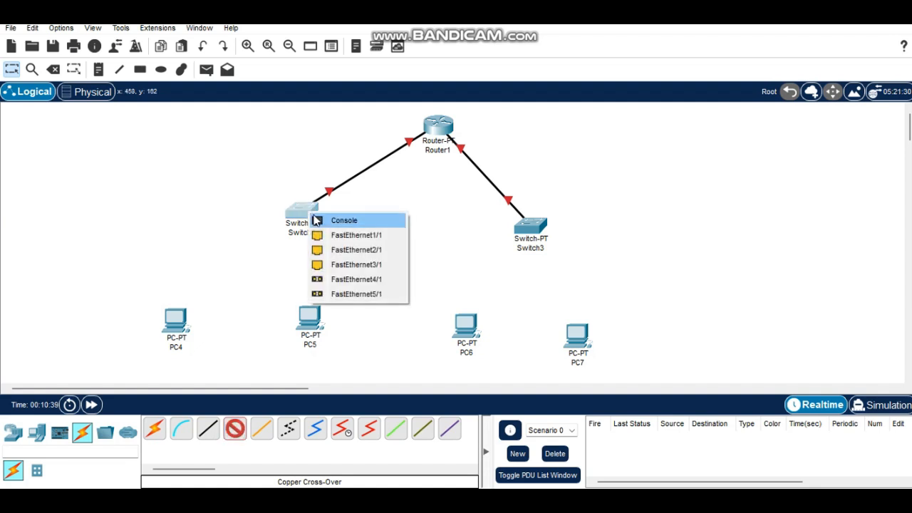
left_click(356, 235)
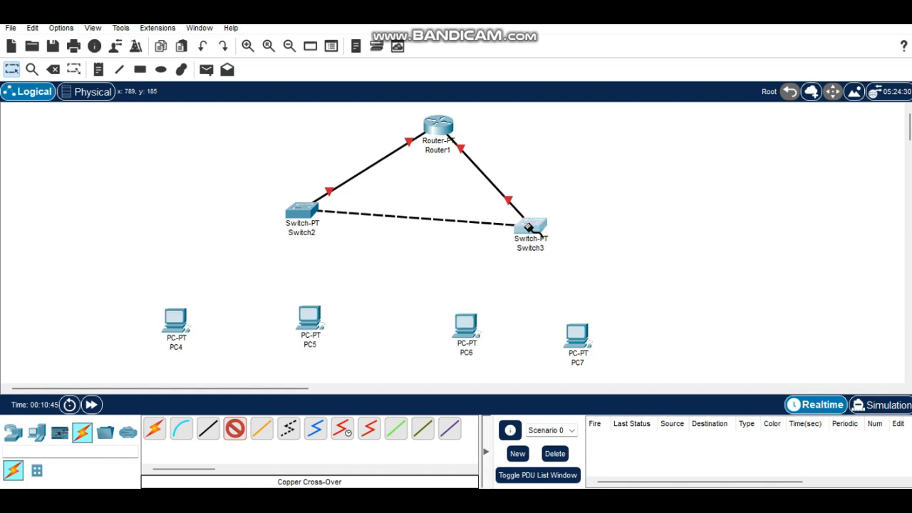
left_click(530, 227)
left_click(544, 250)
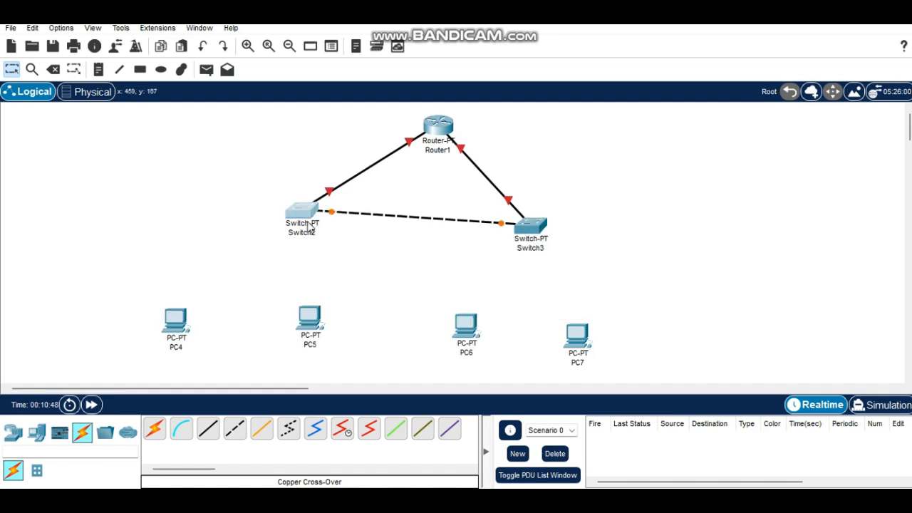
left_click_drag(312, 222, 310, 235)
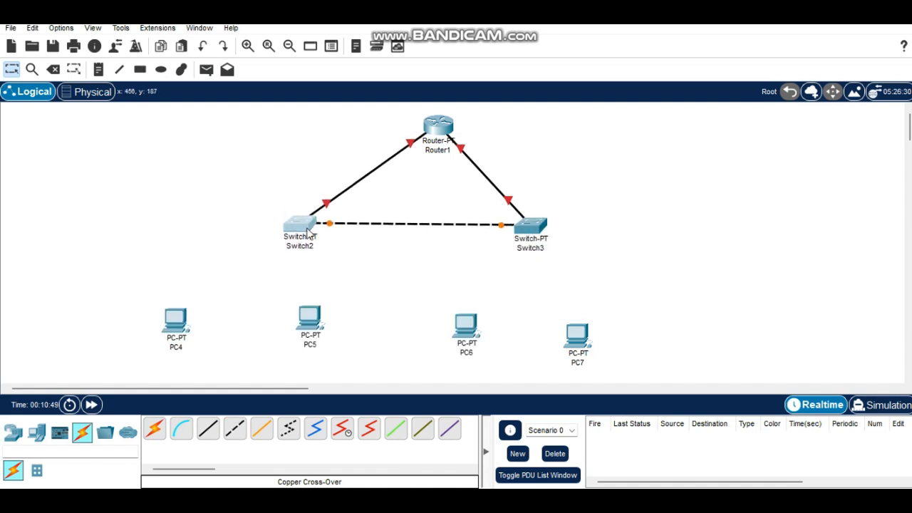
Connect Switch2 FastEthernet2/1 to PC4 with a Copper Straight-Through cable
left_click(211, 429)
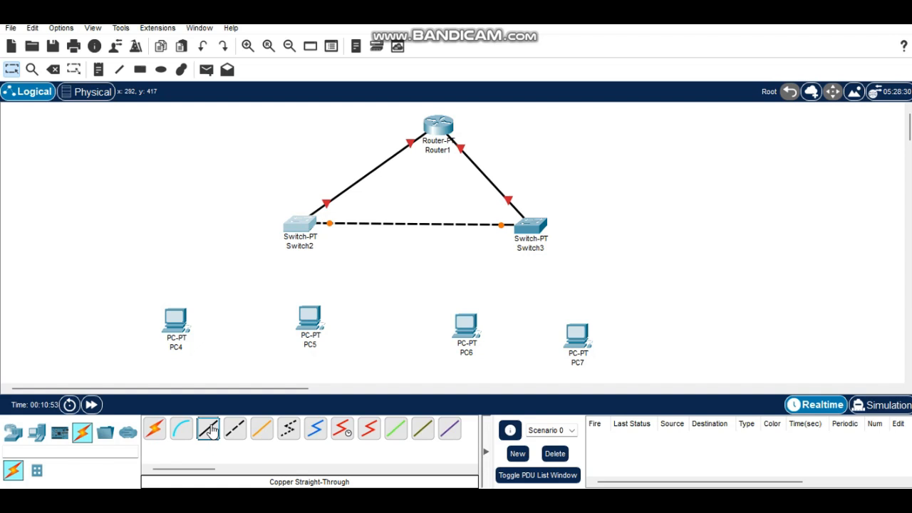
left_click(307, 229)
left_click(339, 254)
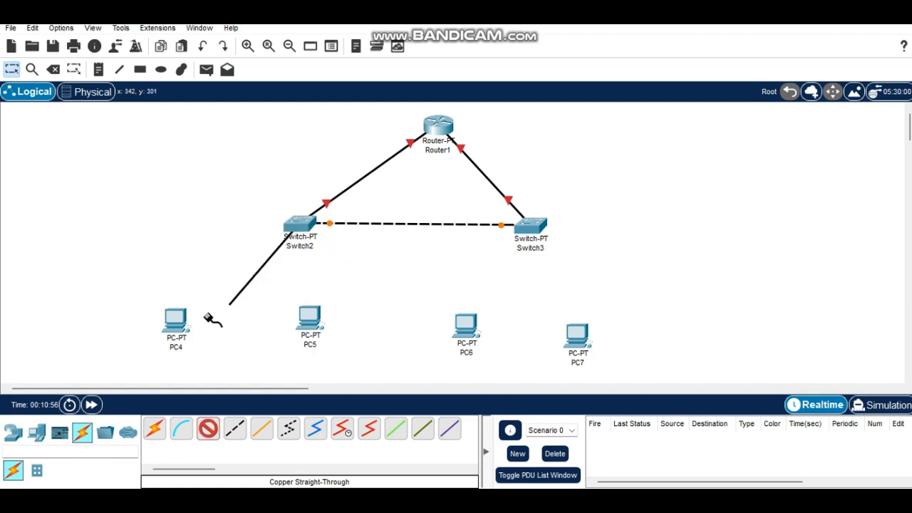
left_click(176, 317)
left_click(214, 370)
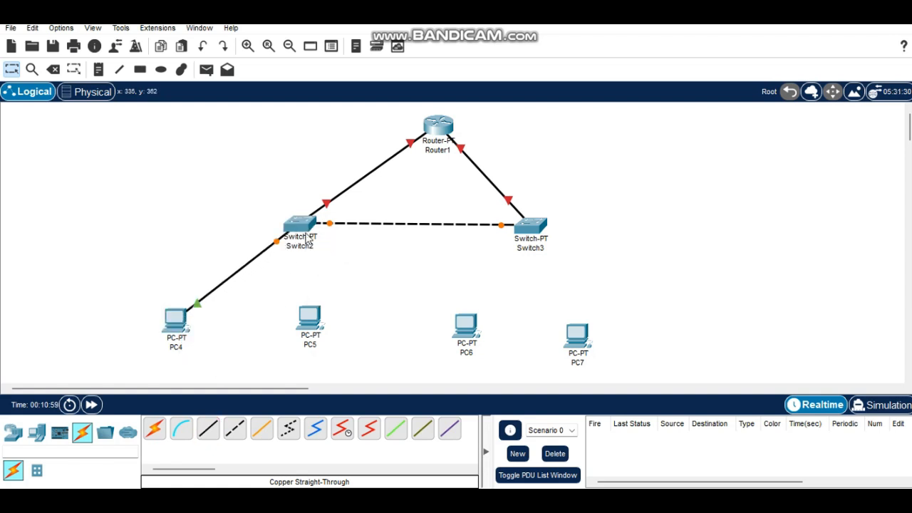
Connect Switch2 FastEthernet3/1 to PC5 with a Copper Straight-Through cable
left_click(304, 224)
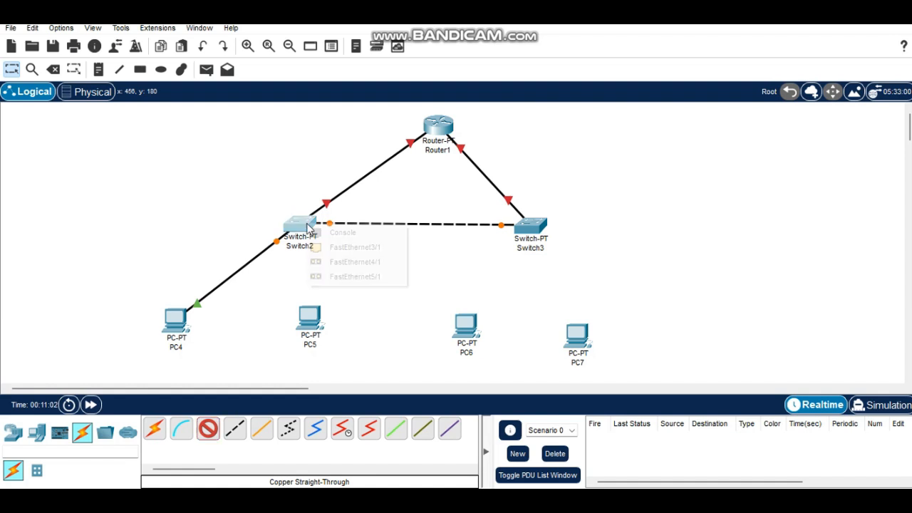
left_click(342, 246)
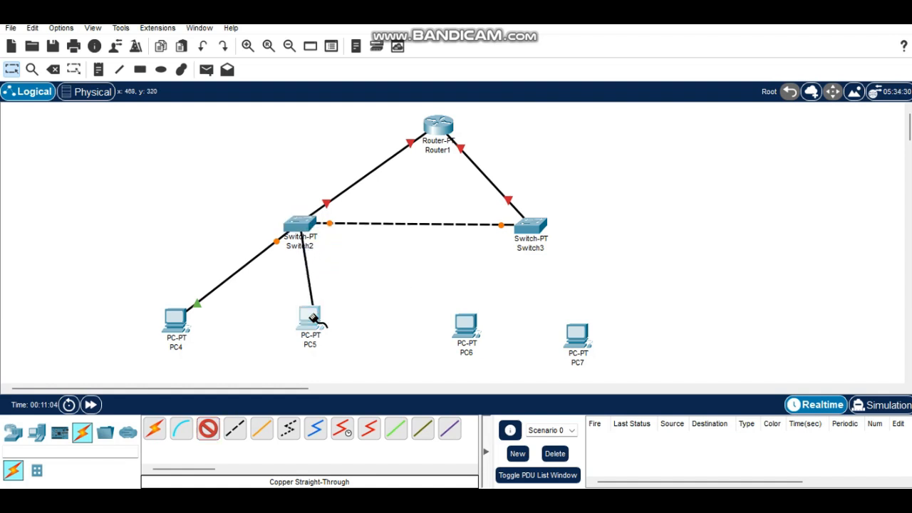
left_click(313, 317)
left_click(337, 370)
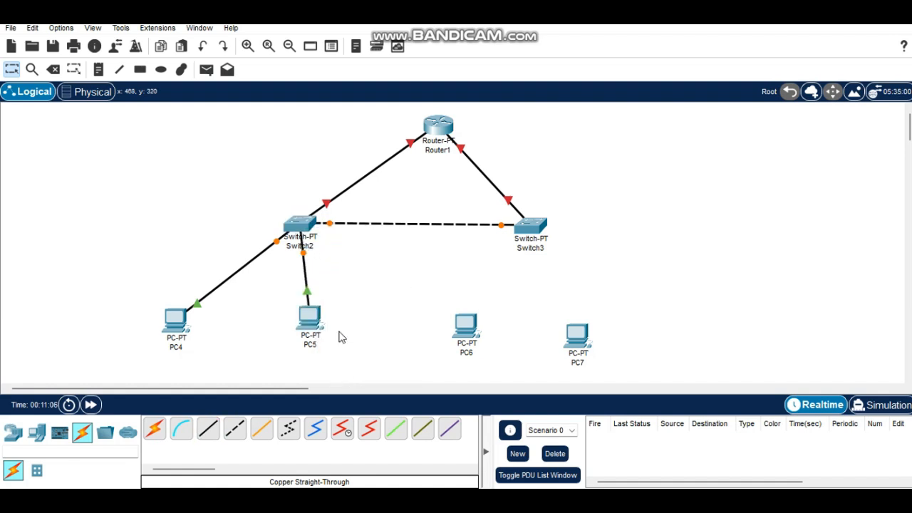
Connect Switch3 FastEthernet2/1 to PC6 with a Copper Straight-Through cable
left_click(209, 429)
left_click(531, 227)
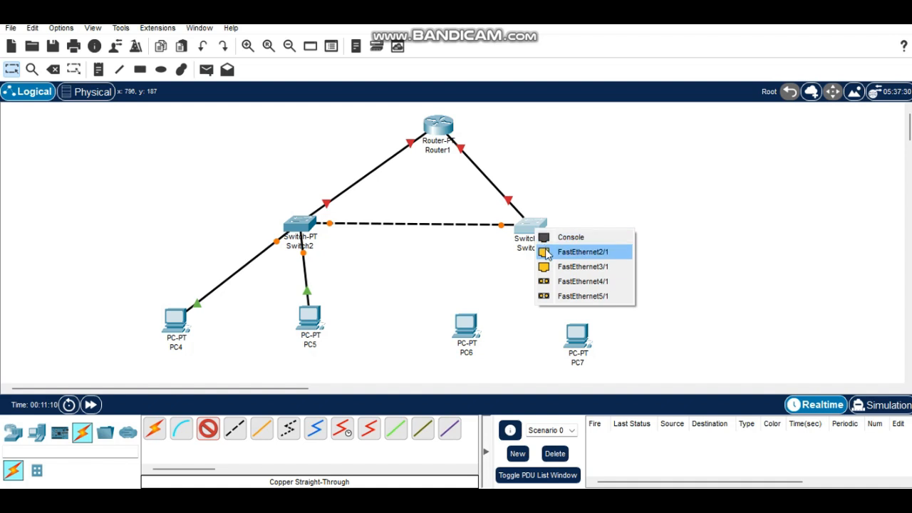
left_click(547, 251)
left_click(465, 325)
left_click(492, 377)
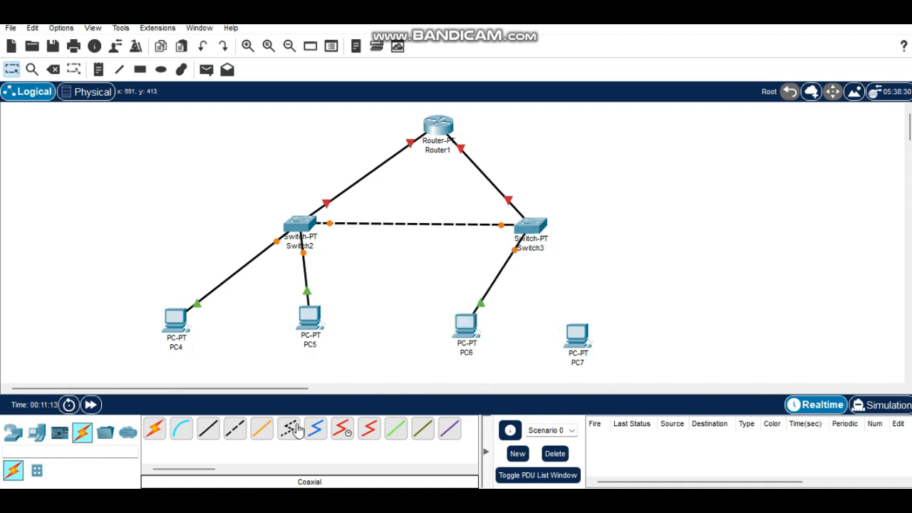
Connect Switch3 FastEthernet3/1 to PC7 with a Copper Straight-Through cable
left_click(209, 430)
left_click(541, 226)
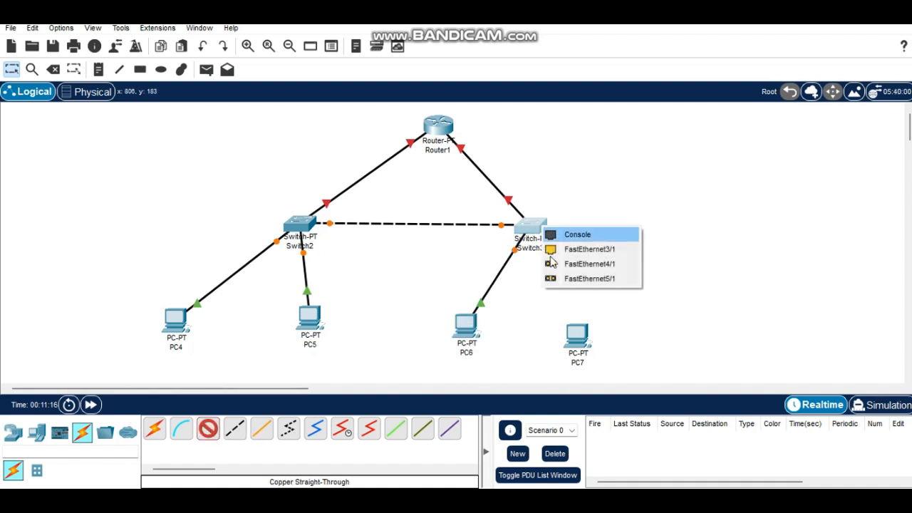
key("Escape")
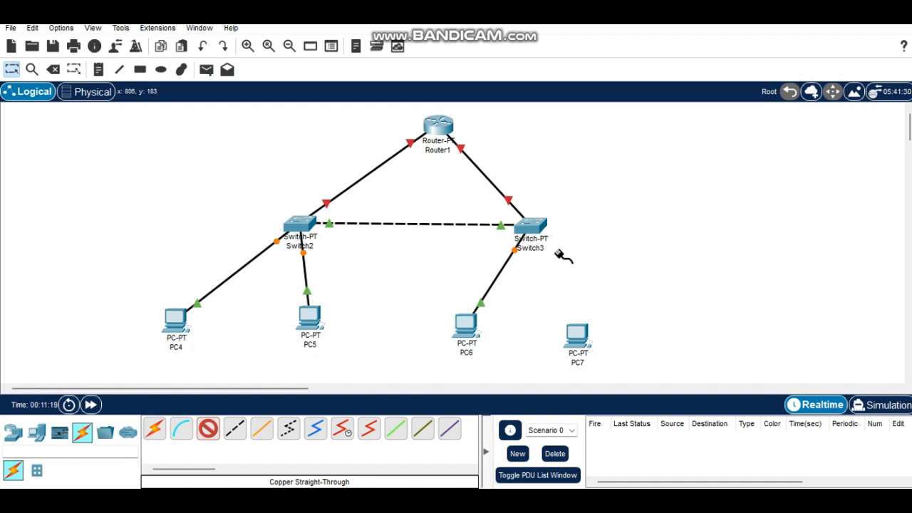
left_click(585, 345)
left_click(611, 397)
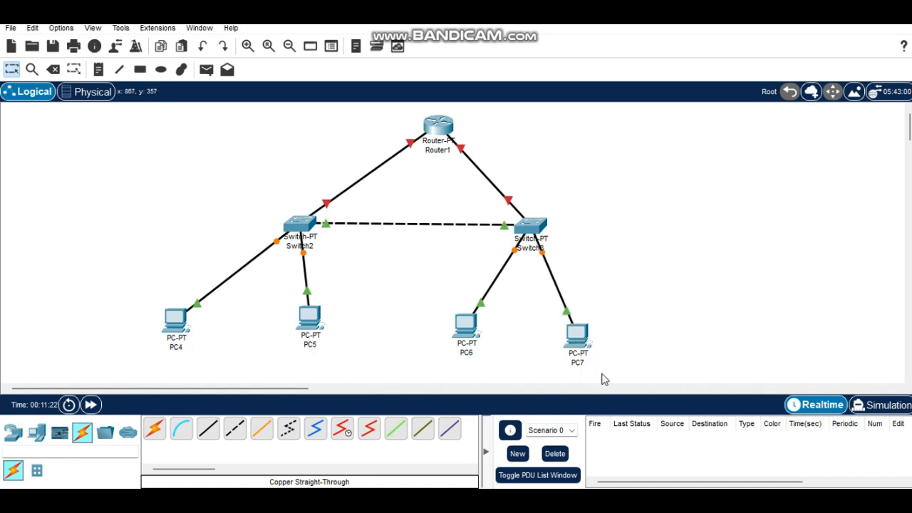
Rearrange the four PCs into an even row, with each pair spread on both sides below its switch
left_click_drag(579, 334, 605, 321)
left_click_drag(471, 329, 470, 323)
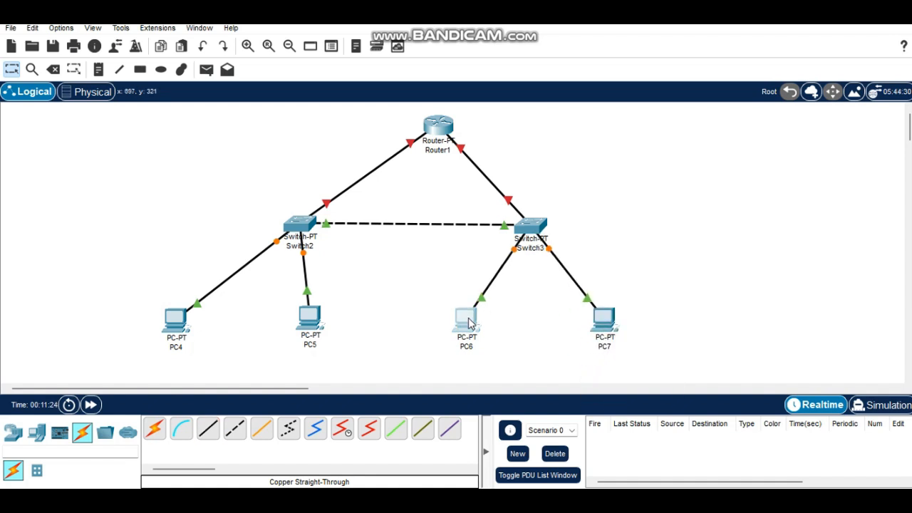
left_click_drag(312, 319, 367, 326)
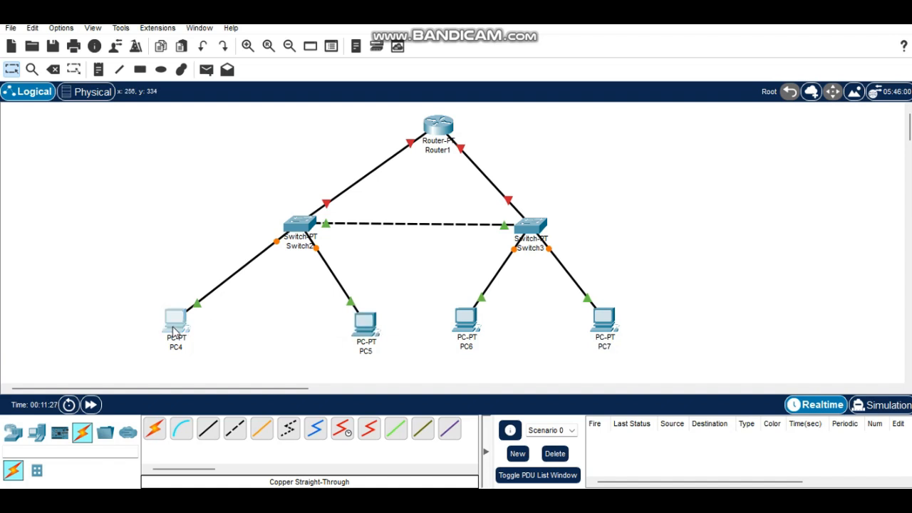
left_click_drag(174, 334, 216, 333)
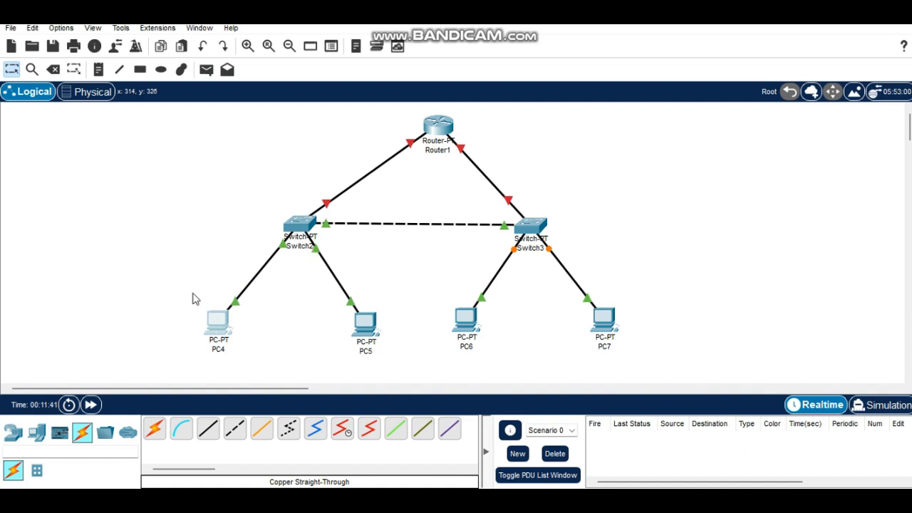
Rename Switch2 as IT
left_click(305, 243)
double_click(330, 248)
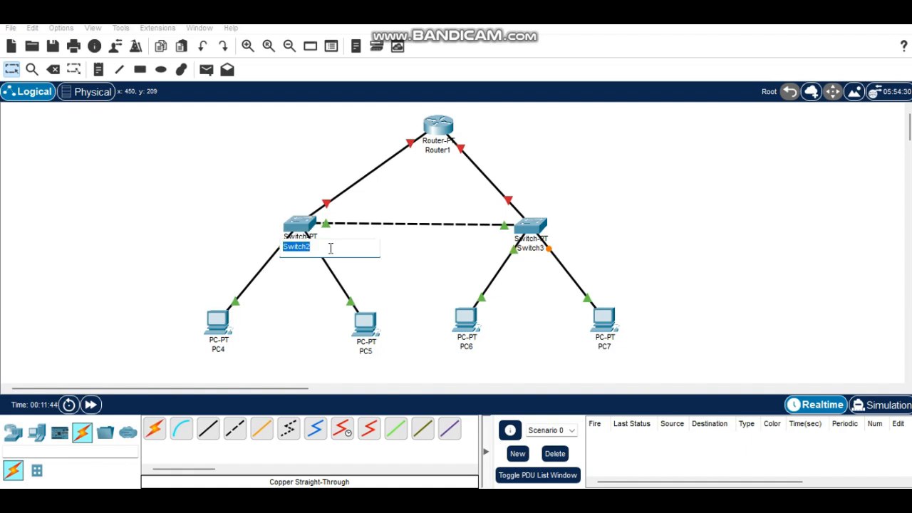
key("BackSpace")
type("IT")
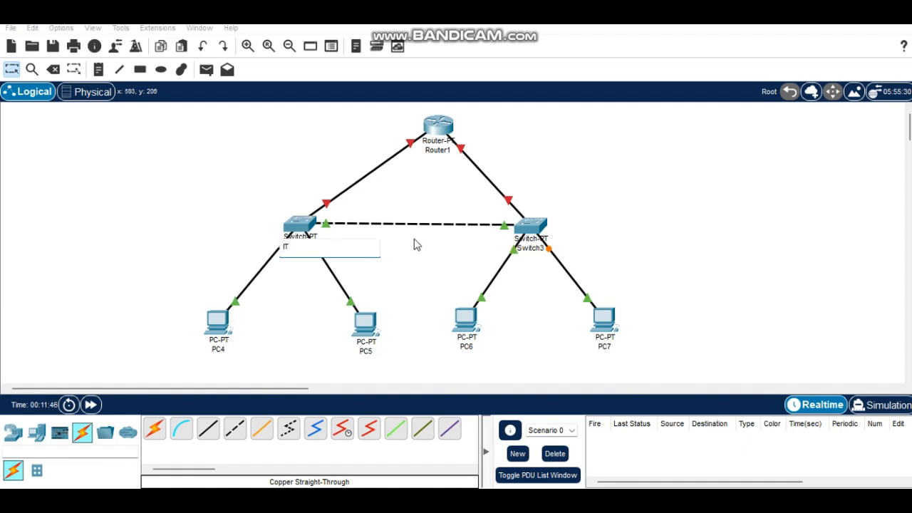
Rename Switch3 as Keuangan
left_click(541, 248)
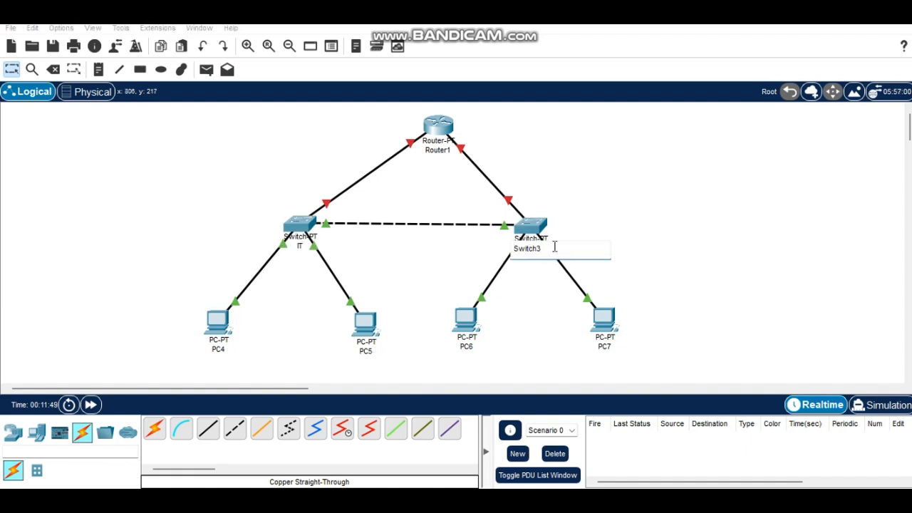
double_click(511, 248)
key("BackSpace")
type("KEuangan")
left_click(633, 264)
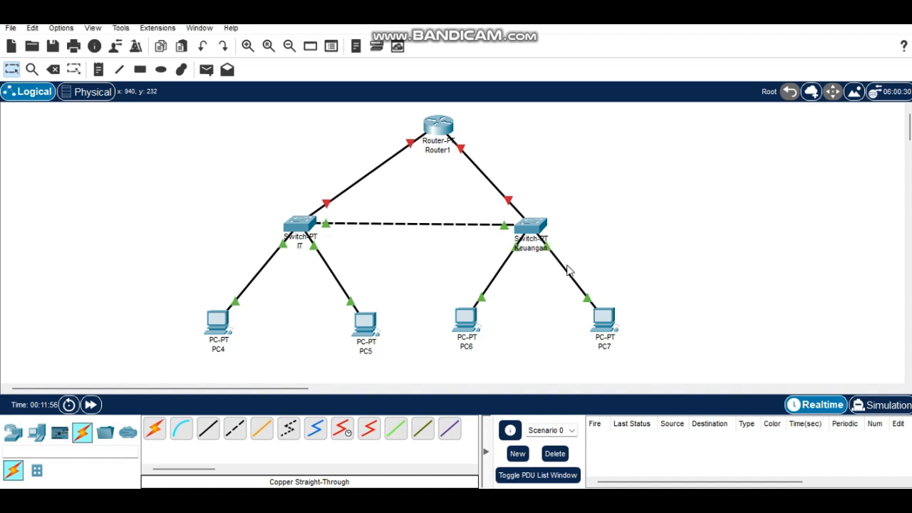
Rename the two PCs under the IT switch as PC0 and PC1, in order
double_click(219, 351)
type("PC0")
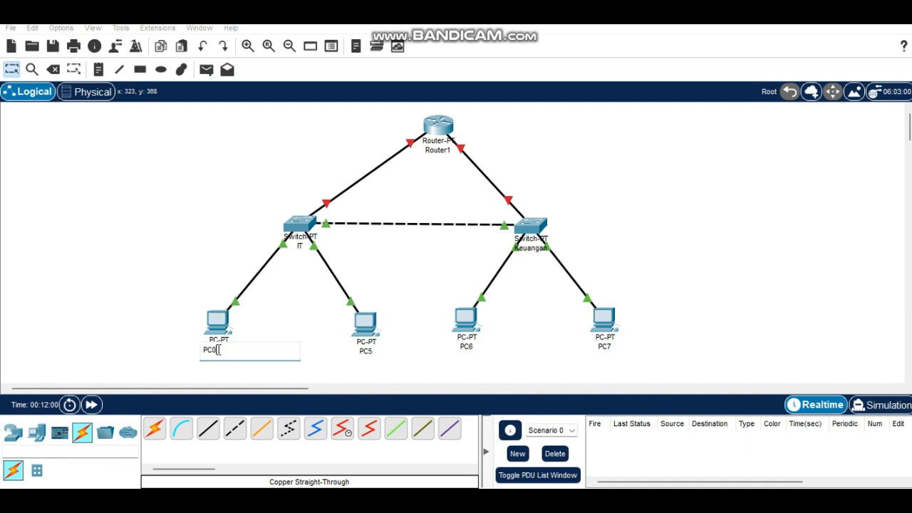
key("Return")
double_click(370, 352)
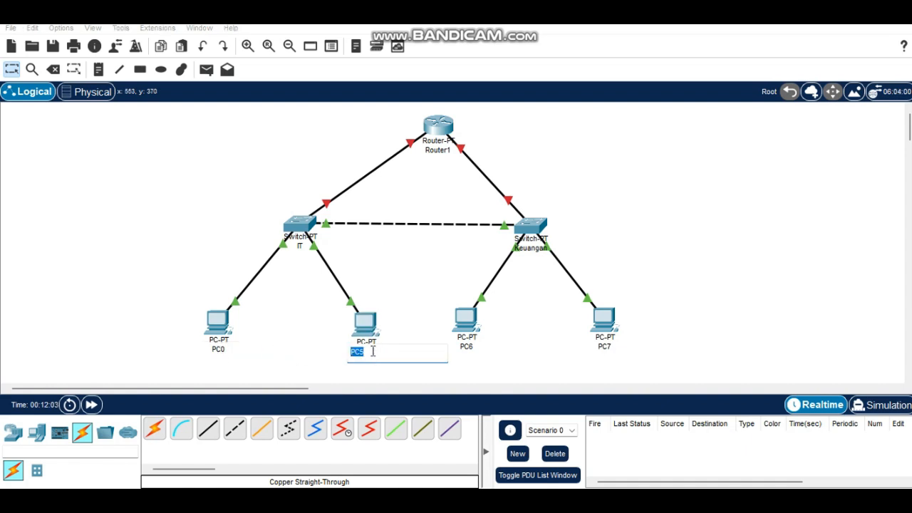
left_click(372, 351)
key("Return")
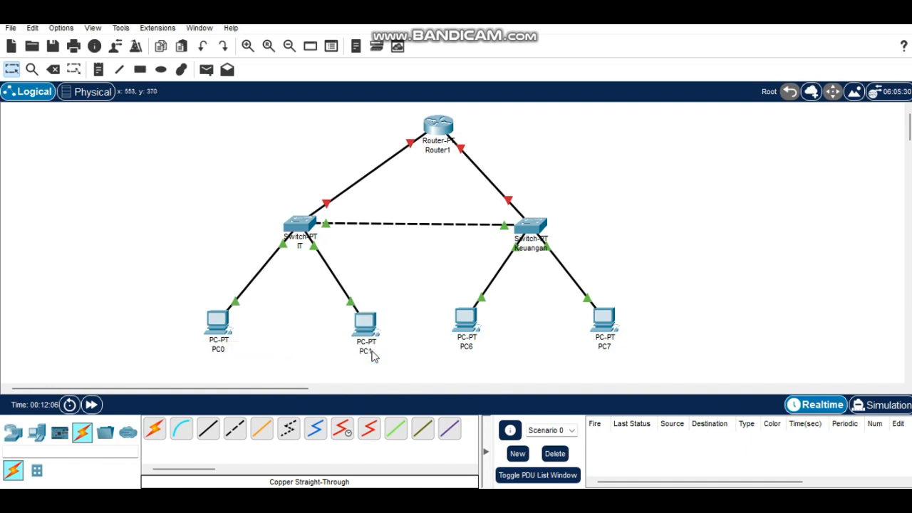
Rename the two PCs under the Keuangan switch as PC2 and PC3, in order
left_click(481, 351)
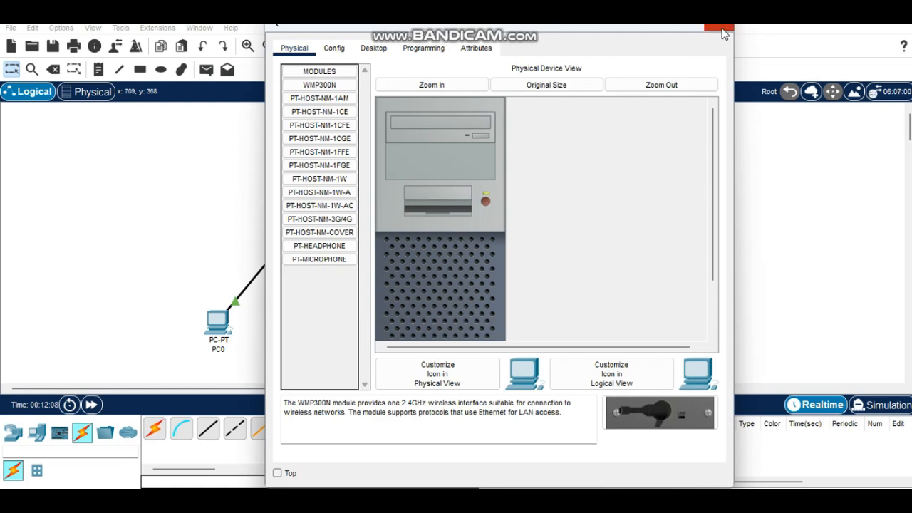
left_click(722, 33)
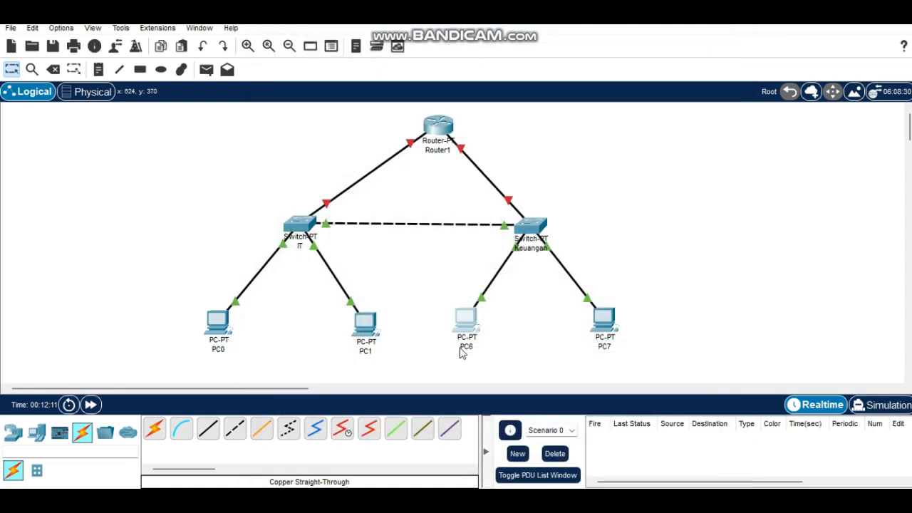
left_click(472, 348)
key("BackSpace")
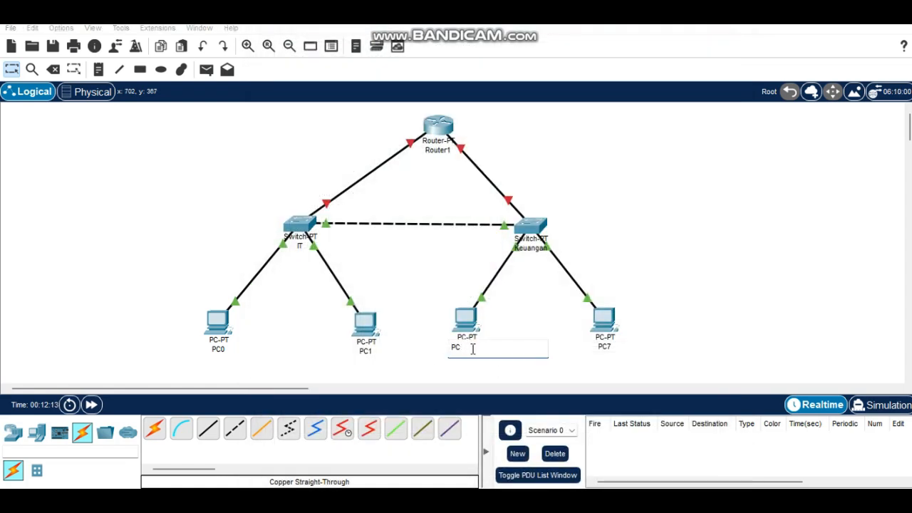
key("Return")
left_click(605, 349)
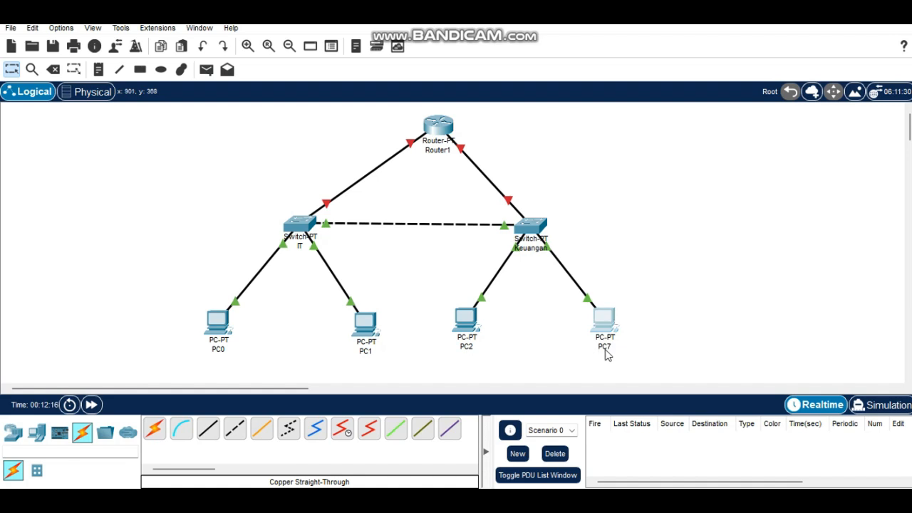
key("BackSpace")
key("Return")
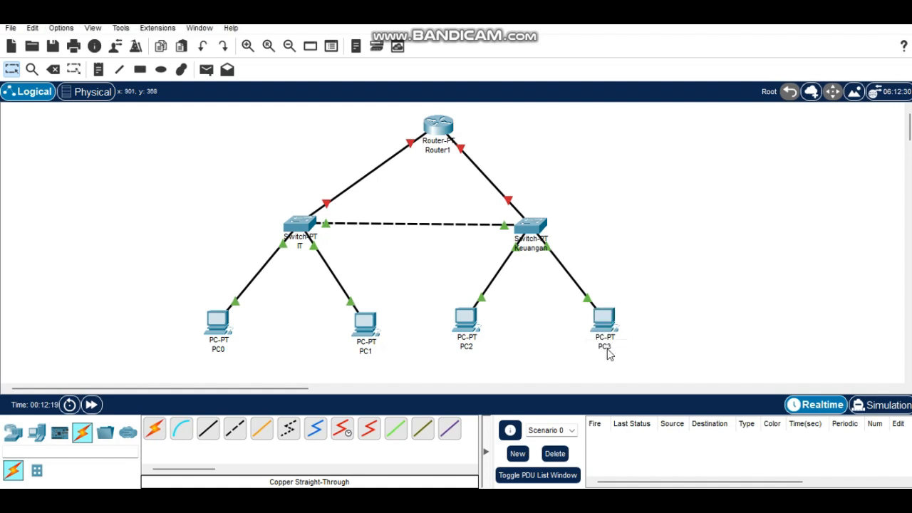
Open the IT switch's command line and enter global configuration mode with enable and configure terminal
left_click(302, 223)
left_click(366, 48)
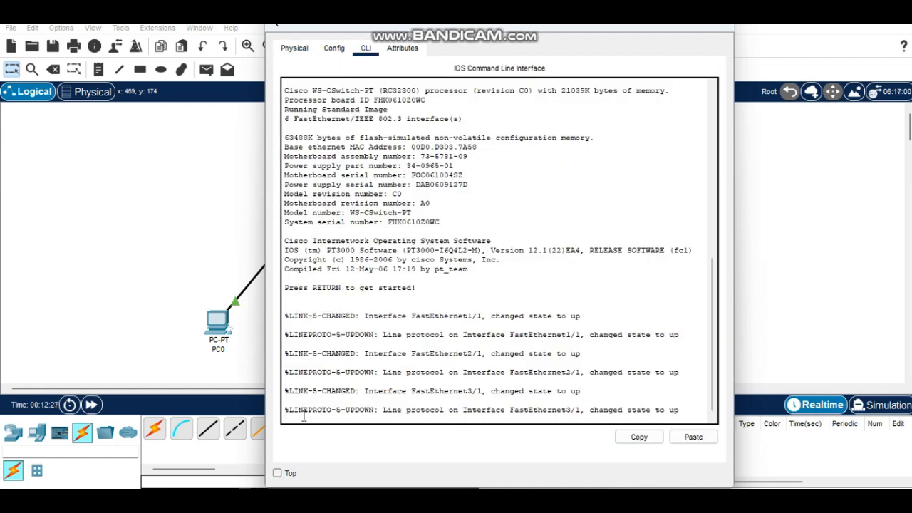
key("Return")
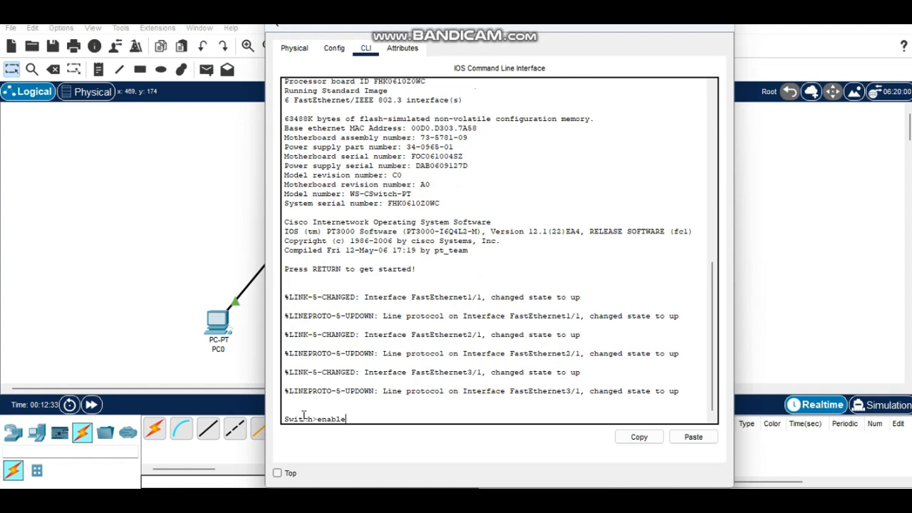
type("enable")
key("Return")
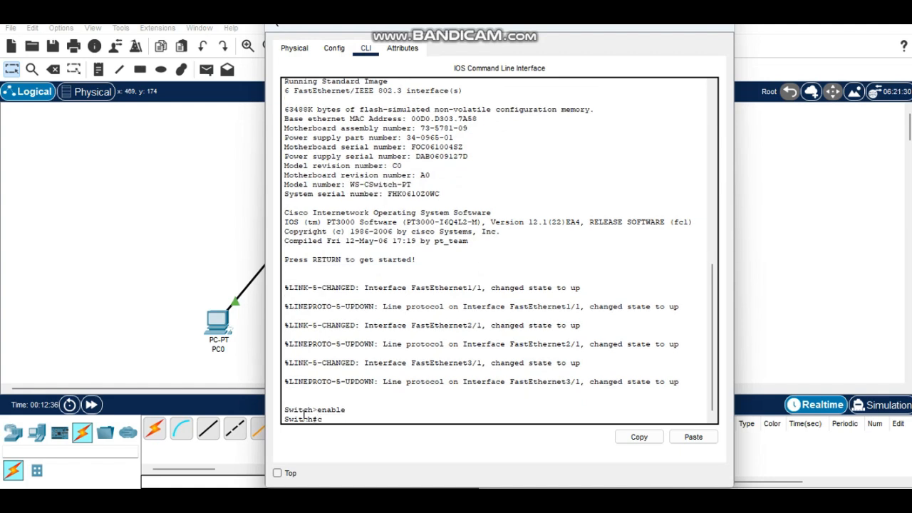
type("configure te")
key("BackSpace")
key("Return")
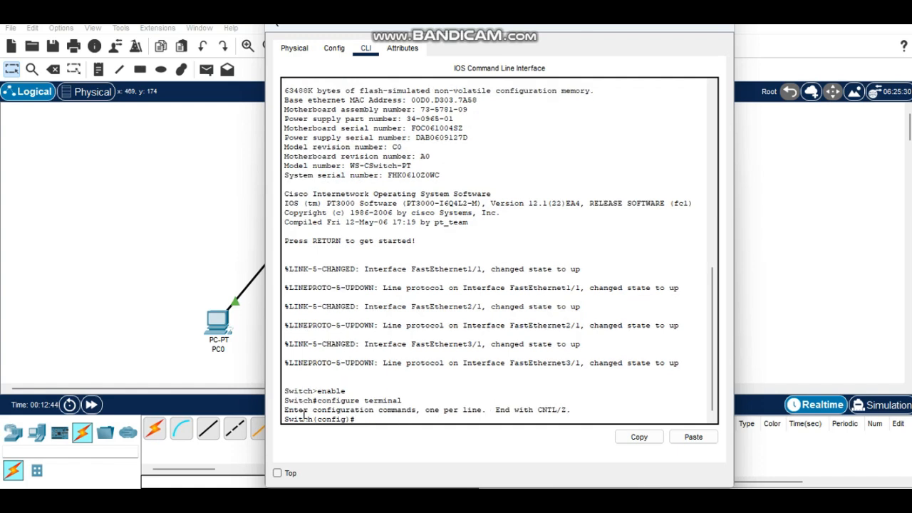
Set the IT switch's hostname to switch-IT
type("hostname switch_It")
key("Caps_Lock")
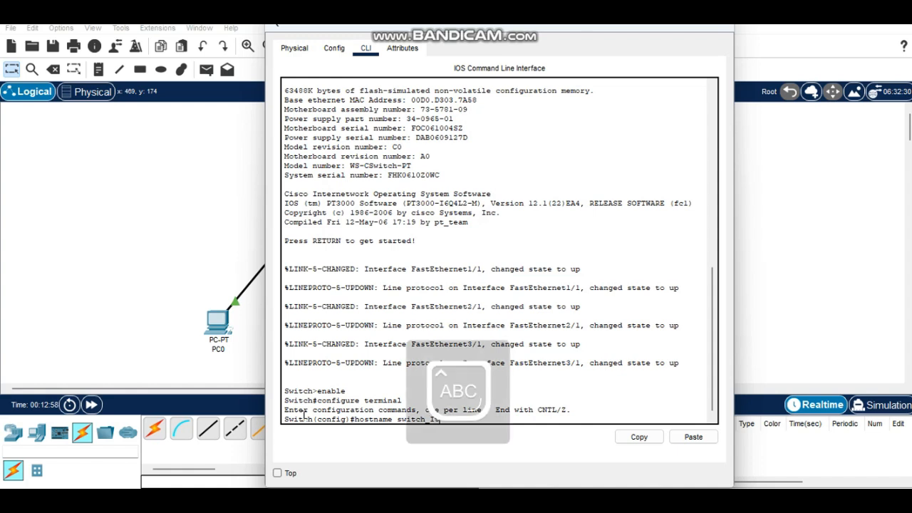
key("Caps_Lock")
key("BackSpace")
type("T")
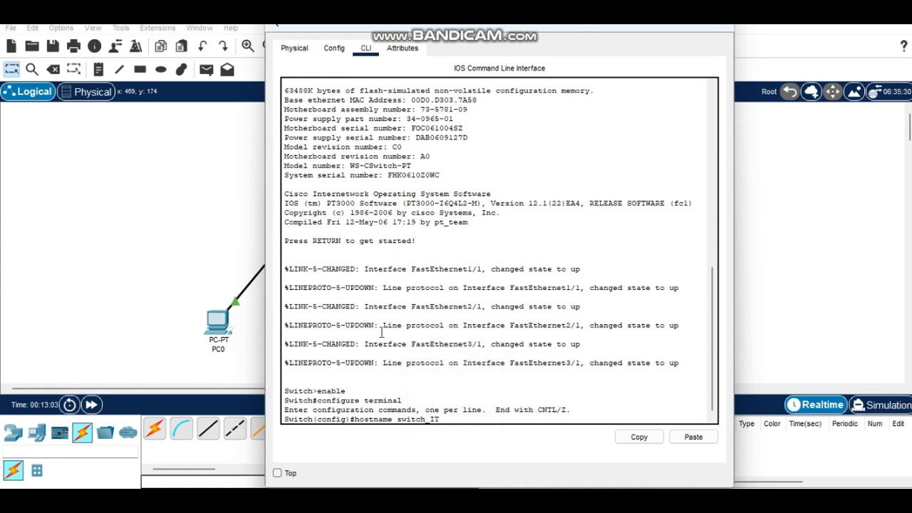
key("Left")
key("BackSpace")
type("-")
key("Return")
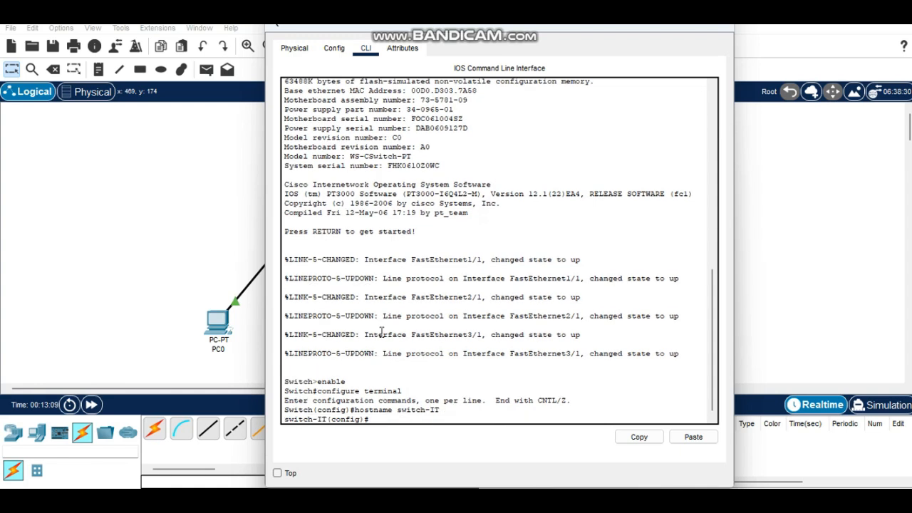
Create VLAN 10 on the IT switch, name it IT, and exit VLAN configuration
type("vlan 10")
key("Return")
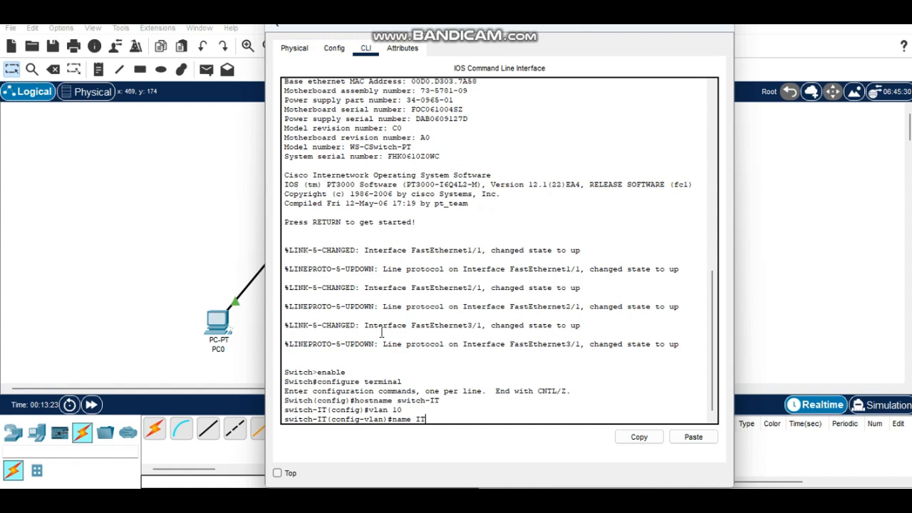
type("name IT")
key("Return")
key("Return")
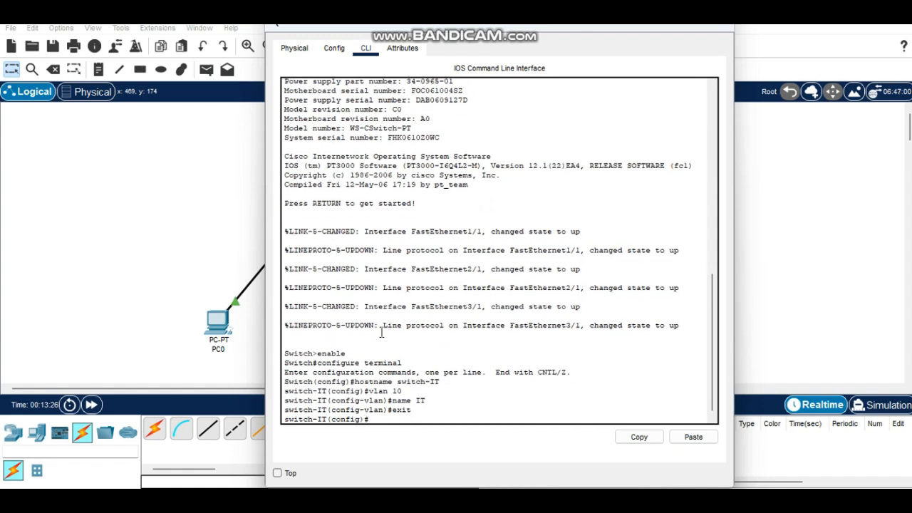
Create VLAN 20 on the IT switch, name it Keuangan, and exit VLAN configuration
type("vlan20")
key("BackSpace")
type("20")
key("Return")
type("name")
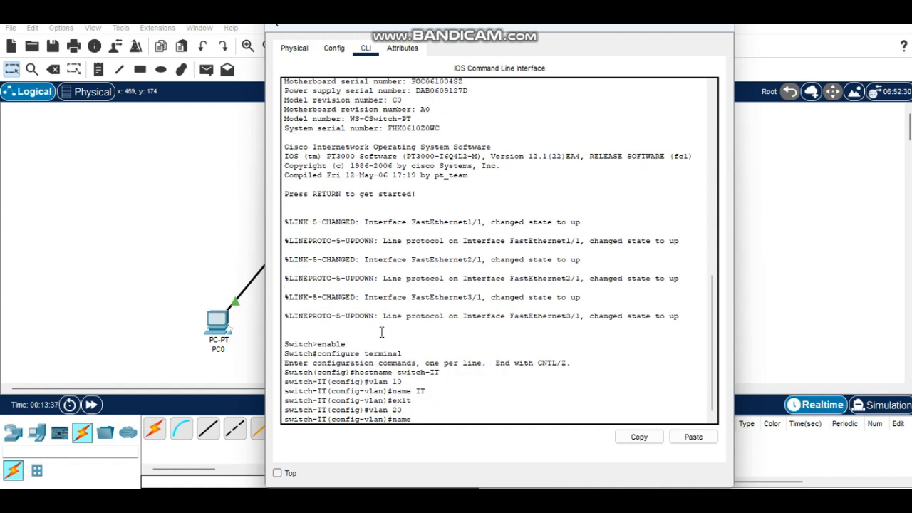
type(" Keuangan")
key("Return")
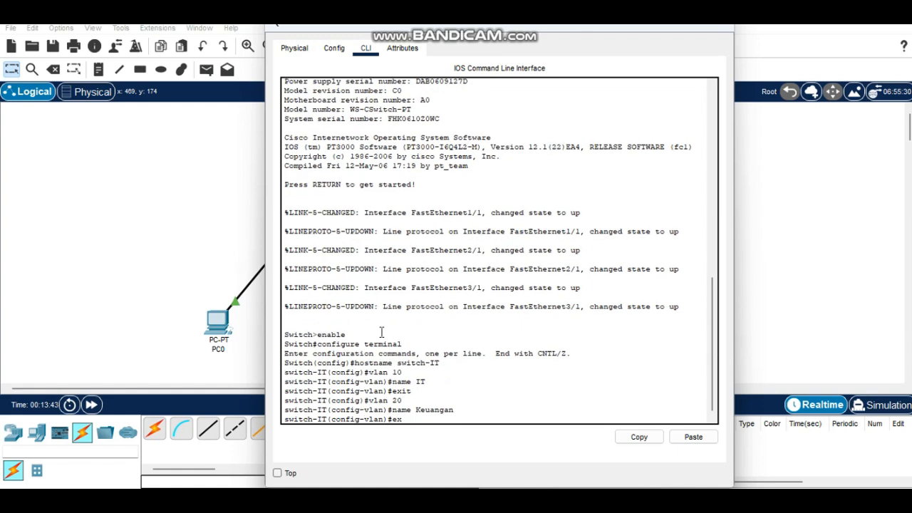
key("Return")
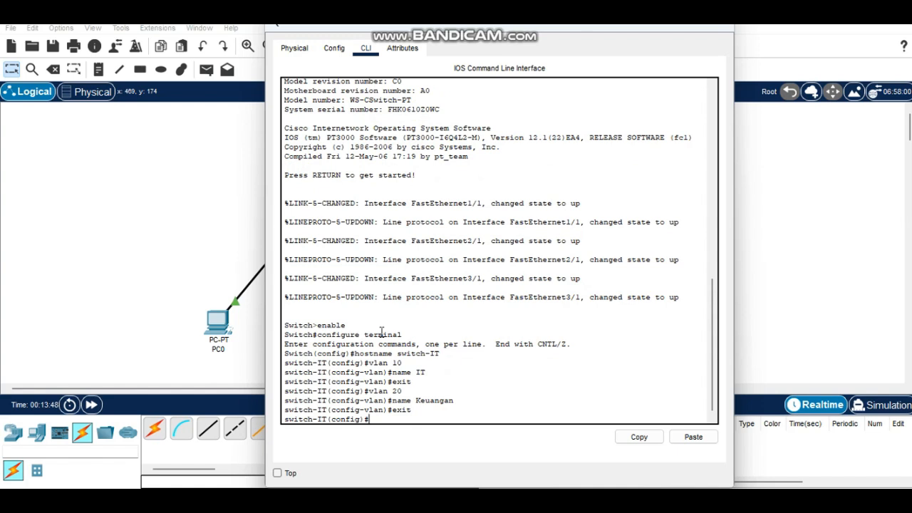
Enter interface configuration for fastethernet 2/1 on the IT switch
type("interface fastethernet 2/1")
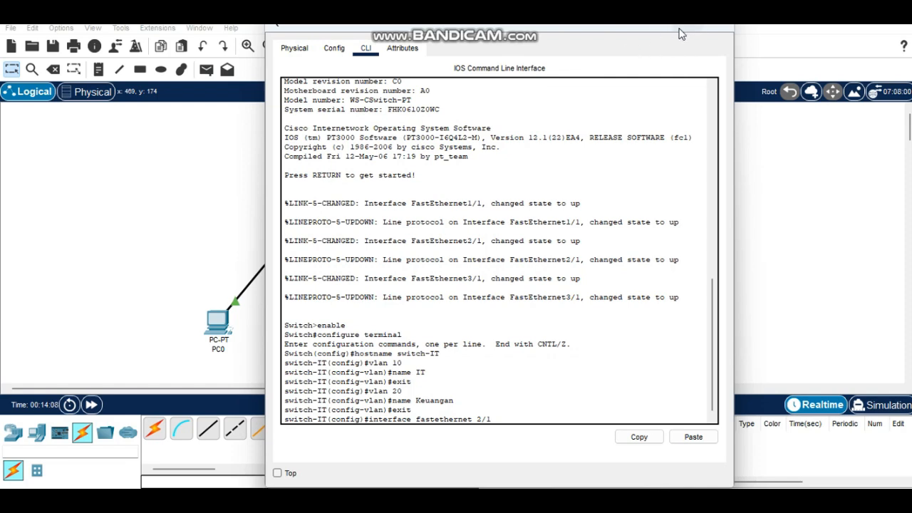
double_click(678, 30)
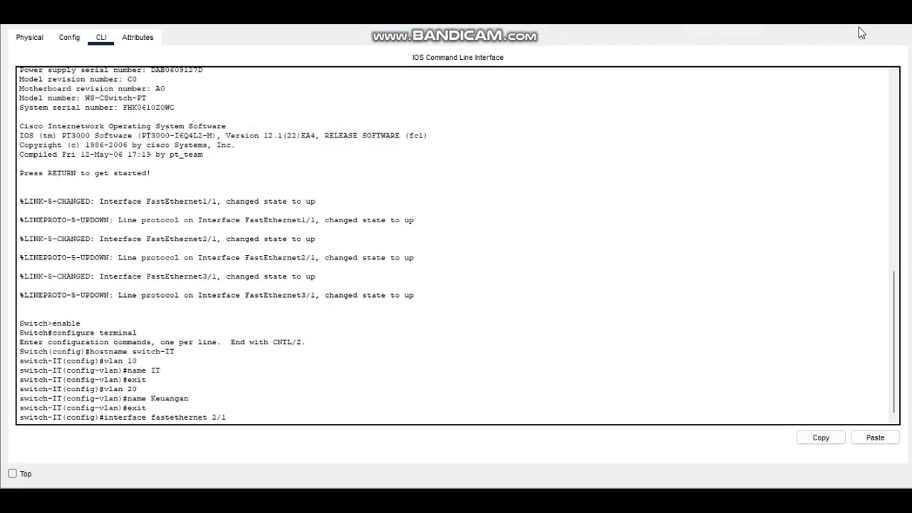
left_click(837, 21)
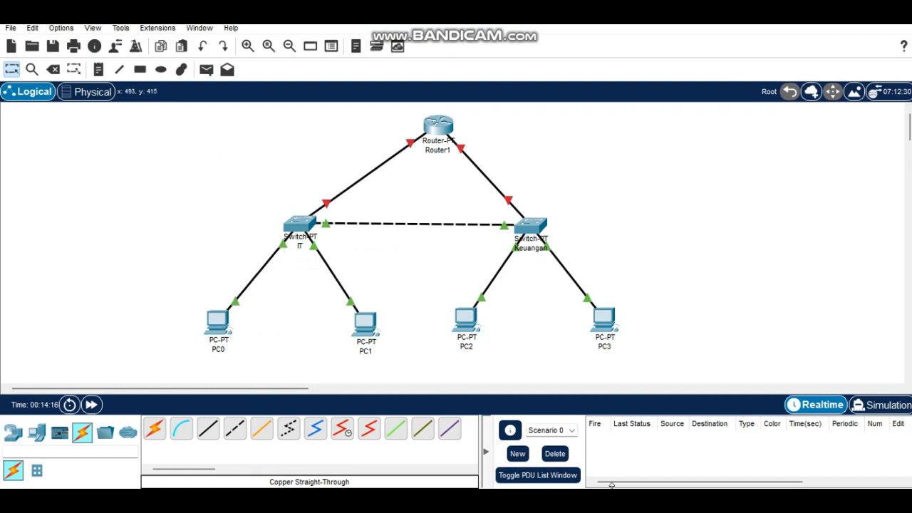
mouse_move(639, 473)
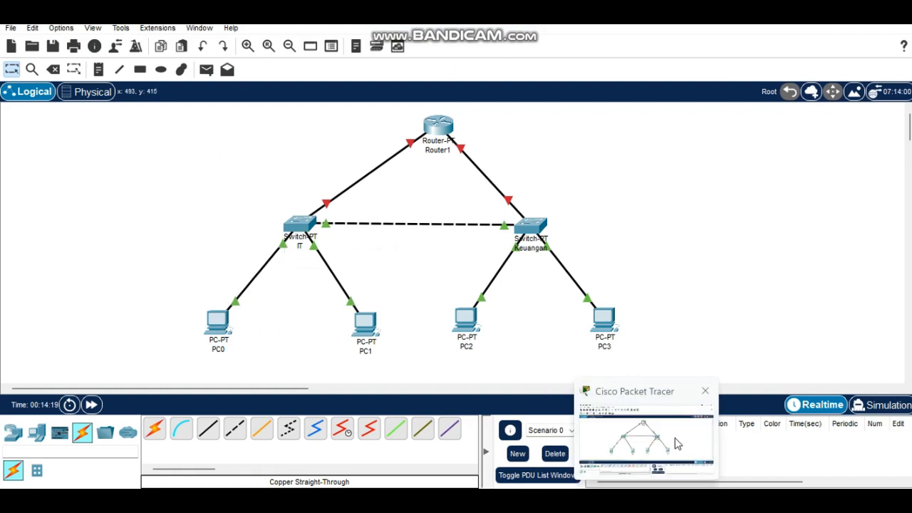
left_click(649, 467)
left_click(303, 228)
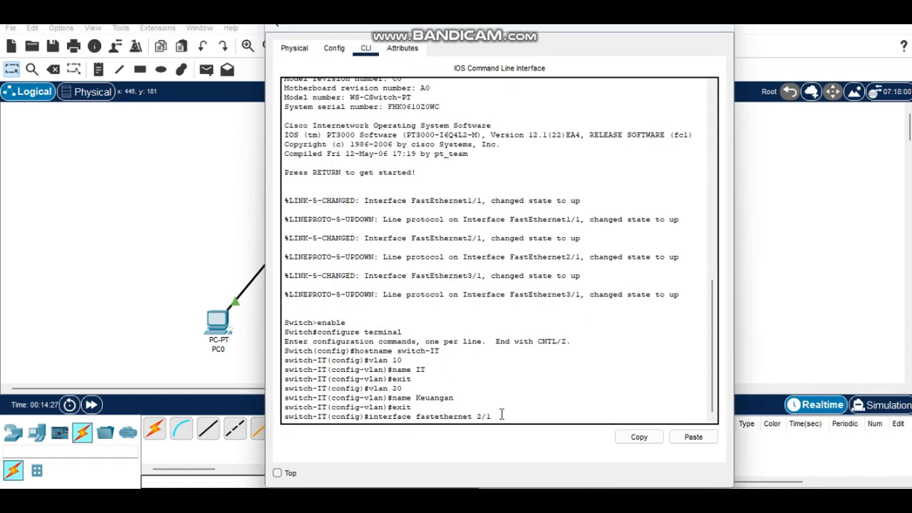
key("Return")
Set FastEthernet 2/1 to switchport mode access, assign it to VLAN 10, and exit interface configuration
type("switch-IT(config-if)#switch")
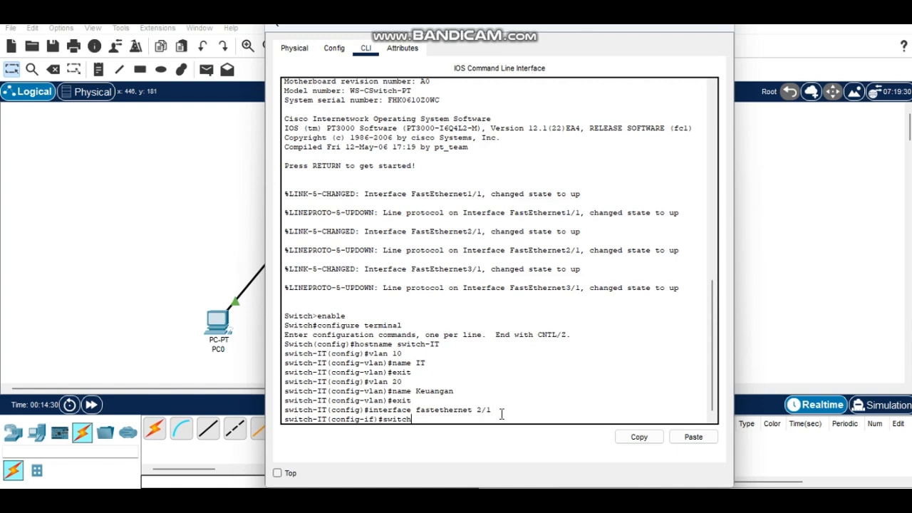
type("port mode access")
key("Return")
type("switch-IT(config-if)#switch")
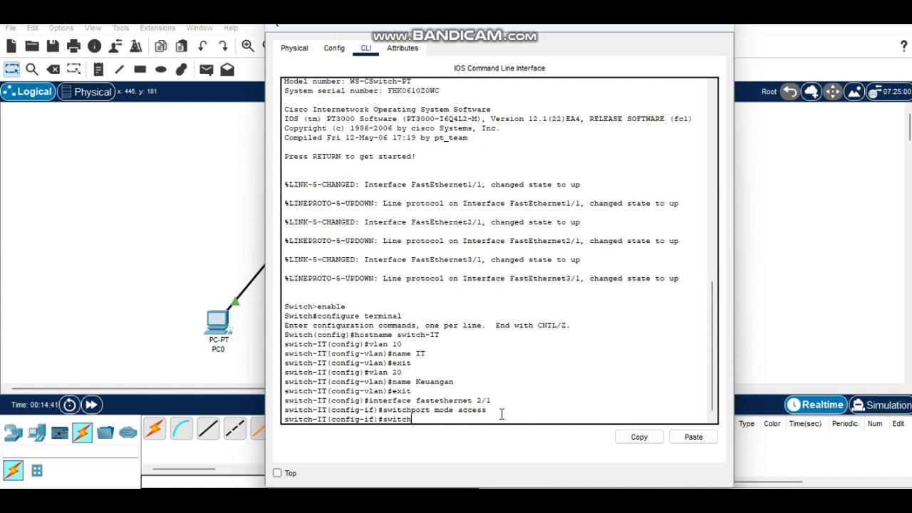
type("port access vlan 10")
key("Return")
type("exit")
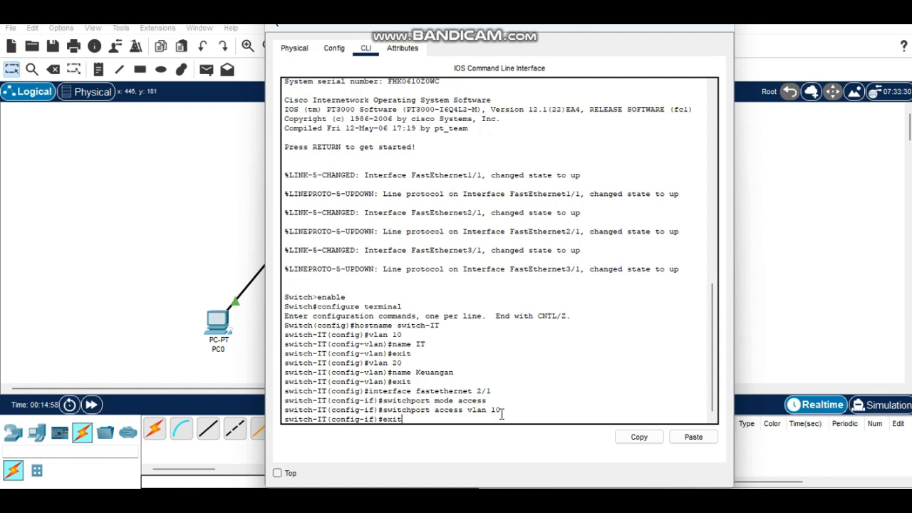
key("Return")
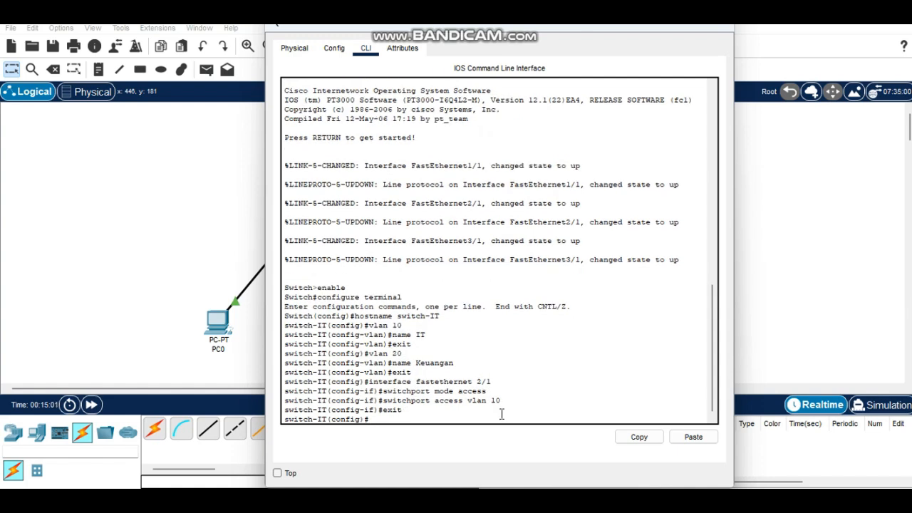
Try to enter interface configuration with the command "interface fasteethernet 3/1"
type("interface fasteether")
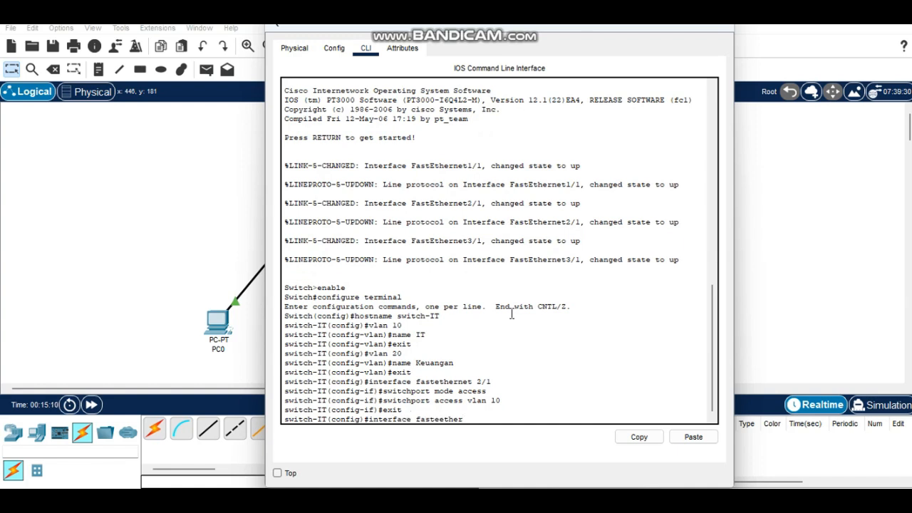
type("net 3/1")
mouse_move(675, 31)
key("Return")
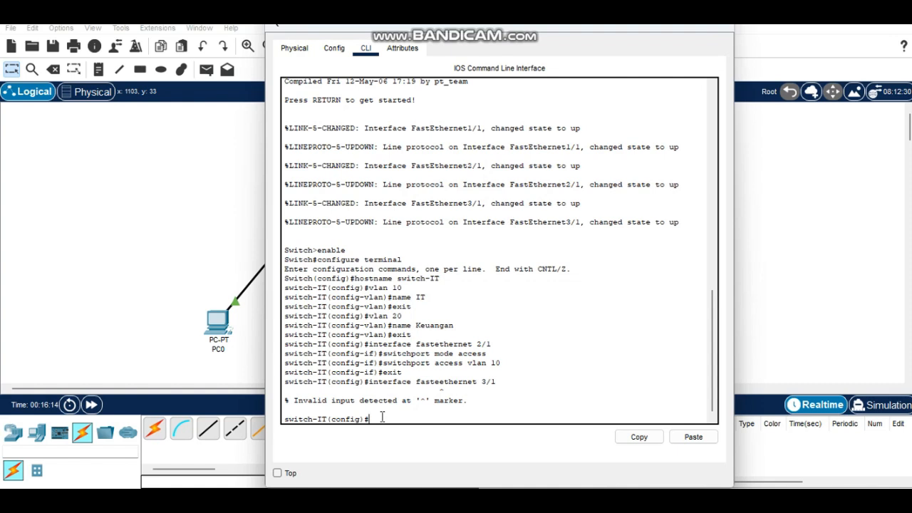
Enter interface configuration for FastEthernet 3/1 on the IT switch and set it to switchport mode access
type("interface fastetherne")
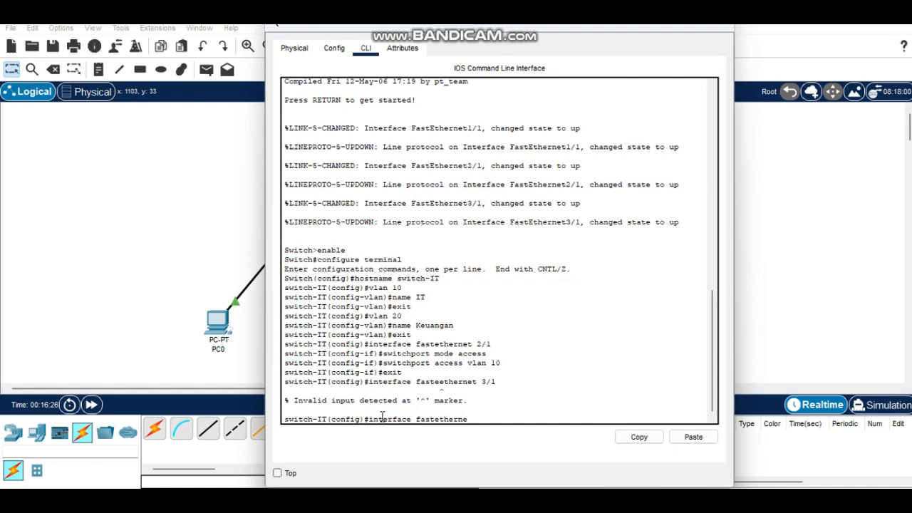
type("t 3/1")
key("Return")
type("switch-IT(config-if)#swi")
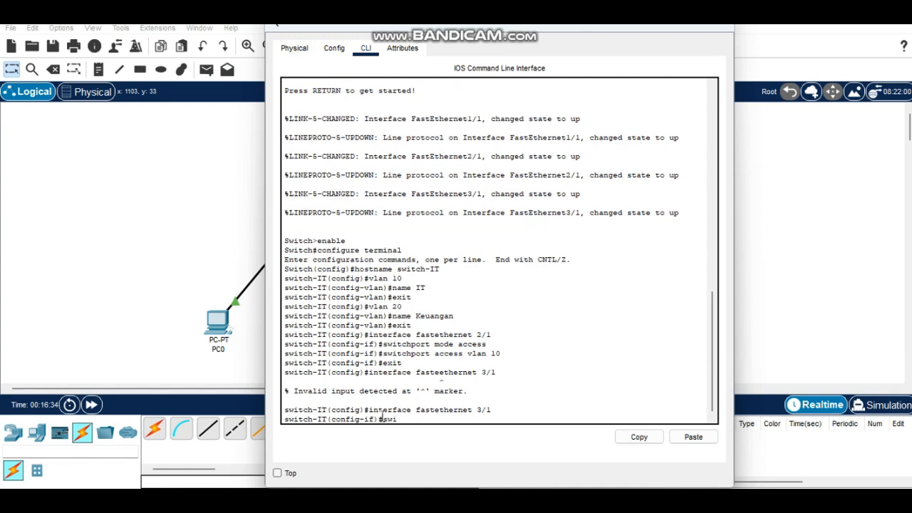
type("chport mode access")
key("Return")
Assign FastEthernet 3/1 to access VLAN 10 and exit interface configuration
type("switch-IT(config-if)#swit")
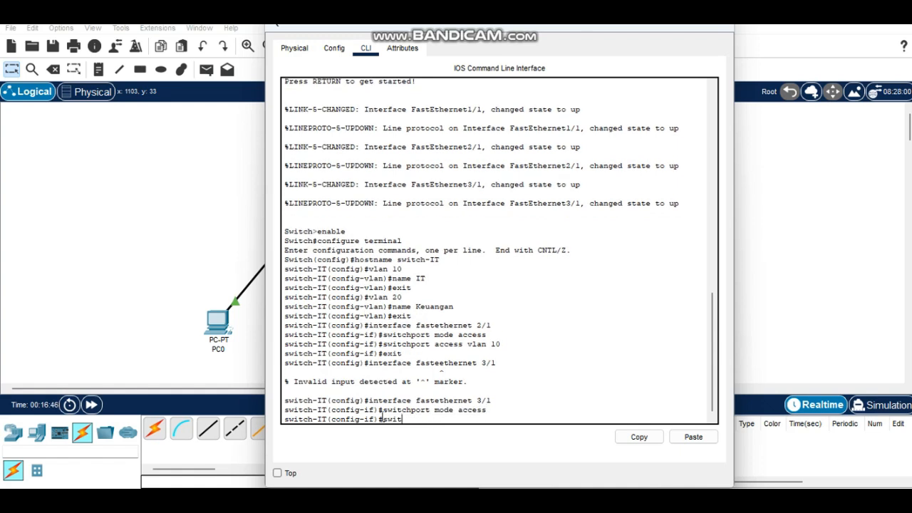
type("chport access vlan 10")
key("Return")
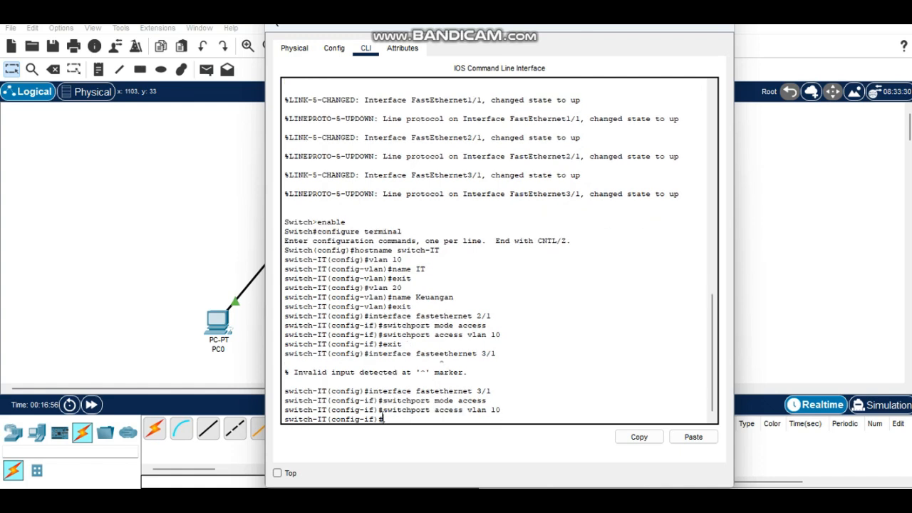
type("sxiit")
key("BackSpace")
key("BackSpace")
type("t")
key("Return")
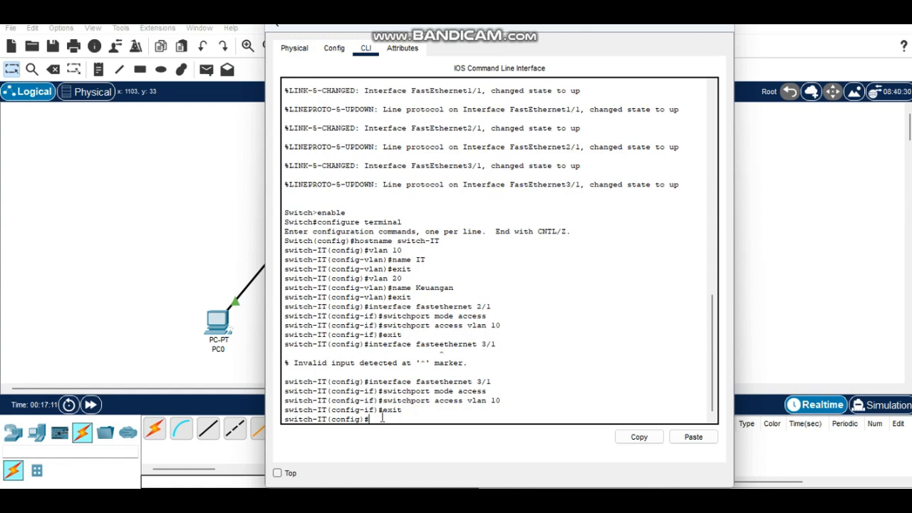
Review the VLAN and trunking requirements in KEAMANAN JARINGAN.pdf in the browser, then return to the IT switch's command line in Packet Tracer
mouse_move(527, 488)
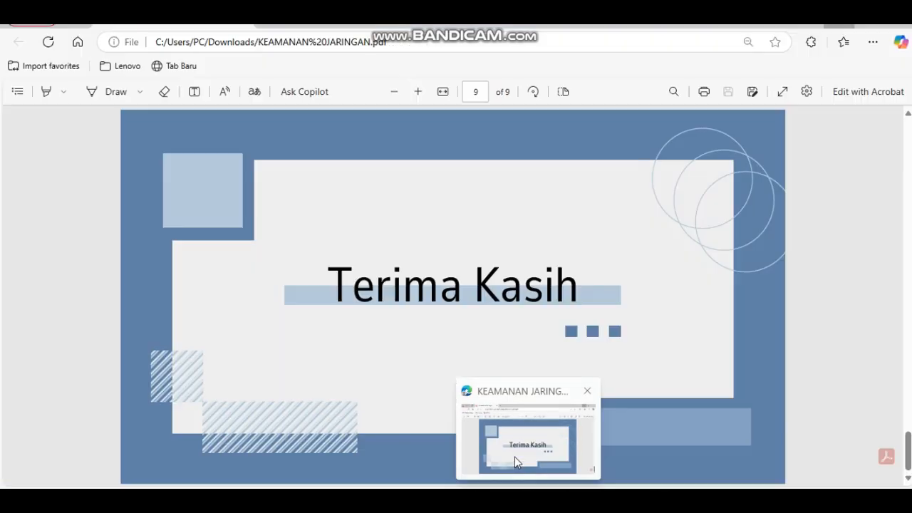
left_click(515, 457)
scroll(485, 379, "up", 4)
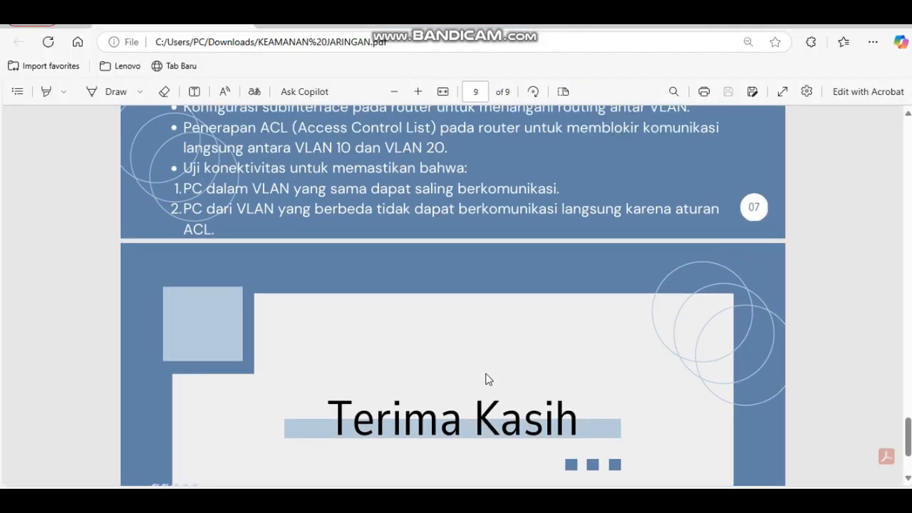
scroll(485, 378, "up", 1)
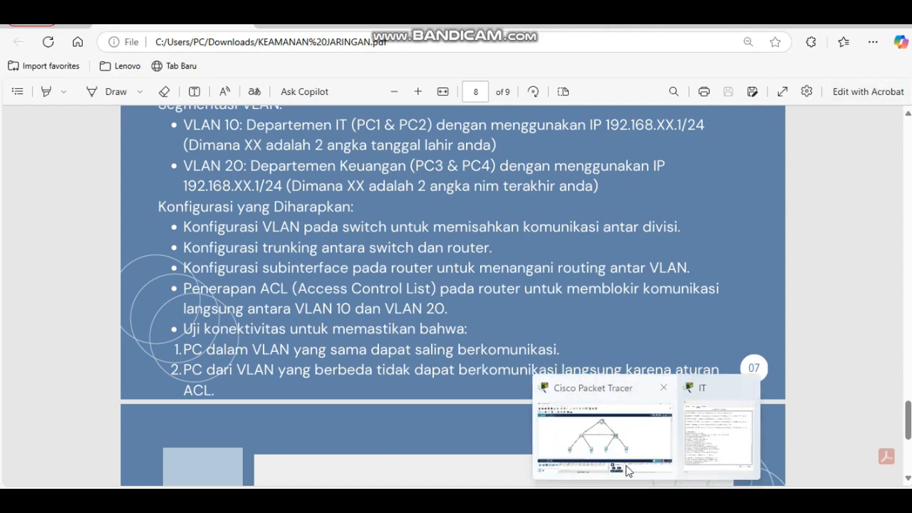
left_click(626, 471)
mouse_move(682, 476)
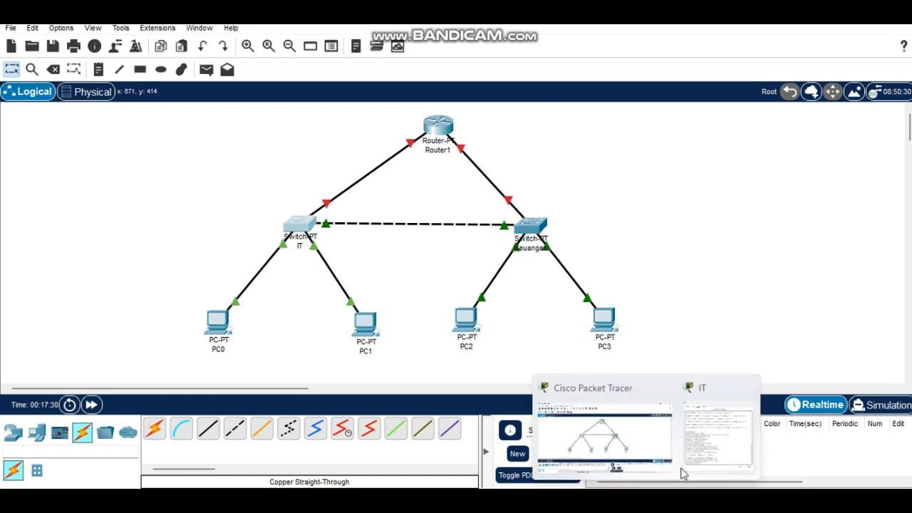
left_click(702, 463)
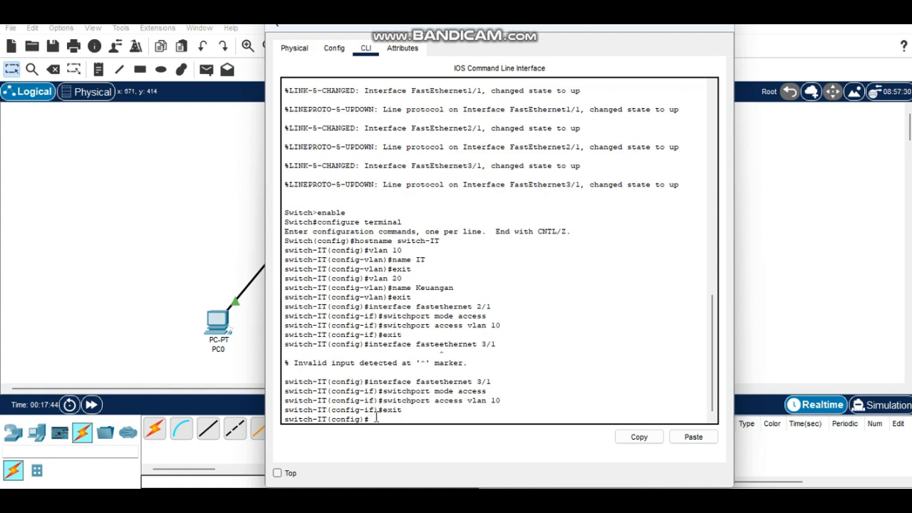
Set FastEthernet 0/1 on the IT switch to switchport mode trunk and exit interface configuration
type("interface fastetherne")
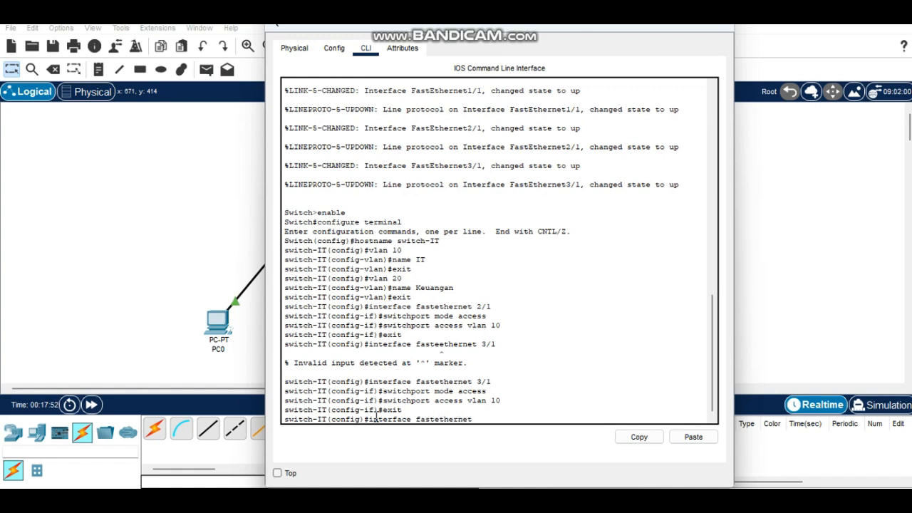
type("t 0/1")
left_click(720, 30)
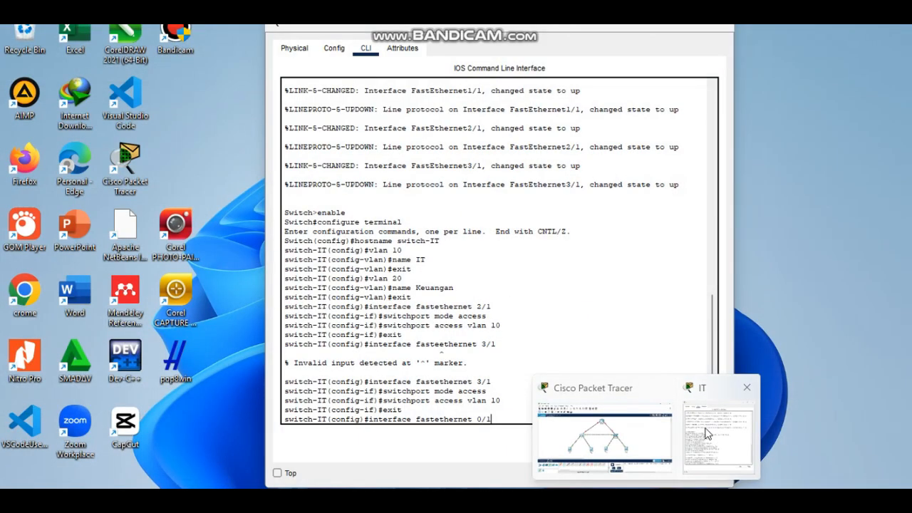
left_click(707, 435)
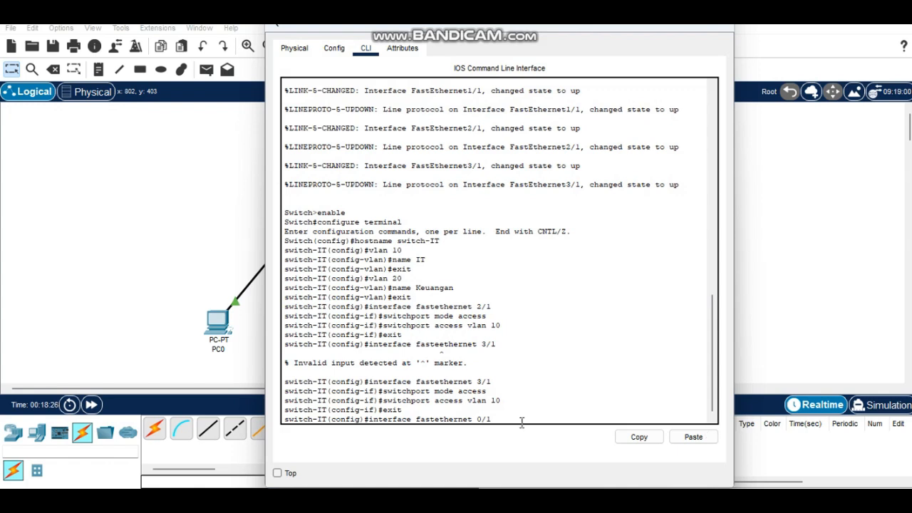
key("Return")
type("switchpport")
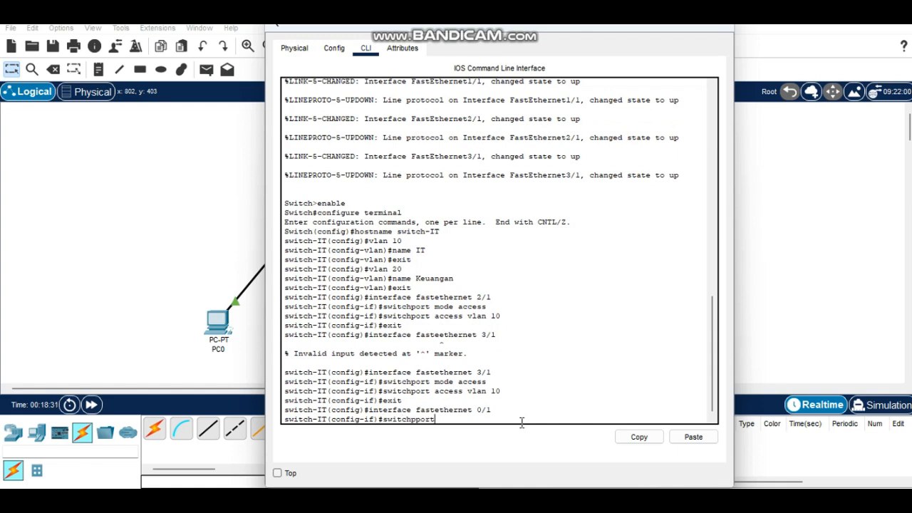
key("Left")
key("Left")
key("Left")
key("BackSpace")
type("mode trub")
key("BackSpace")
type("nk")
key("Return")
type("exit")
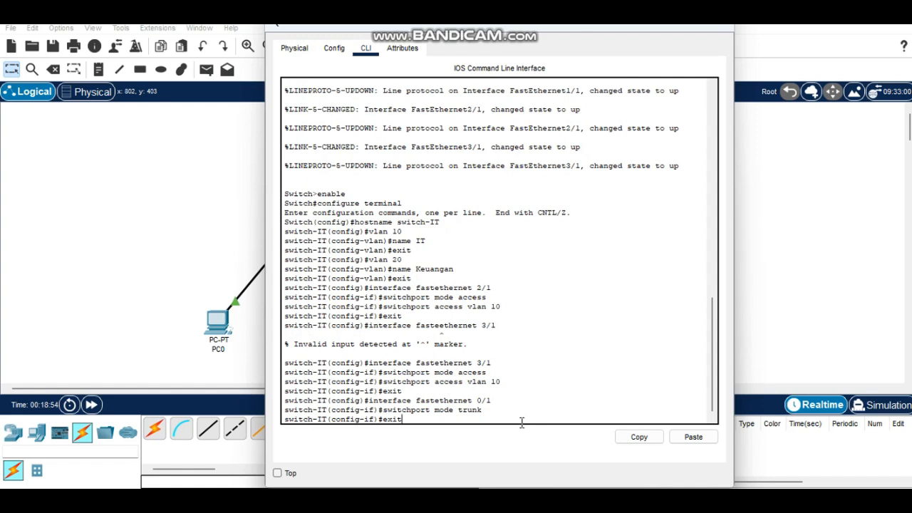
key("Return")
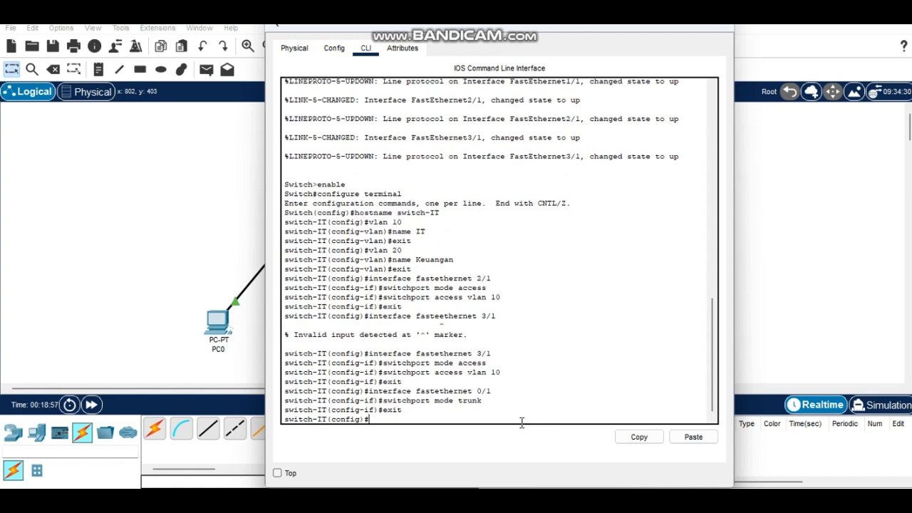
Set FastEthernet 1/1 on the IT switch to switchport mode trunk
type("interface fasteh")
key("BackSpace")
type("thernet")
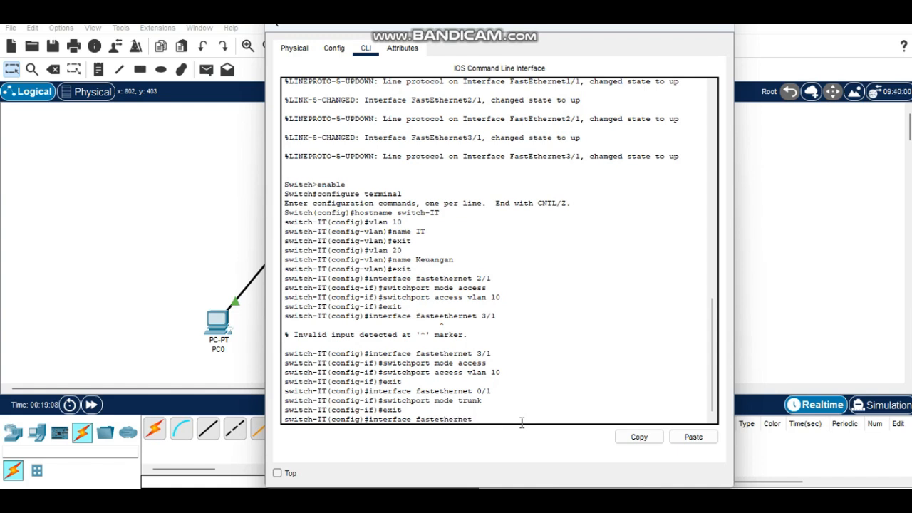
type(" 1/1")
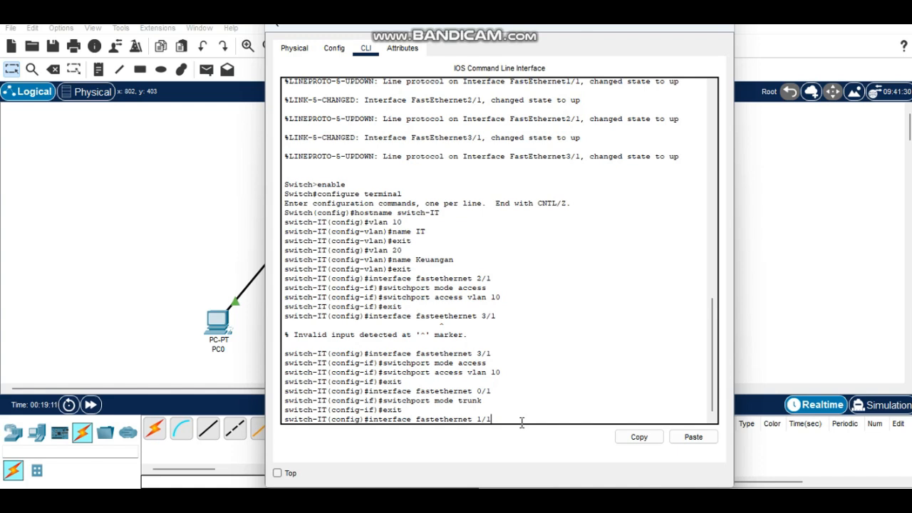
key("Return")
type("switchpo")
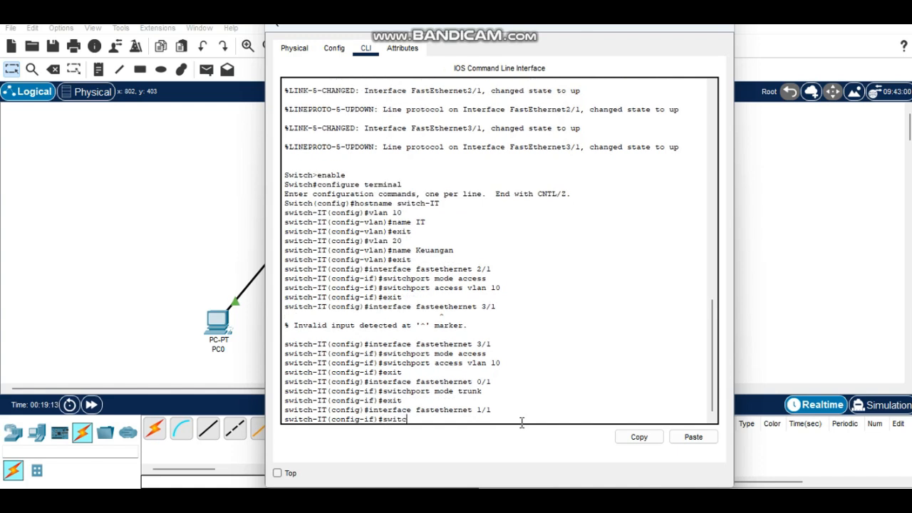
type("rt mode trunk")
key("Return")
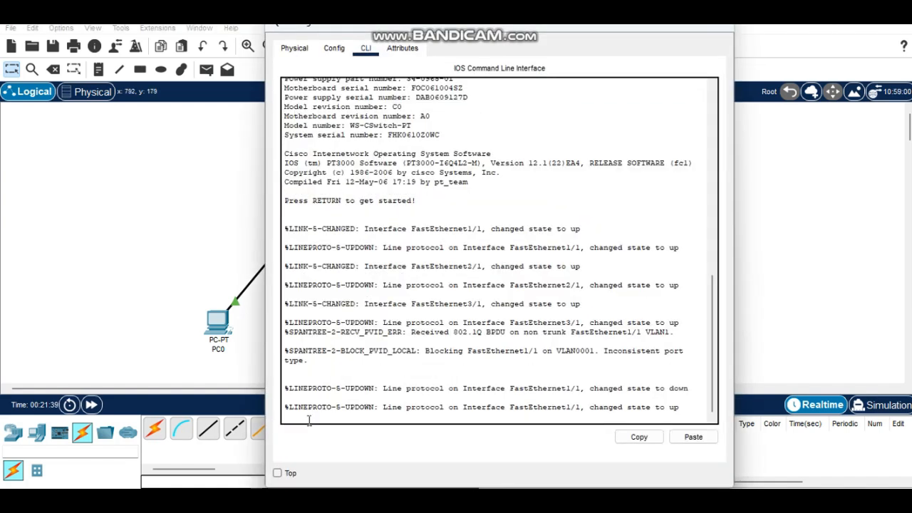
Enter privileged mode and global configuration mode on the Keuangan switch
key("Return")
type("enab")
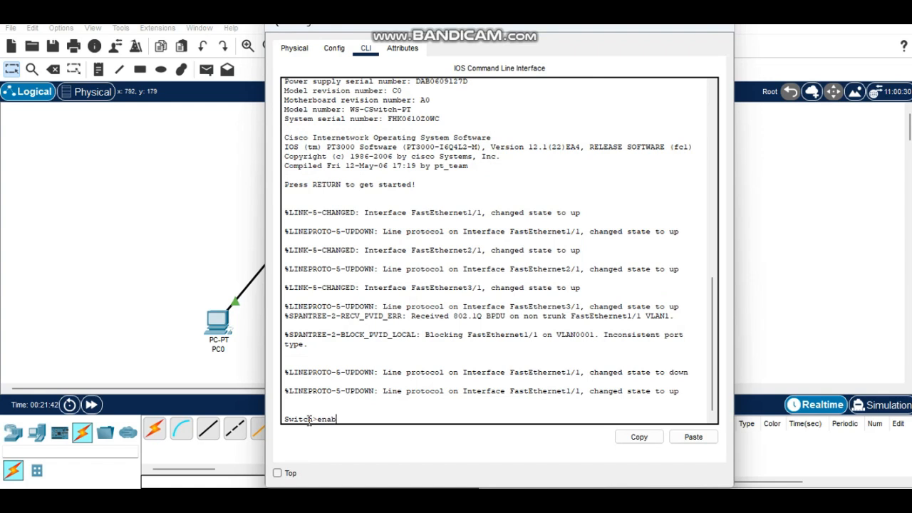
type("le")
key("Return")
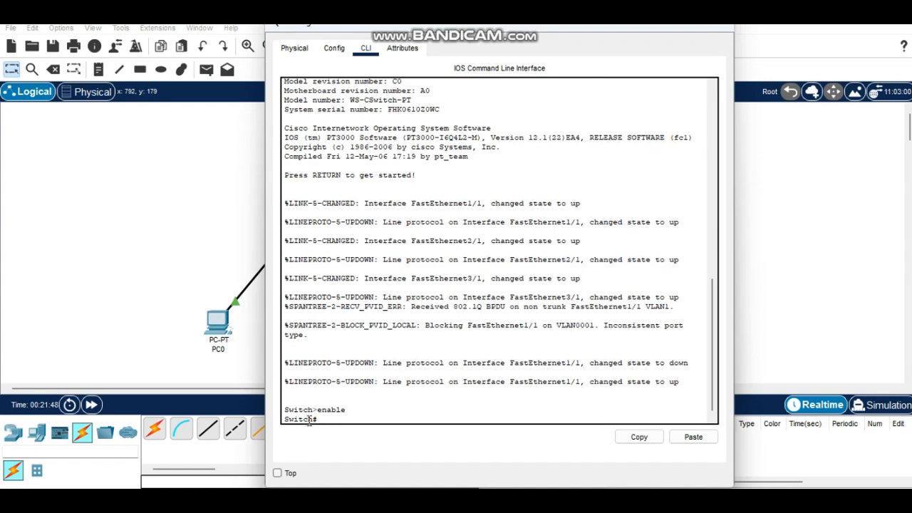
type("configure terminal")
key("Return")
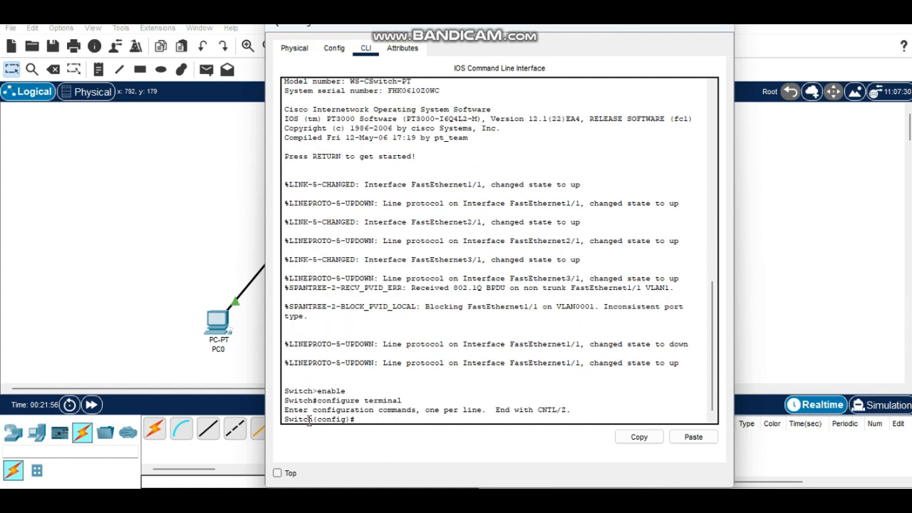
Set the Keuangan switch's hostname to switch-Keuangan
type("hostname switch-keuangan")
key("Left")
key("Left")
key("Left")
key("Left")
key("Left")
key("Left")
key("Left")
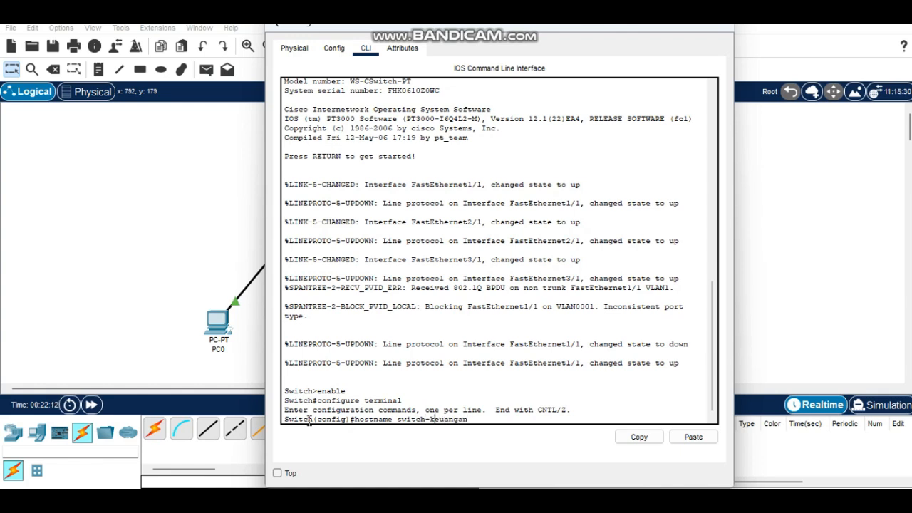
key("BackSpace")
type("K")
key("Right")
key("Right")
key("Right")
key("Right")
key("Right")
key("Right")
key("Right")
key("Return")
Create VLAN 10 on the Keuangan switch, name it IT, and exit VLAN configuration
type("vlan 10")
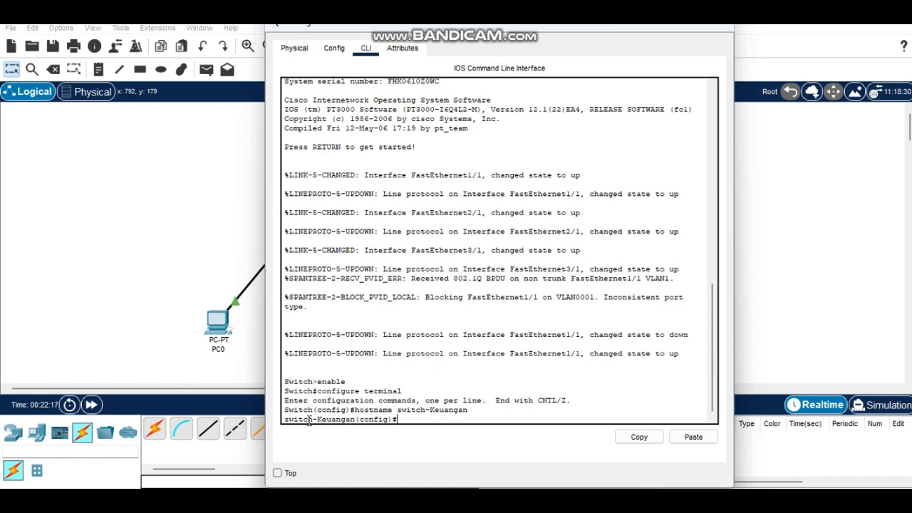
key("Return")
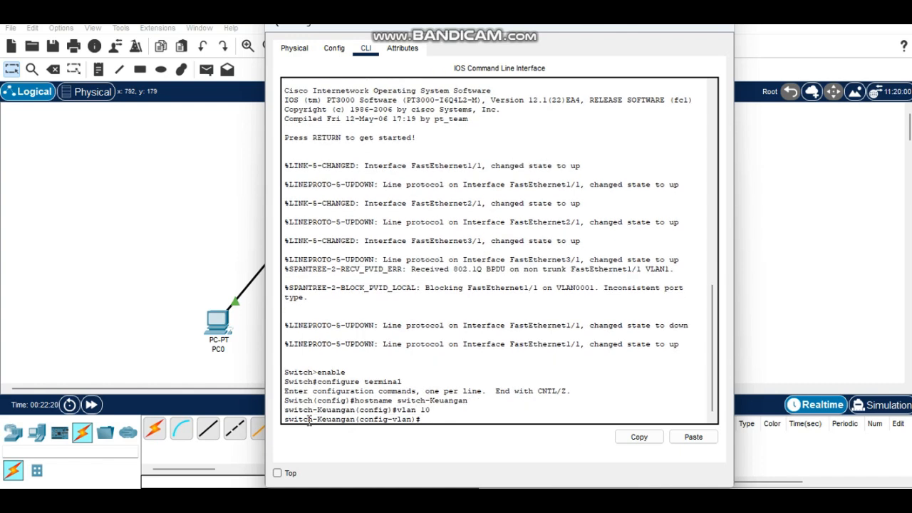
type("name IT")
key("Return")
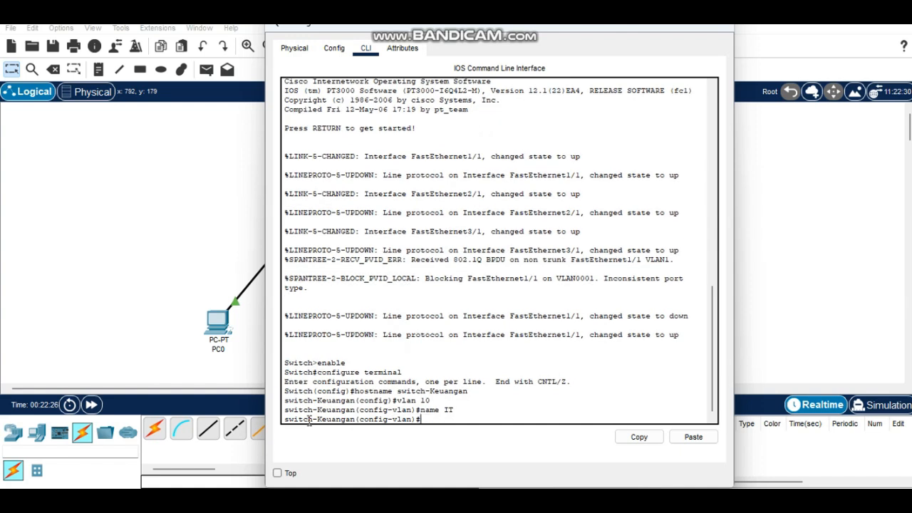
type("vlan")
key("BackSpace")
key("BackSpace")
key("BackSpace")
key("BackSpace")
type("exit")
key("Return")
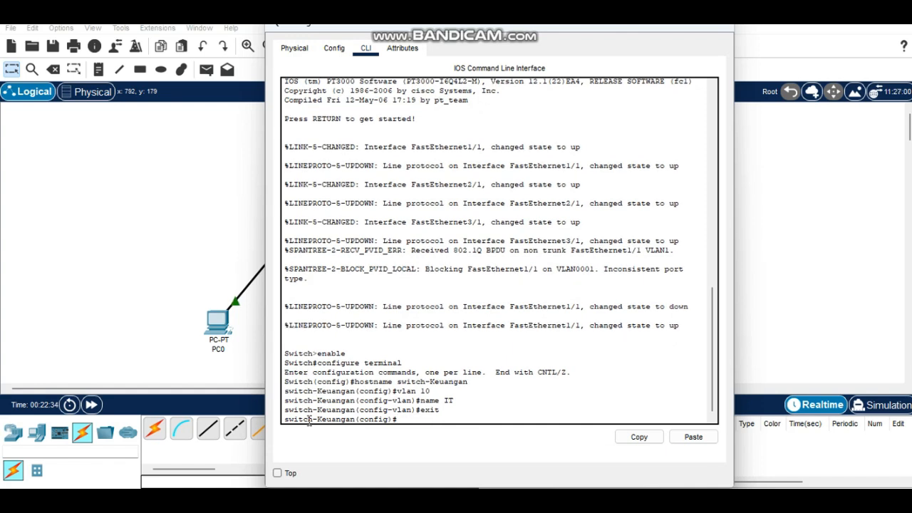
Create VLAN 20 on the Keuangan switch, name it Keuangan, and exit VLAN configuration
type("vlan 20")
key("Return")
type("n")
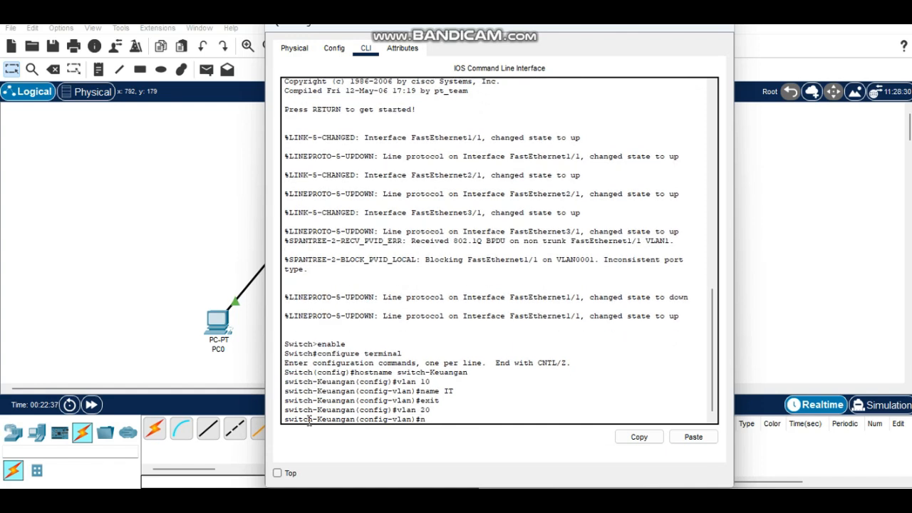
type("ame Keuangan")
key("Return")
type("exit")
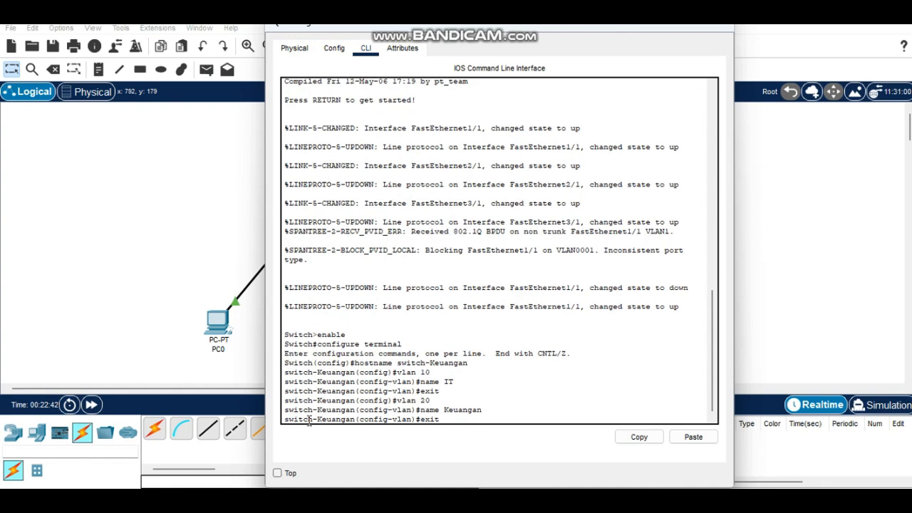
key("Return")
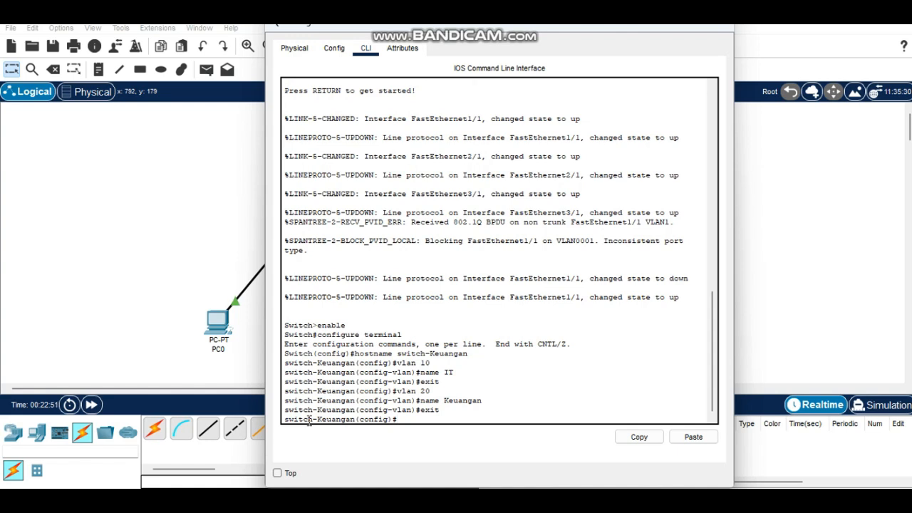
Configure interface FastEthernet 2/1 on the Keuangan switch as an access port in VLAN 20
type("interface fastethertnet")
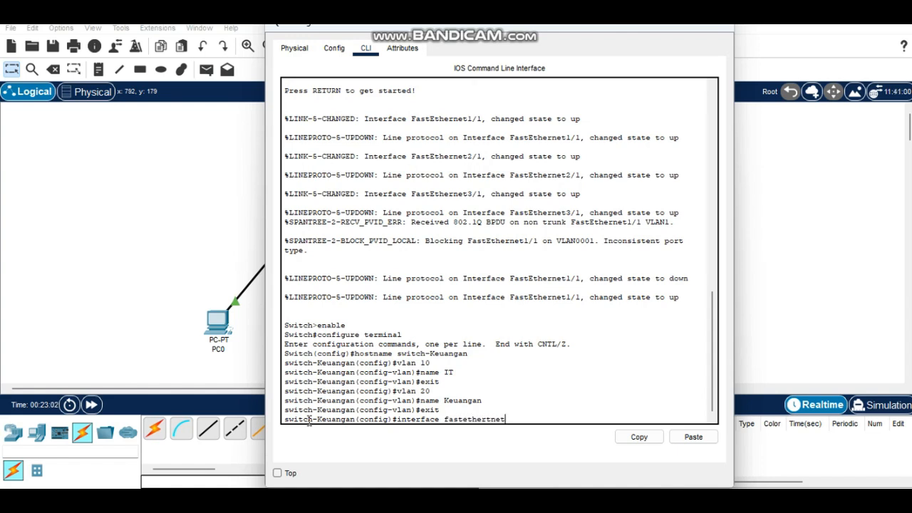
key("BackSpace")
key("BackSpace")
key("BackSpace")
key("BackSpace")
type("net 2/1")
key("Return")
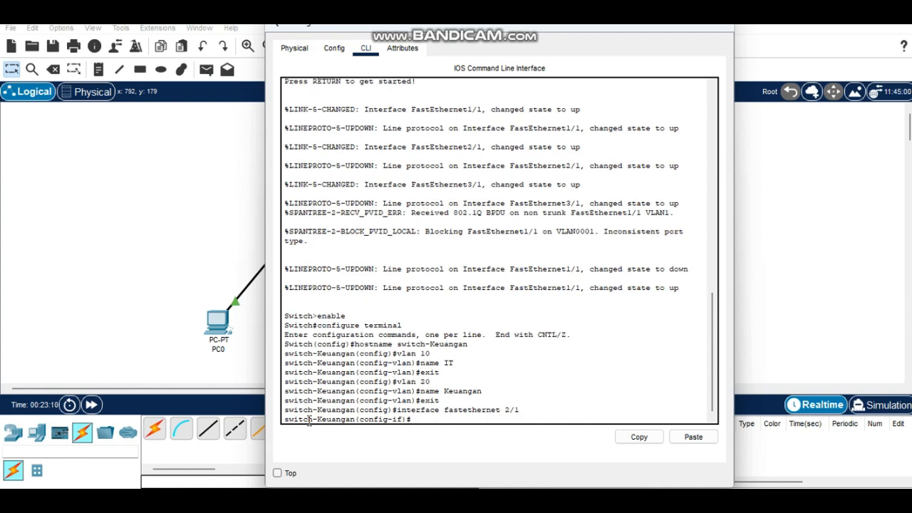
type("switchport mode access")
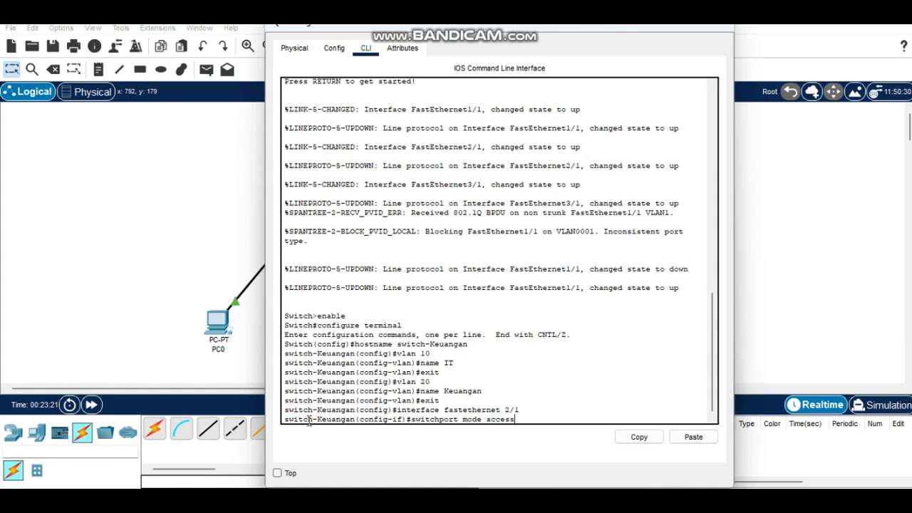
key("Return")
type("switchport")
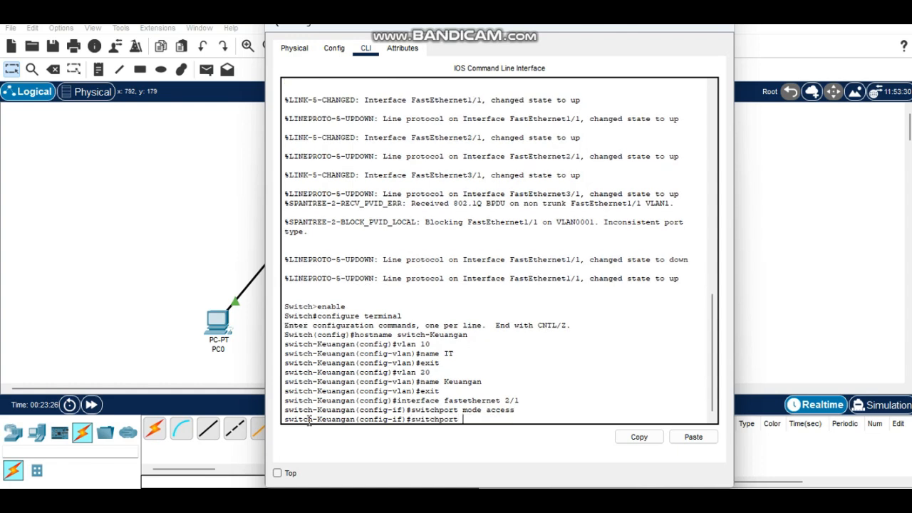
type(" access vlan 20")
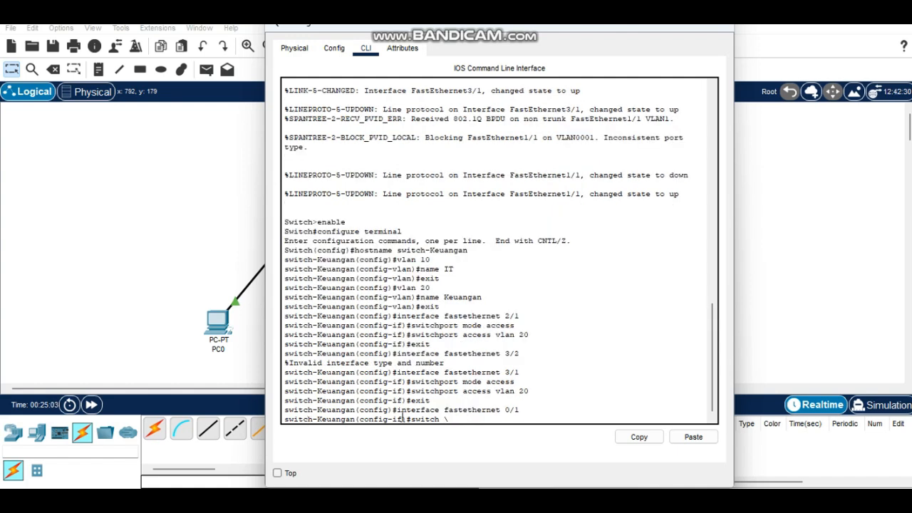
Set interface FastEthernet 0/1 on the Keuangan switch to trunk mode and exit its configuration
type("ort mode trunj")
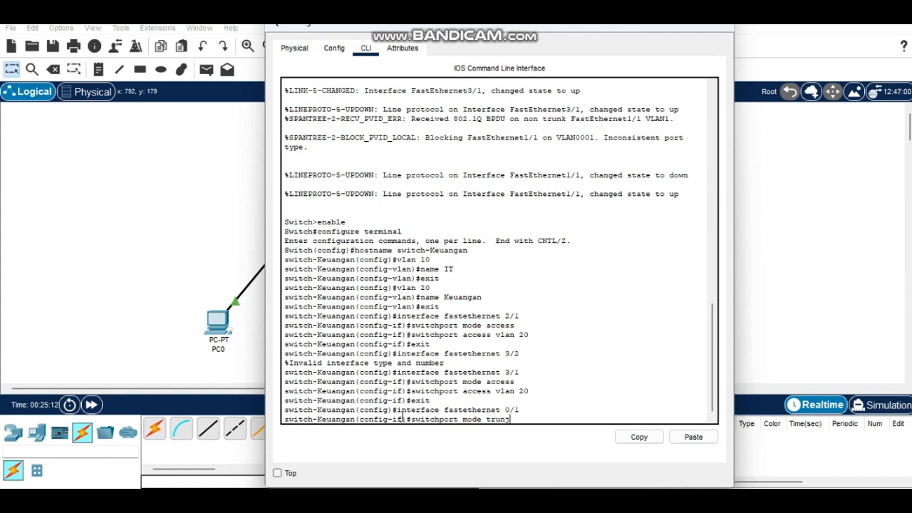
key("BackSpace")
type("k")
key("Return")
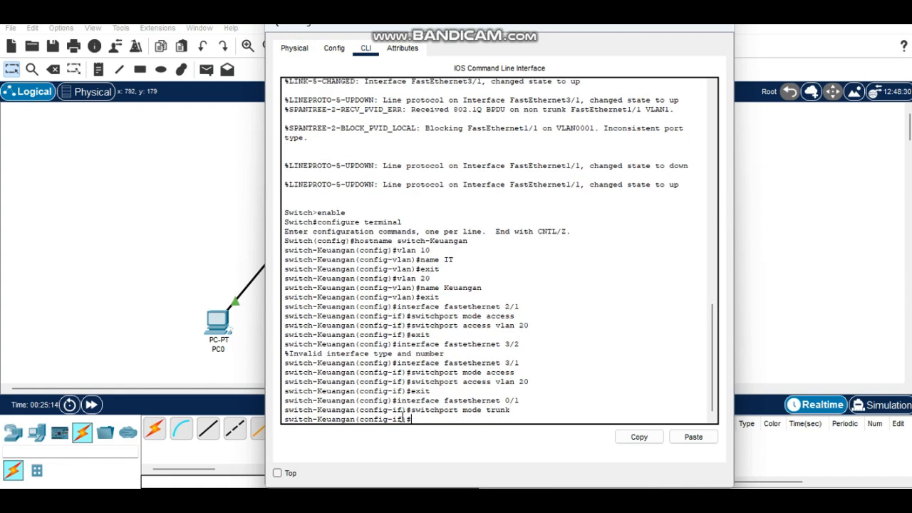
type("exit")
key("Return")
Set interface FastEthernet 1/1 on the Keuangan switch to trunk mode and exit its configuration
type("inter")
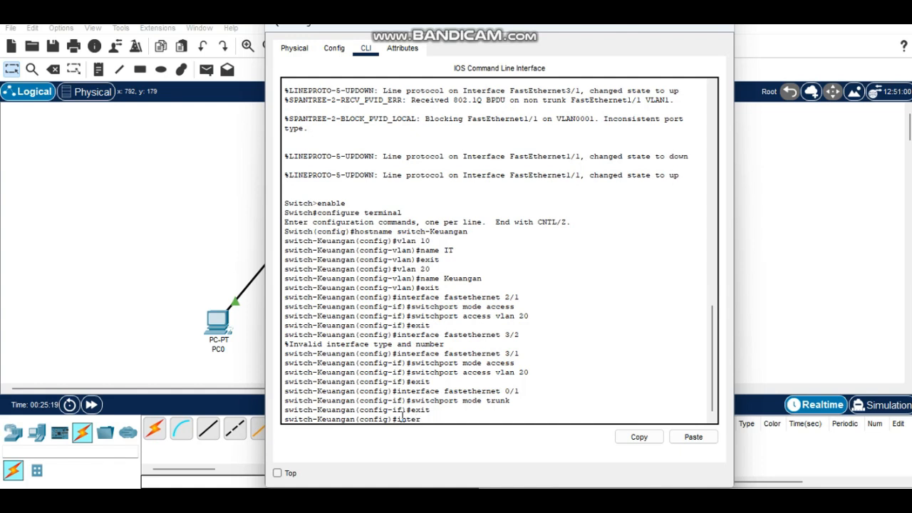
type("face fastethernet 1/1")
key("Return")
type("swit")
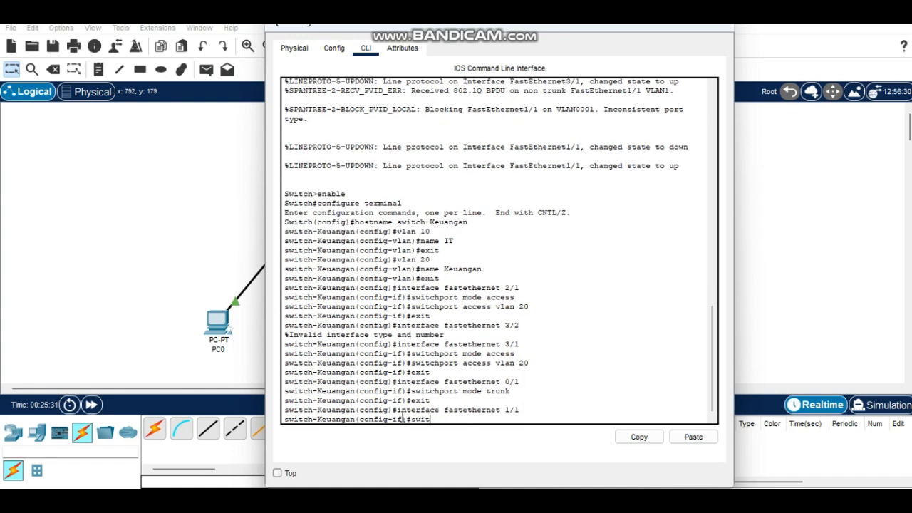
type("chport mode trunk")
key("Return")
type("exit")
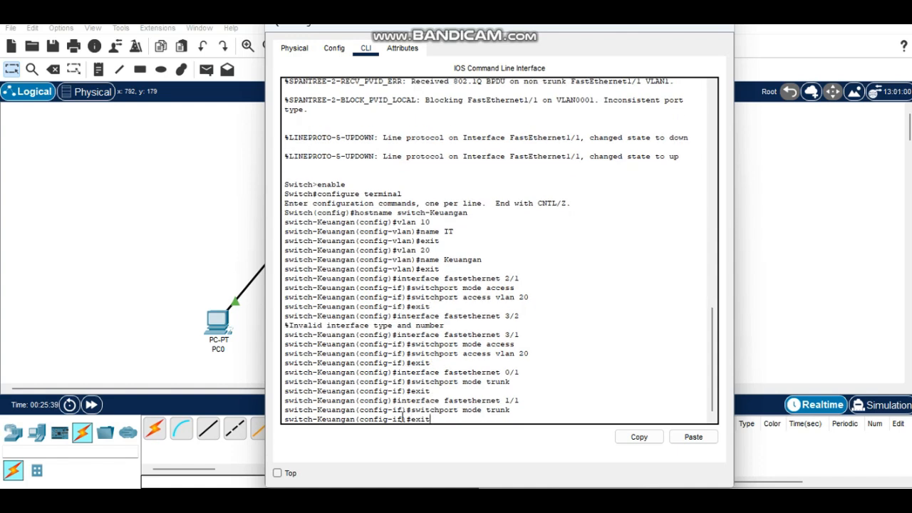
key("Return")
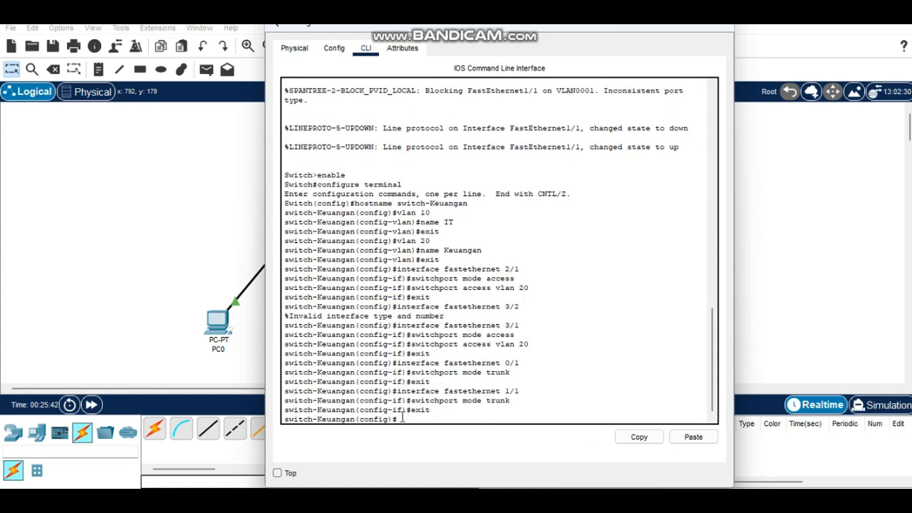
Close the switch window and turn on ports FastEthernet0/0 and FastEthernet1/0 of Router1
left_click(713, 32)
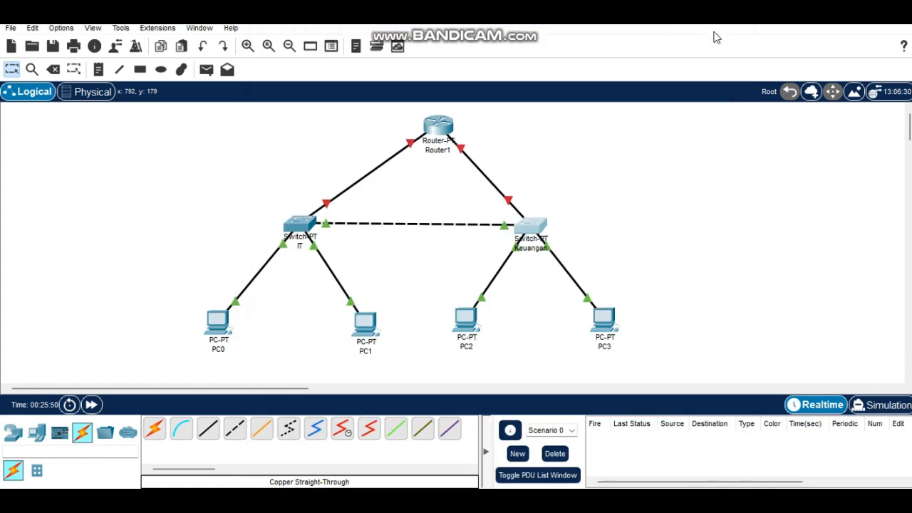
left_click(446, 132)
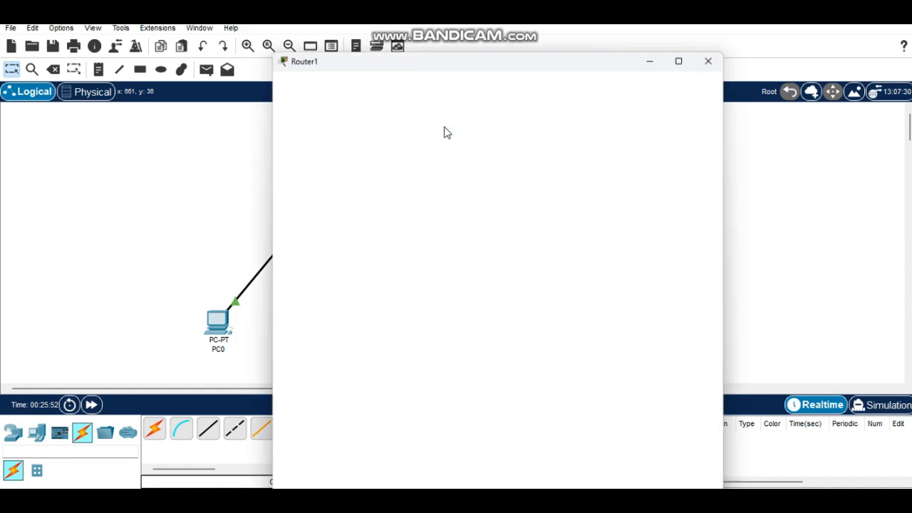
left_click(364, 48)
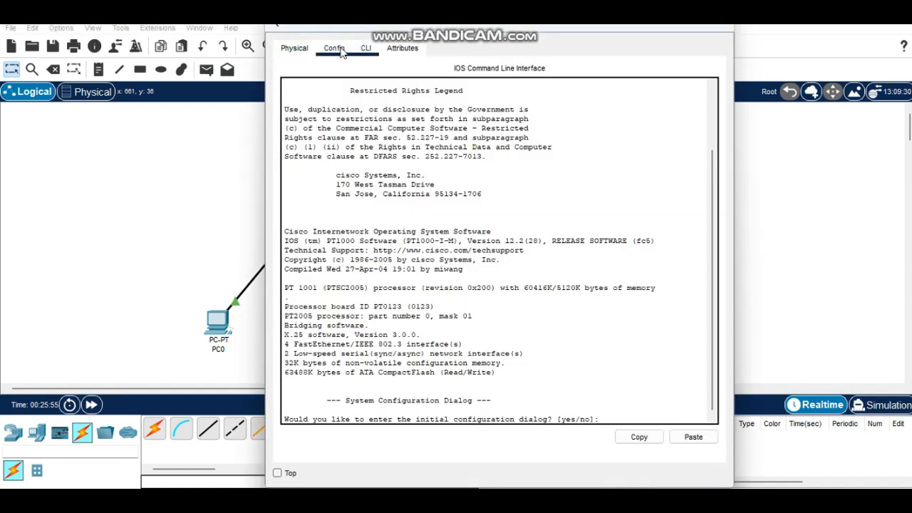
left_click(335, 48)
left_click(321, 161)
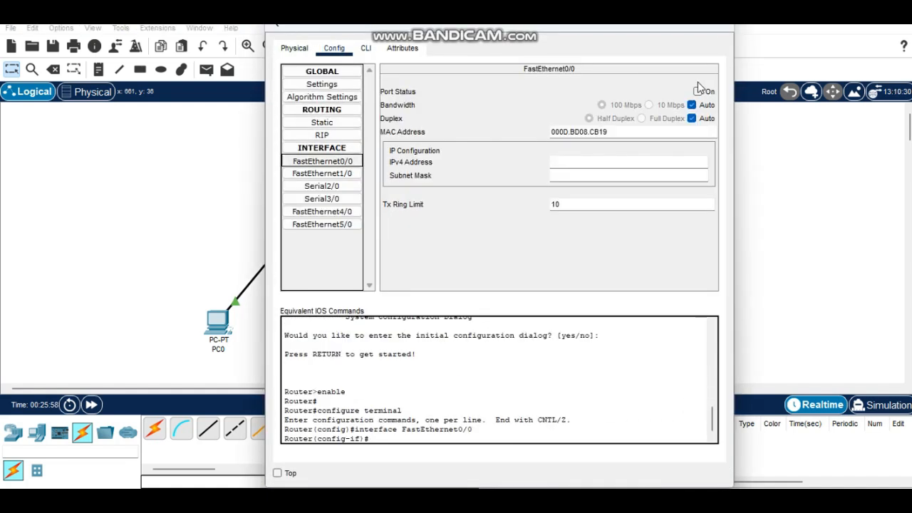
left_click(699, 90)
left_click(342, 173)
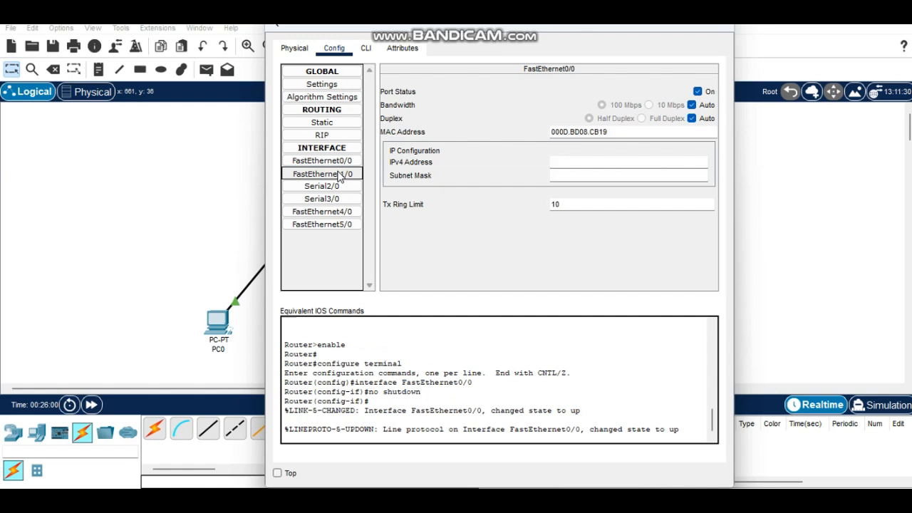
left_click(697, 91)
Open Router1's command line and exit the interface configuration to global configuration mode
left_click(367, 47)
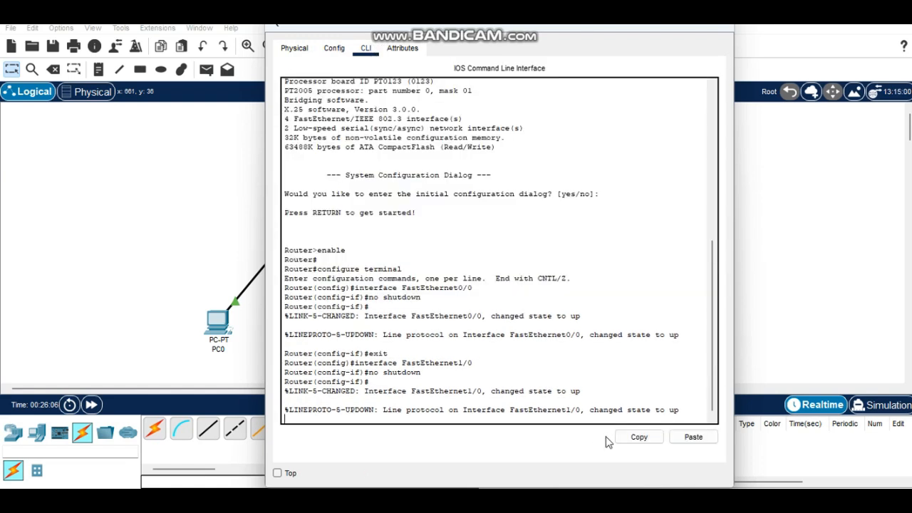
key("Return")
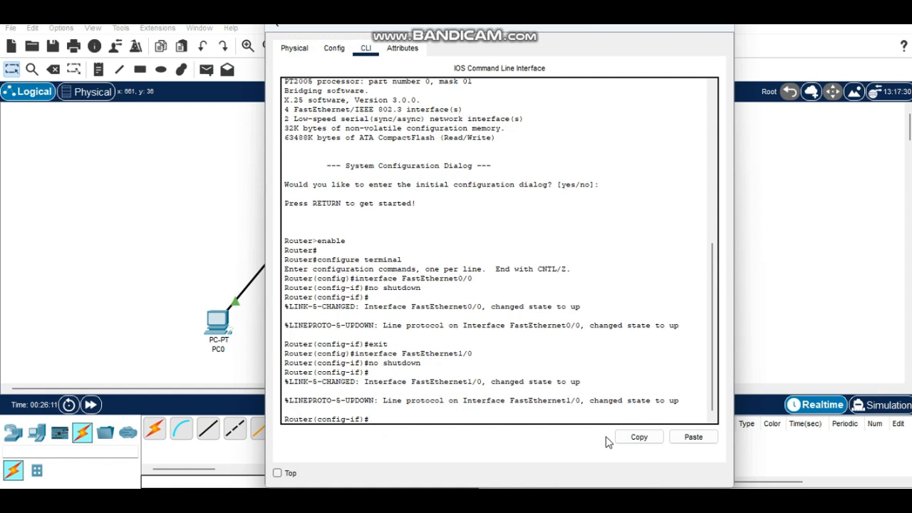
key("Return")
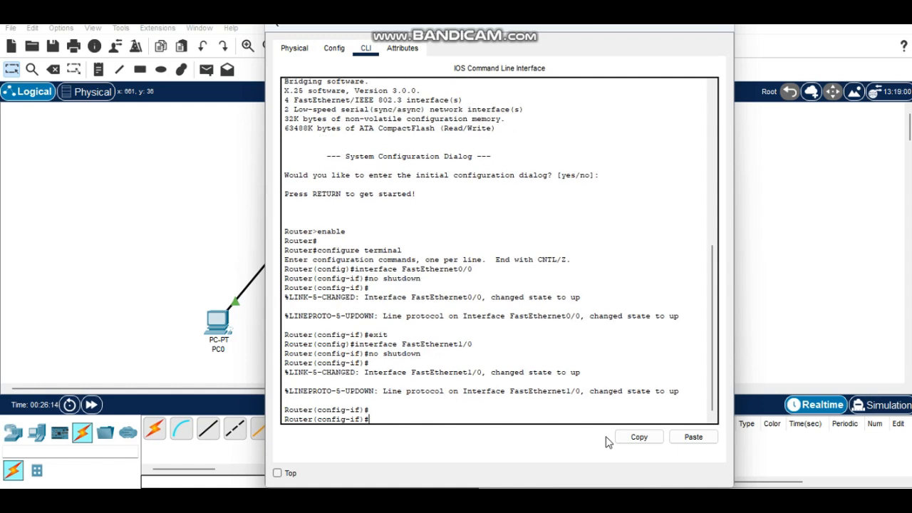
type("exit")
key("Return")
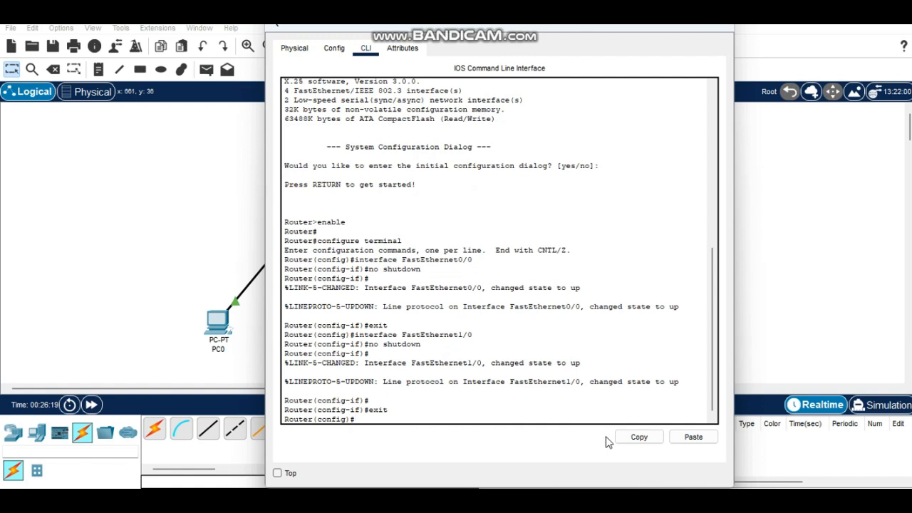
End Router1's configuration session and re-enter global configuration mode with enable and configure terminal
type("end")
key("Return")
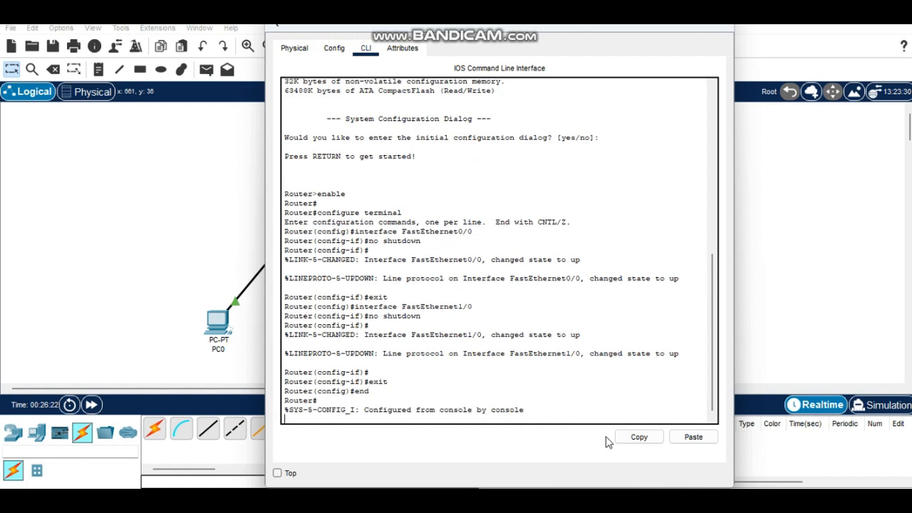
key("Return")
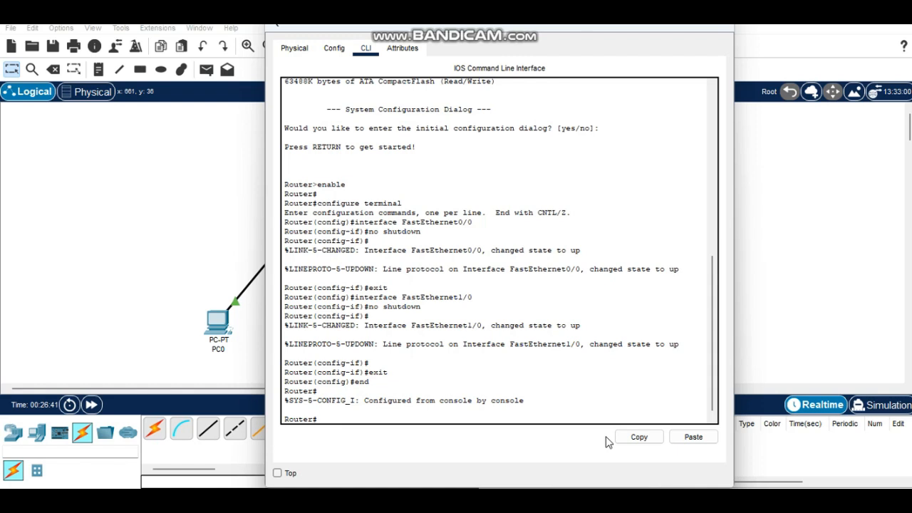
type("enable")
key("Return")
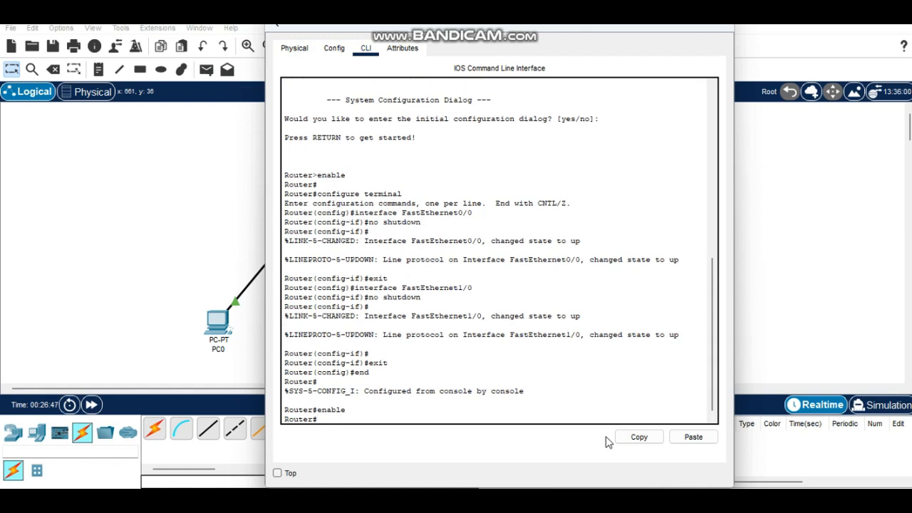
type("configure terminal")
key("Return")
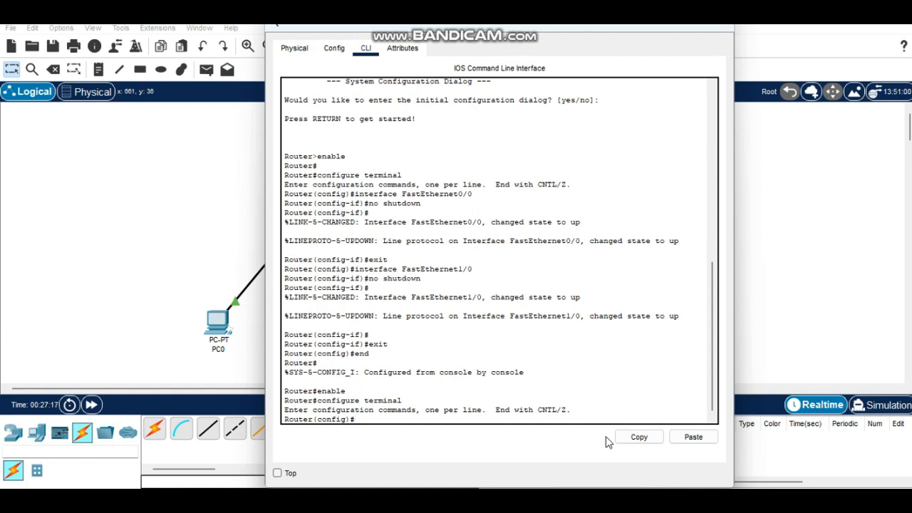
Create subinterface FastEthernet 0/0.10 on Router1, checking the network topology before confirming the command
type("interface fastethernet 0/0")
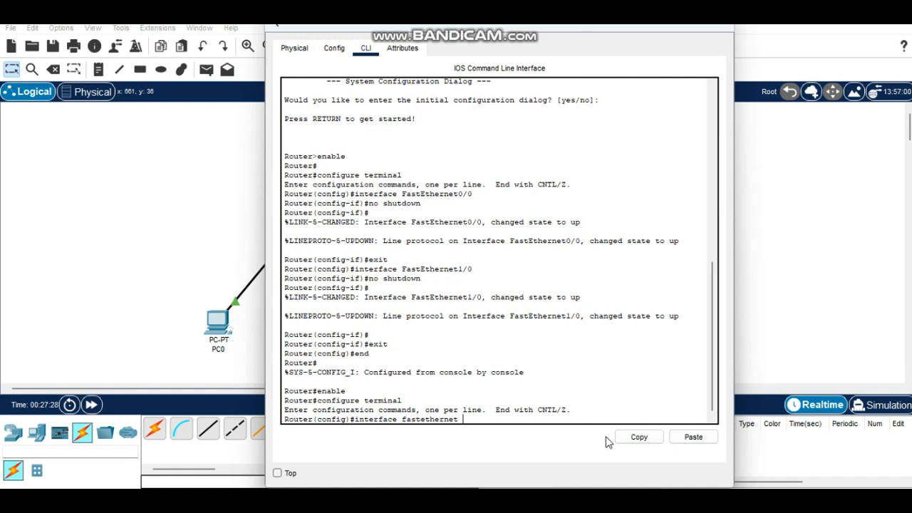
type(".10")
left_click(664, 31)
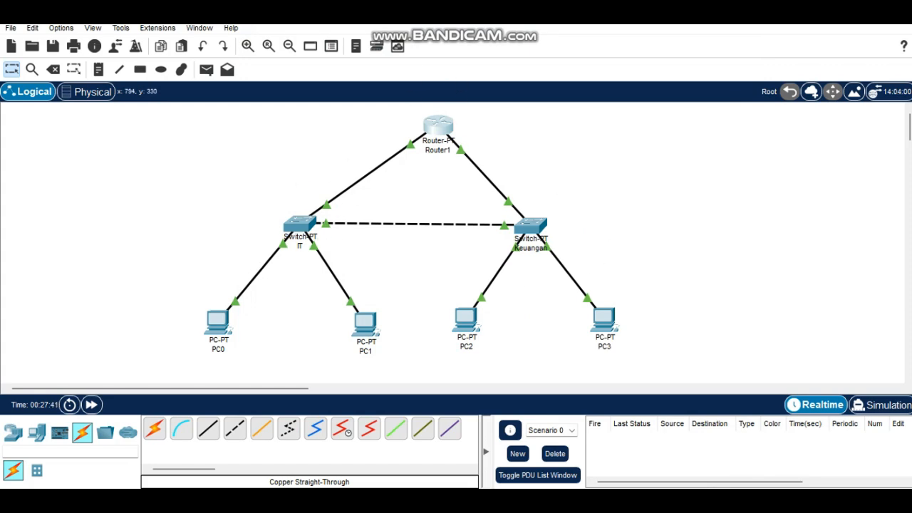
mouse_move(646, 497)
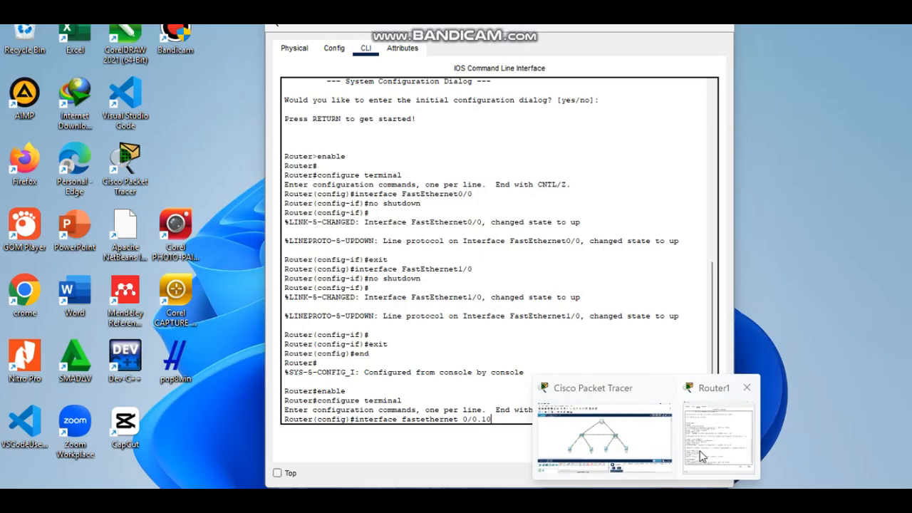
left_click(713, 438)
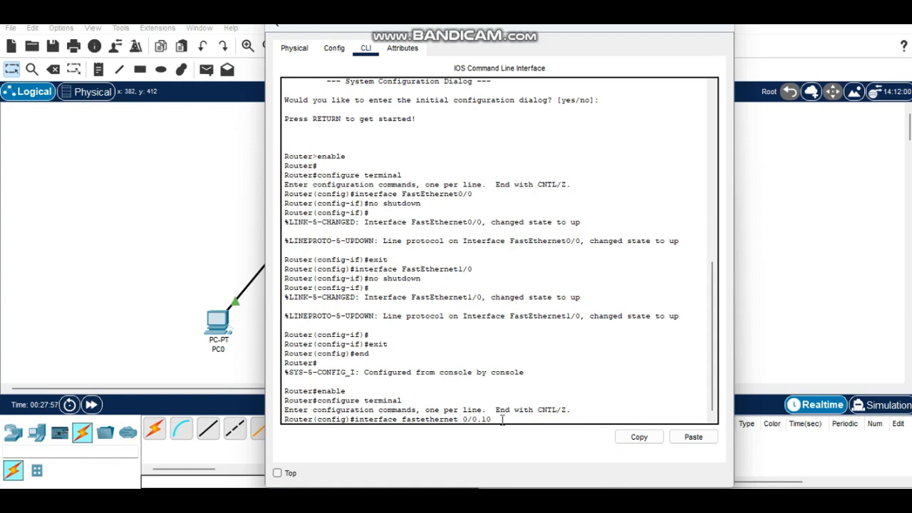
key("Return")
Try to set the encapsulation of subinterface 0/0.10 with the command encapsulation dot 1Q 10
type("en")
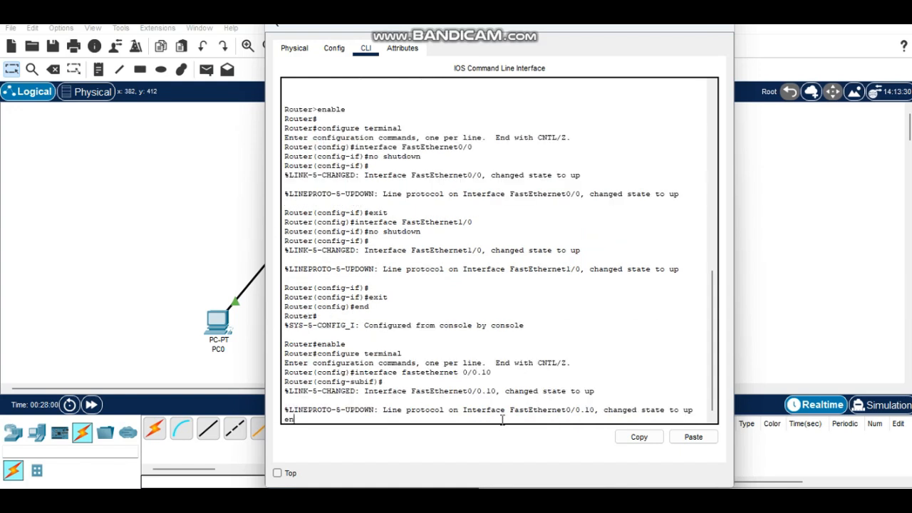
type("capsulation dot 1Q 10")
key("Return")
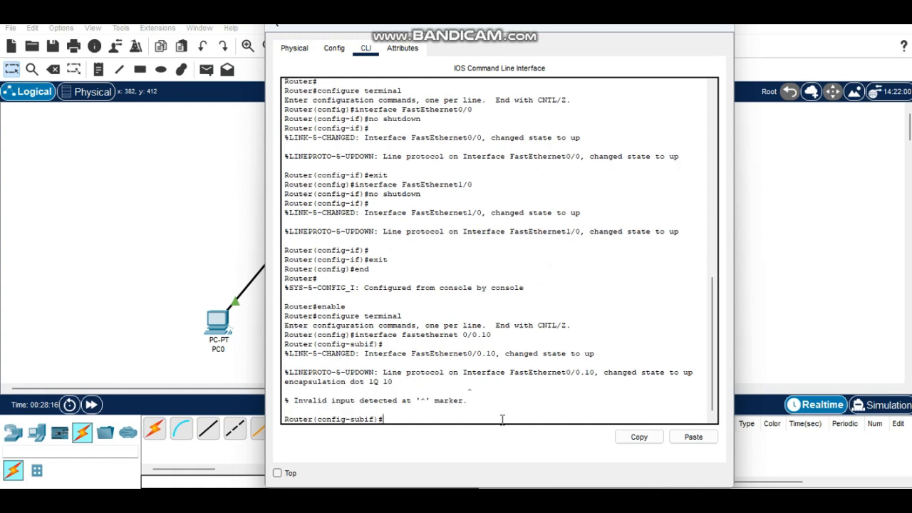
Try to assign IP address 192.168.7.1 with mask 255.255.255.0 to subinterface 0/0.10, and exit its configuration
type("ip address 192.168.7.1 255")
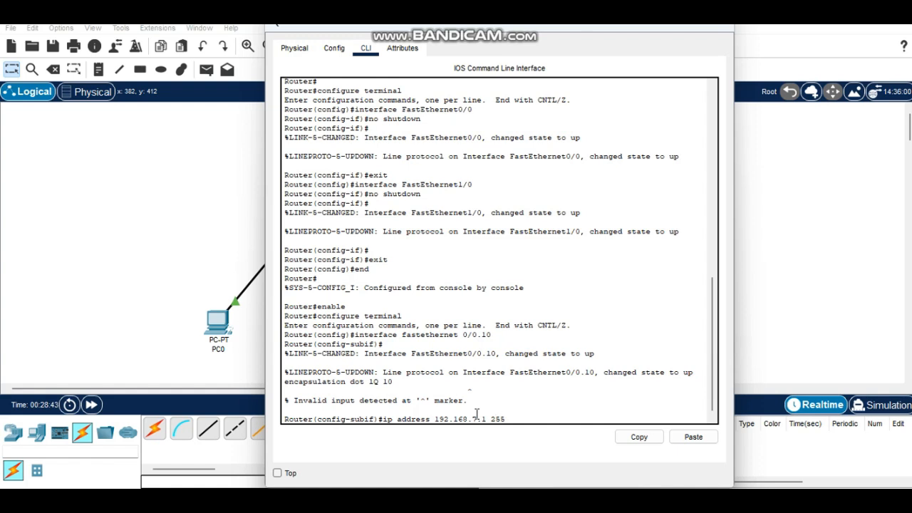
type(".255.255.0")
key("Return")
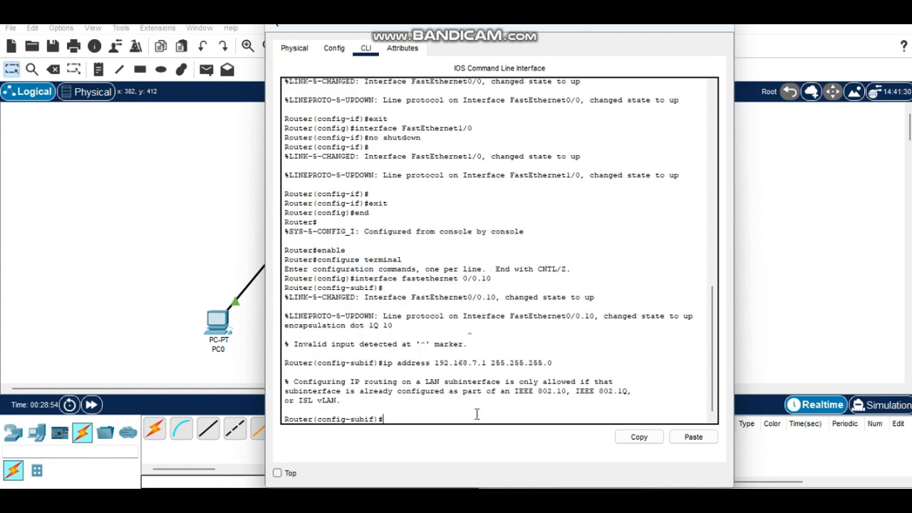
type("3")
key("BackSpace")
type("exit")
key("Return")
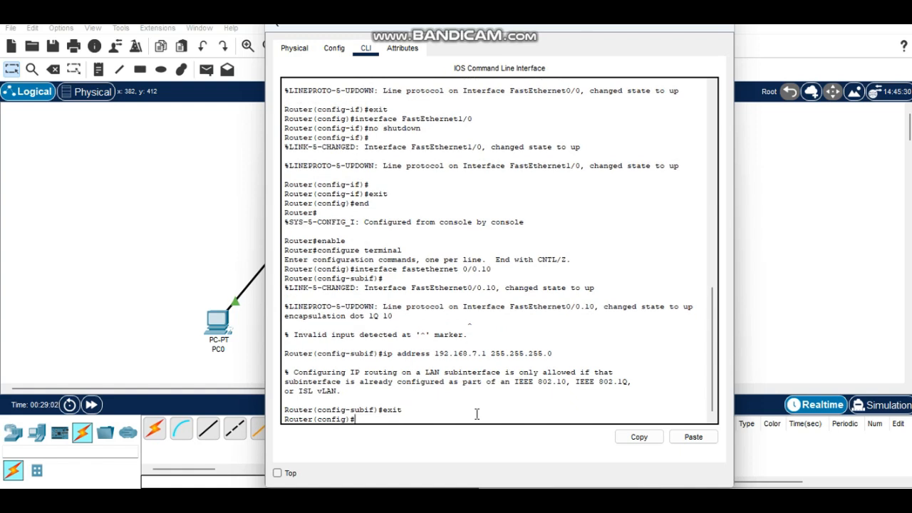
Create subinterface FastEthernet 1/0.20 on Router1 and try to set its encapsulation with the command encapsulation dot 1Q 20
type("int fa 1/0.20")
key("Return")
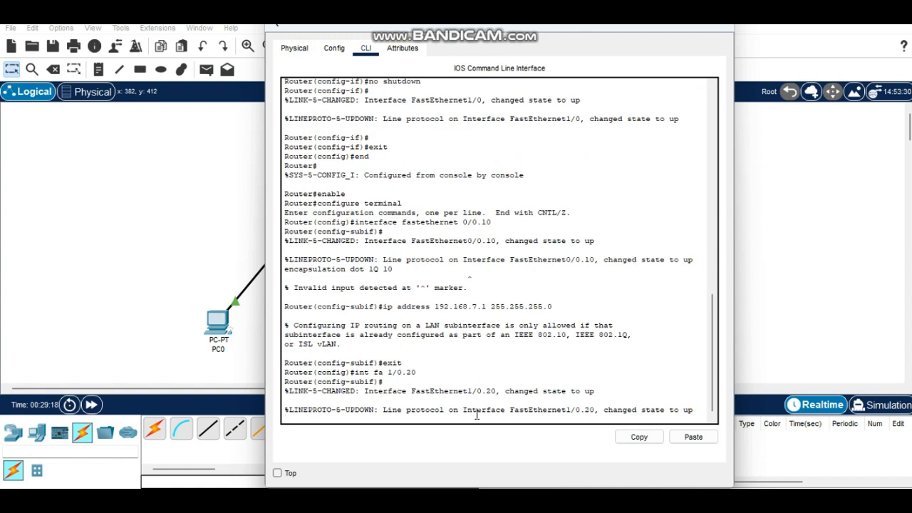
type("encapsulati")
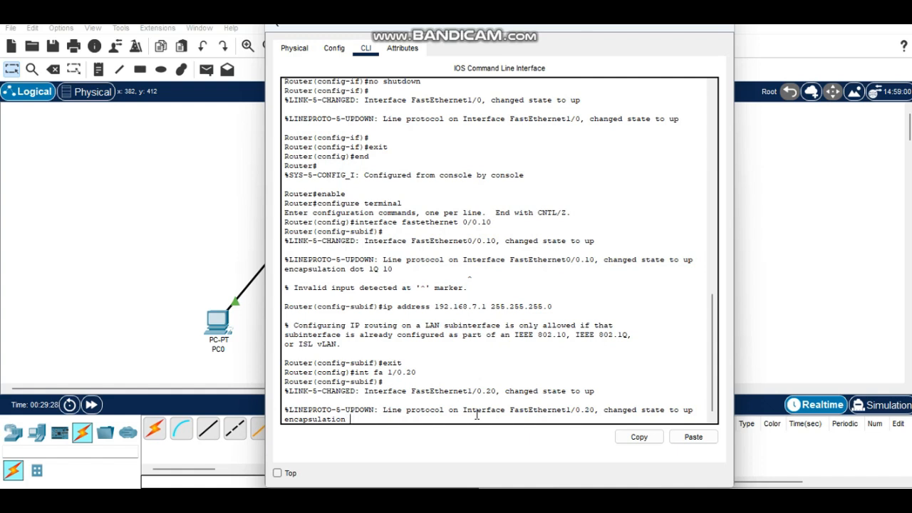
type("on dot 1Q")
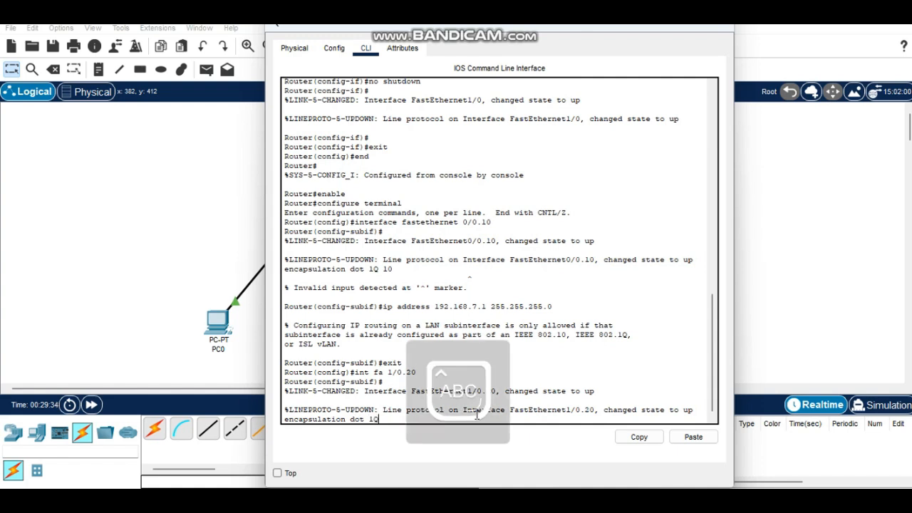
key("Caps_Lock")
type("1Q 20")
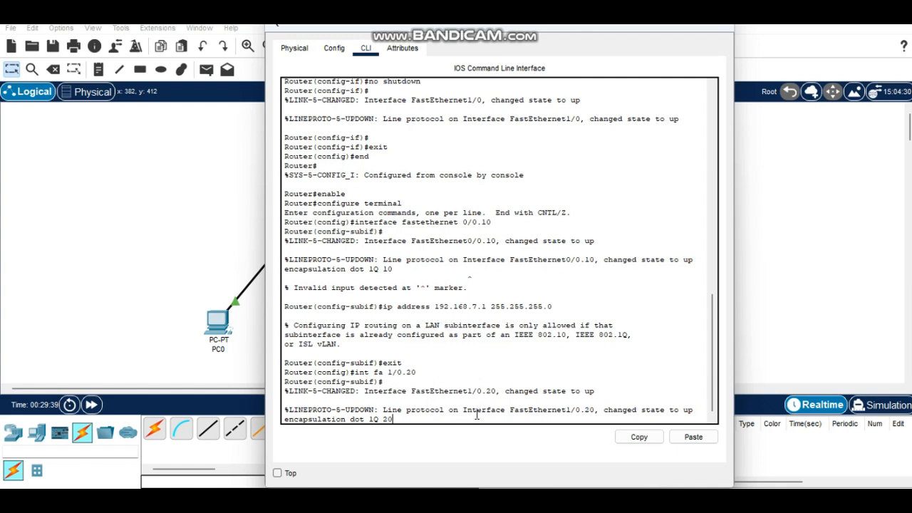
key("Return")
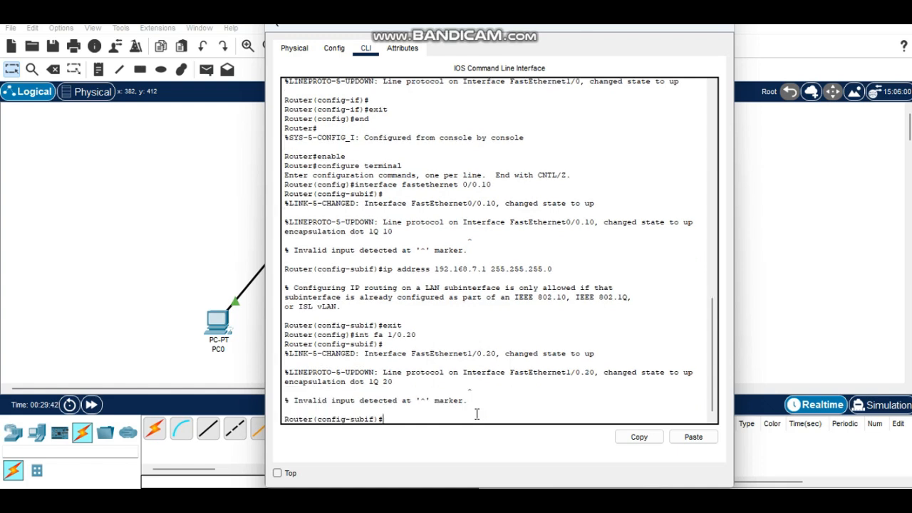
Try to assign IP address 192.168.64.1 with mask 255.255.255.0 to subinterface 1/0.20, then exit its configuration and close Router1's window
type("ip address 192.168.64.1 255.255.255.0")
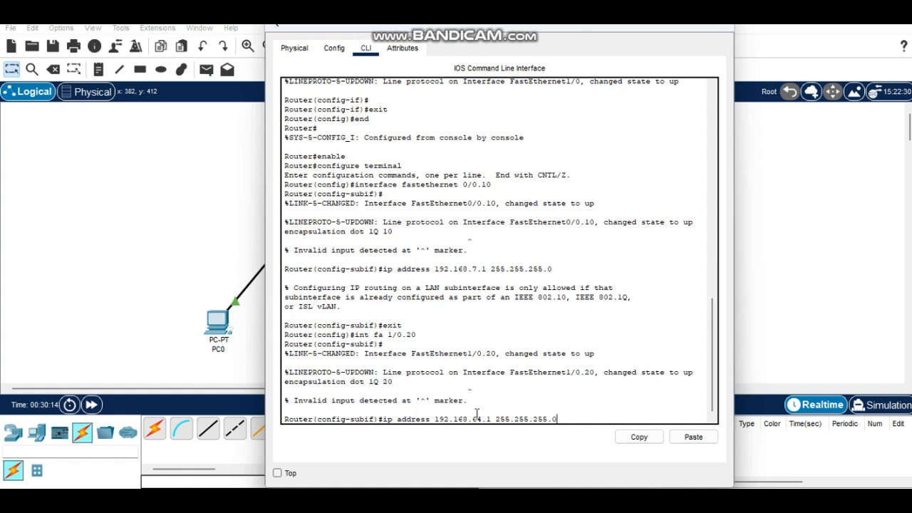
key("Return")
type("exit")
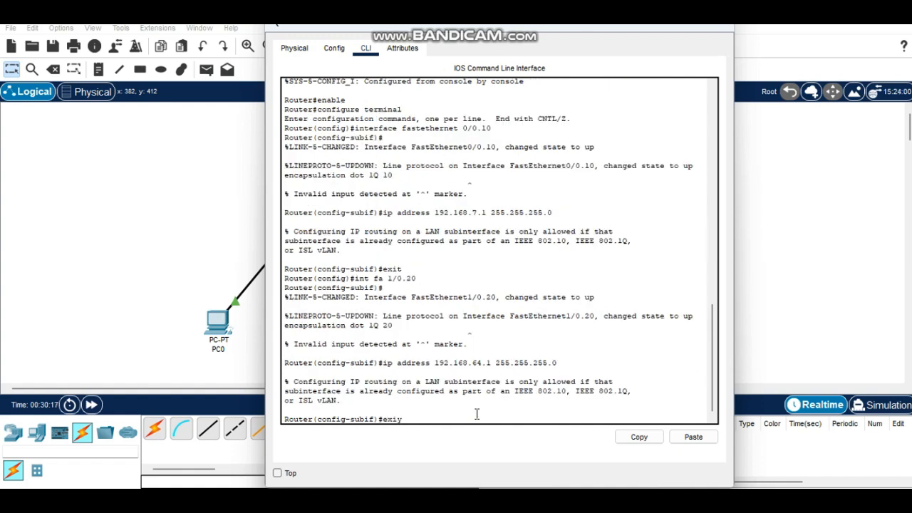
key("BackSpace")
type("t")
key("Return")
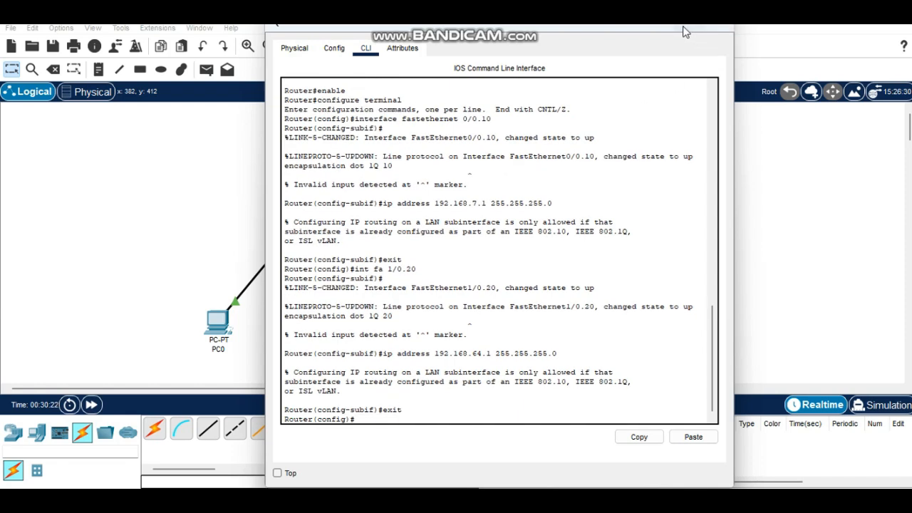
left_click(722, 35)
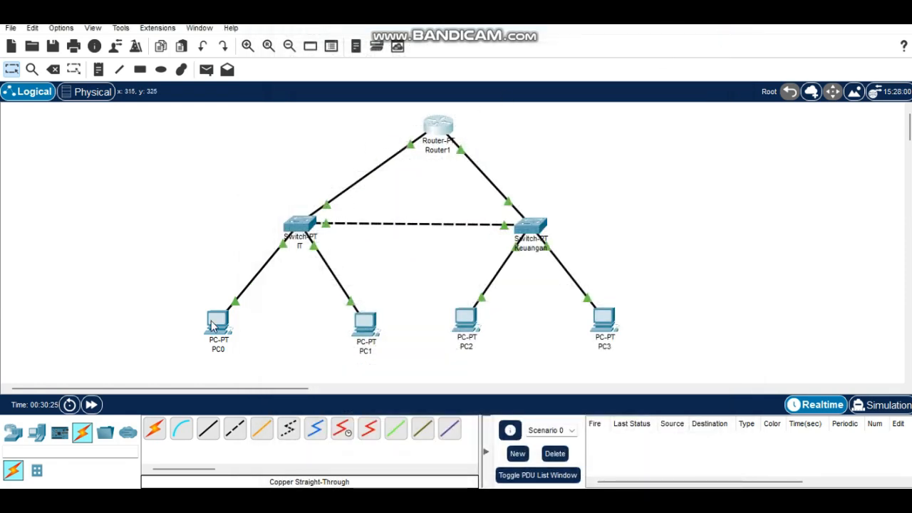
Open PC0's IP configuration and consult the VLAN 10 address pattern in the Word assignment document before returning to PC0
left_click(224, 329)
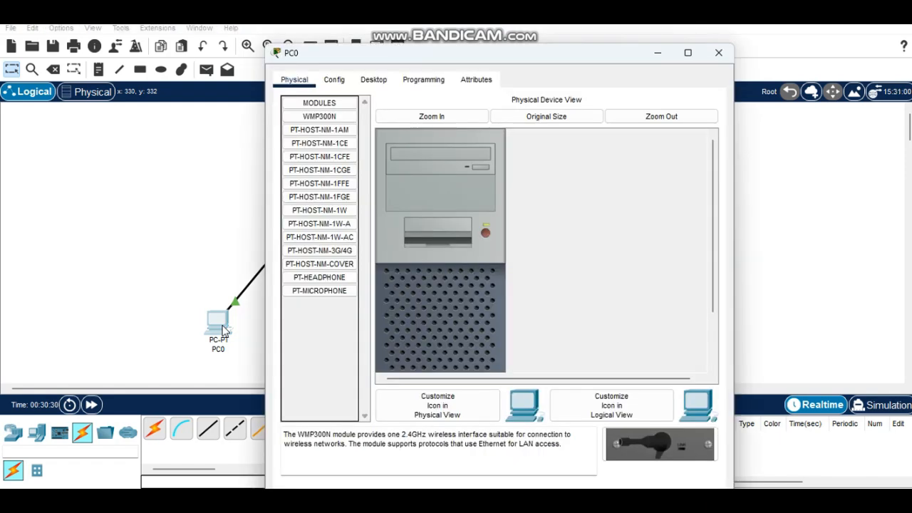
left_click(375, 80)
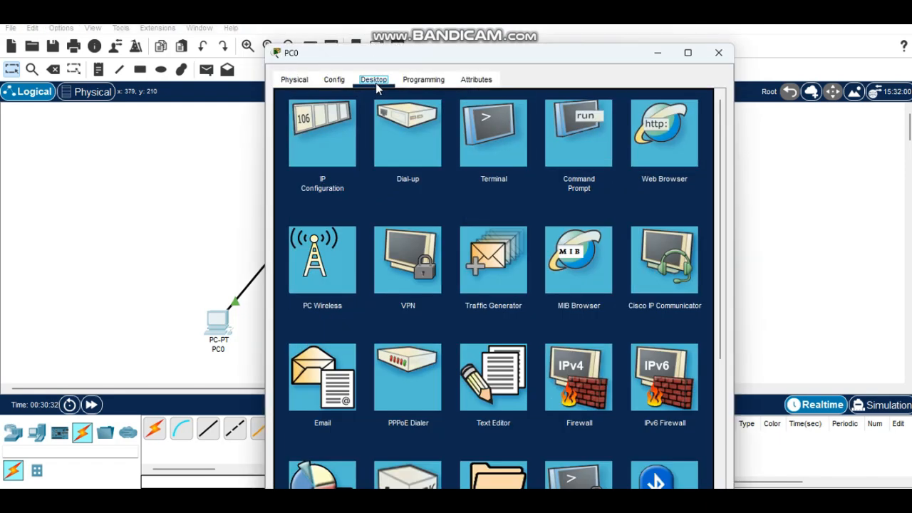
left_click(328, 139)
left_click_drag(462, 209, 428, 213)
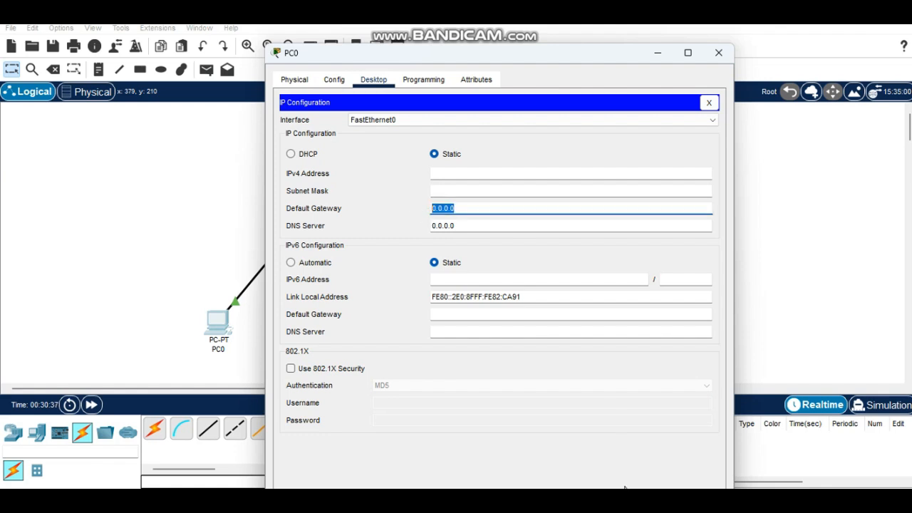
key("alt+Tab")
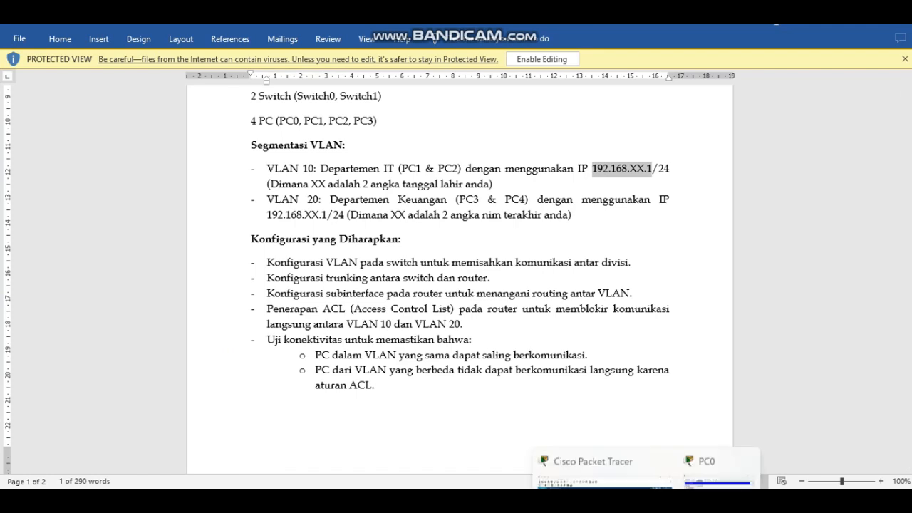
left_click(577, 411)
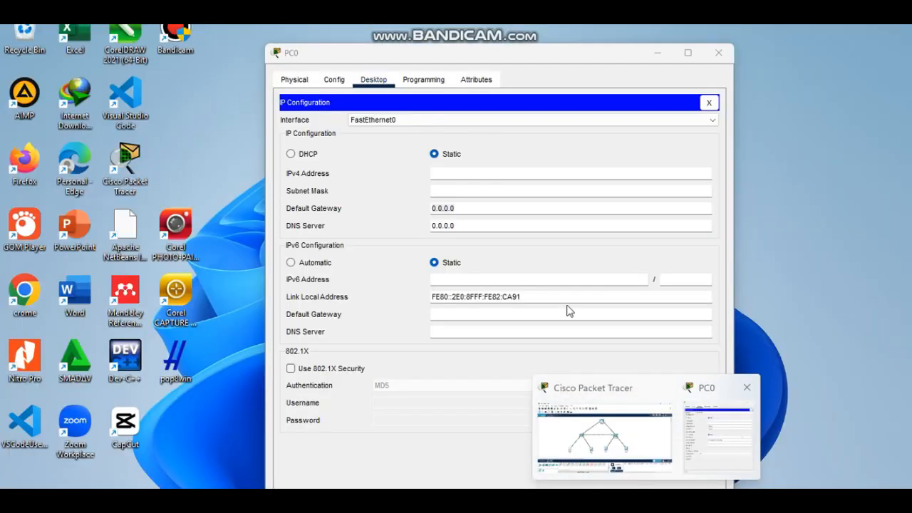
left_click(709, 448)
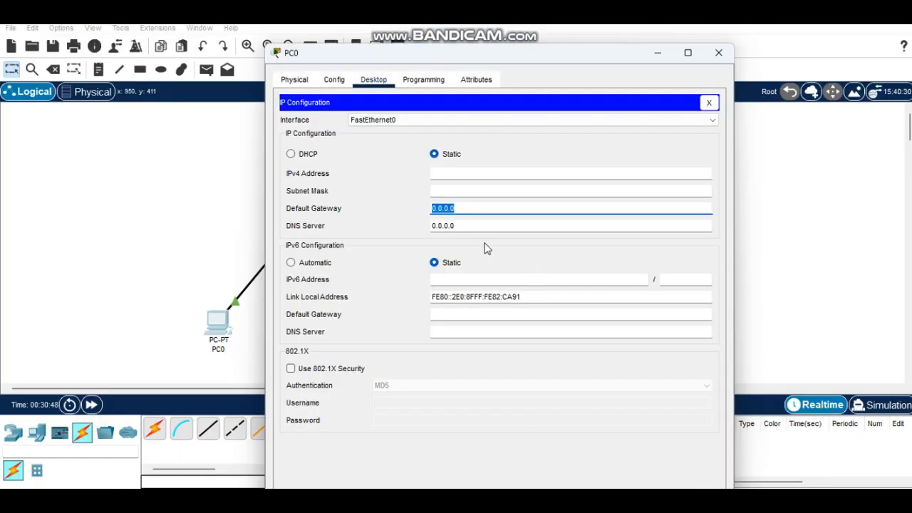
Set PC0's default gateway to 192.168.07.1, adapting the address pattern 192.168.XX.1
type("192.168.XX.1")
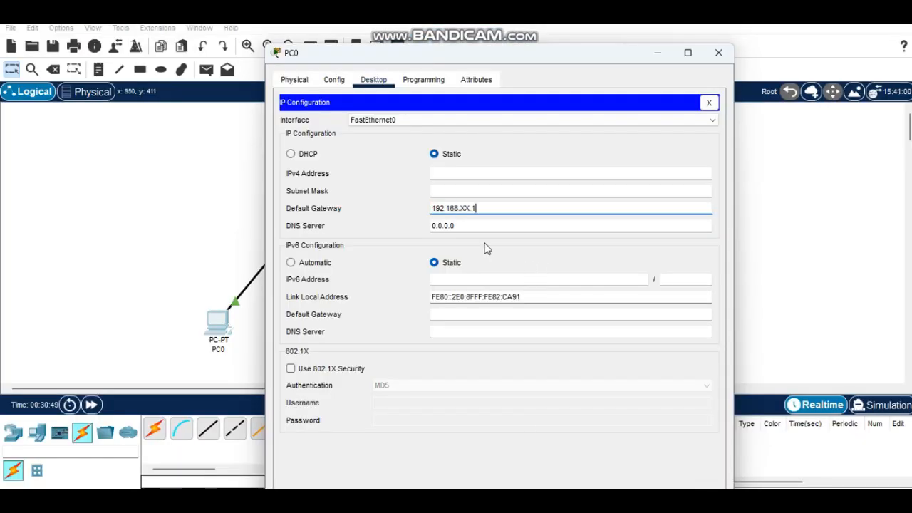
left_click(470, 204)
key("BackSpace")
key("BackSpace")
key("BackSpace")
key("BackSpace")
type("0.1")
type(".1")
Set PC0's subnet mask to 255.255.255.0 and its IPv4 address to 192.168.07.10, and close its window
left_click(465, 192)
type("255.255.255.0")
left_click(455, 171)
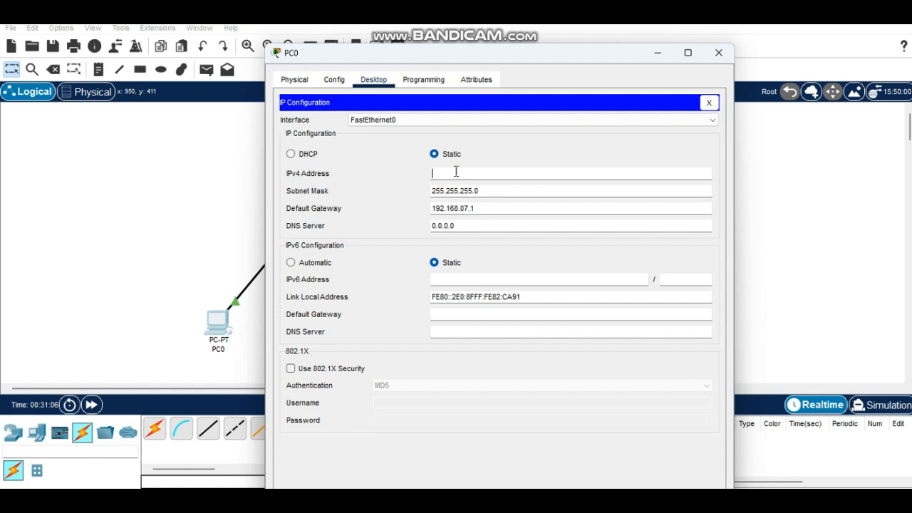
type("192.168.07.10")
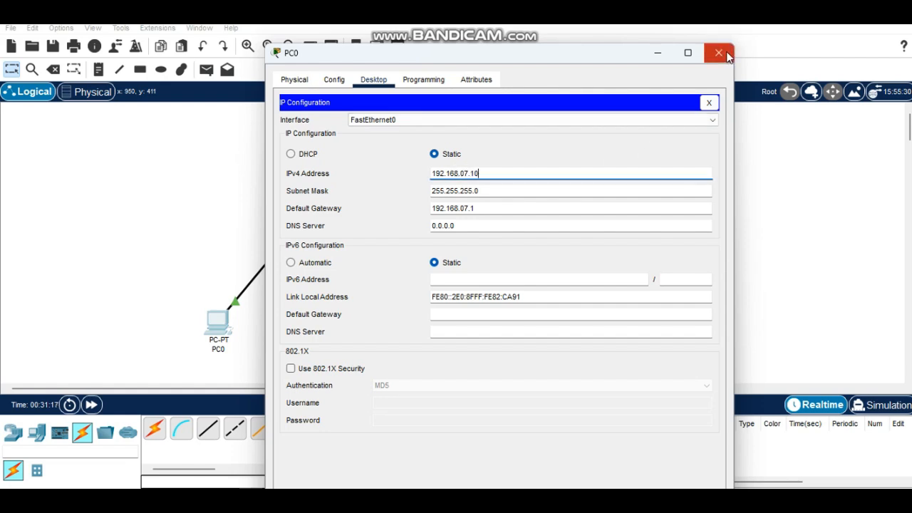
left_click(718, 52)
Open PC1's IP configuration and set its default gateway to 192.168.07.1
left_click(365, 328)
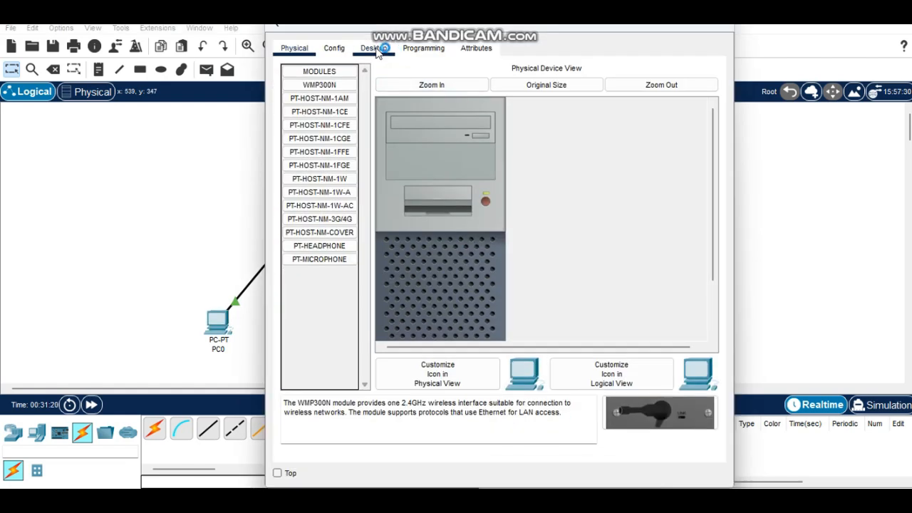
left_click(373, 47)
left_click(328, 89)
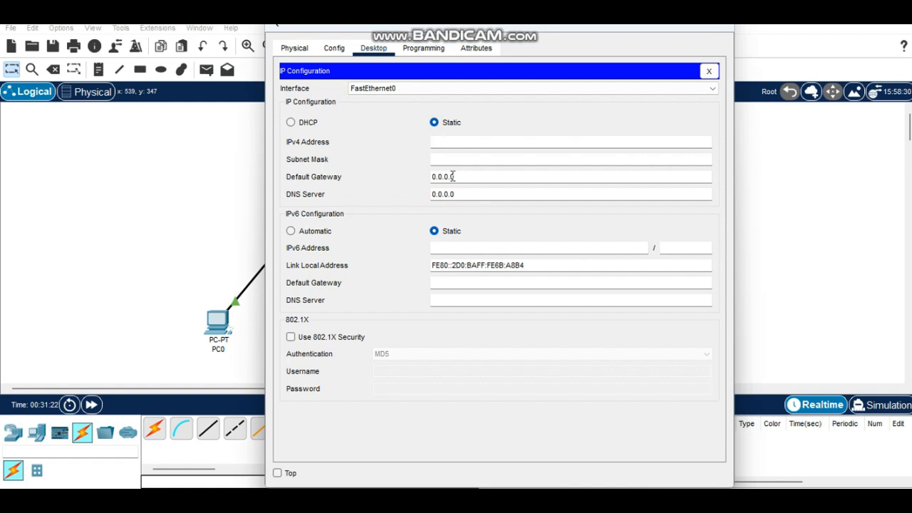
left_click_drag(455, 176, 403, 187)
type("192.168.XX.1")
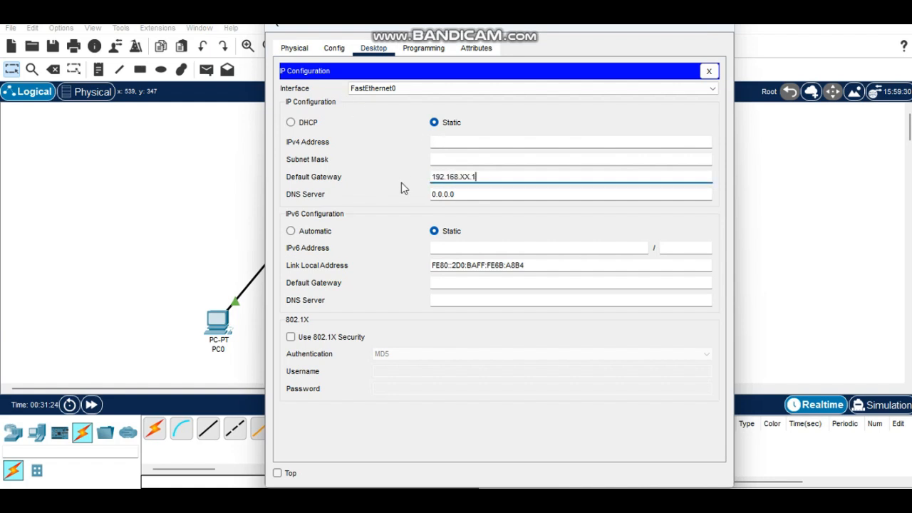
left_click(470, 178)
key("BackSpace")
key("BackSpace")
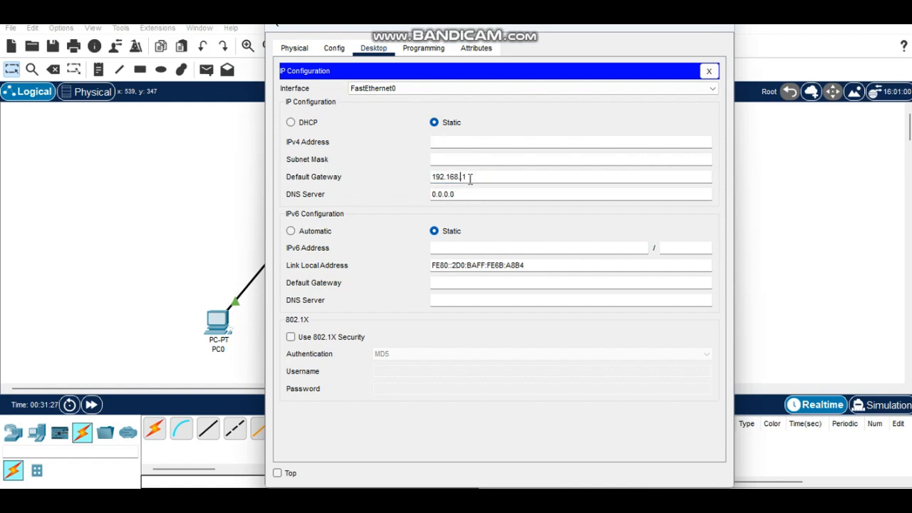
type("07.")
Set PC1's subnet mask to 255.255.255.0 and its IPv4 address to 192.168.07.11, and close its window
left_click(458, 161)
type("255.255.255.0")
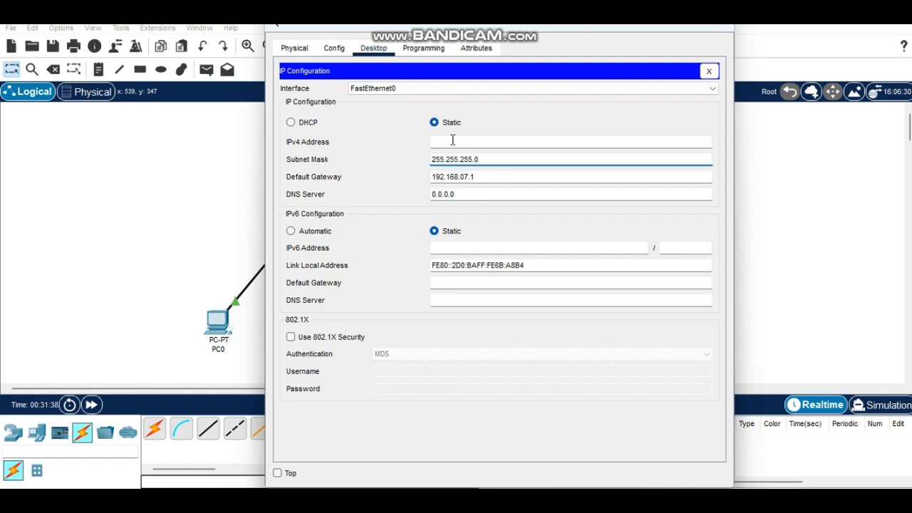
left_click(453, 141)
type("192.168.XX.1")
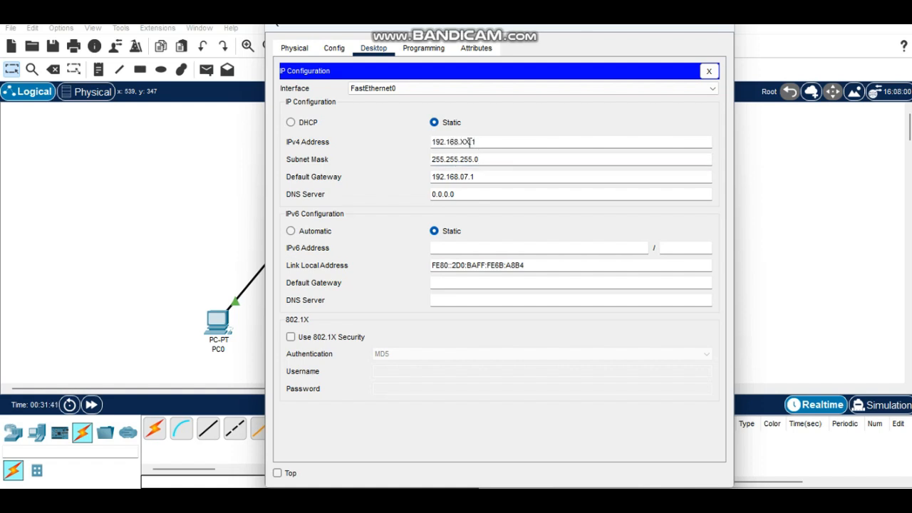
key("BackSpace")
key("BackSpace")
key("BackSpace")
key("BackSpace")
type("07.11")
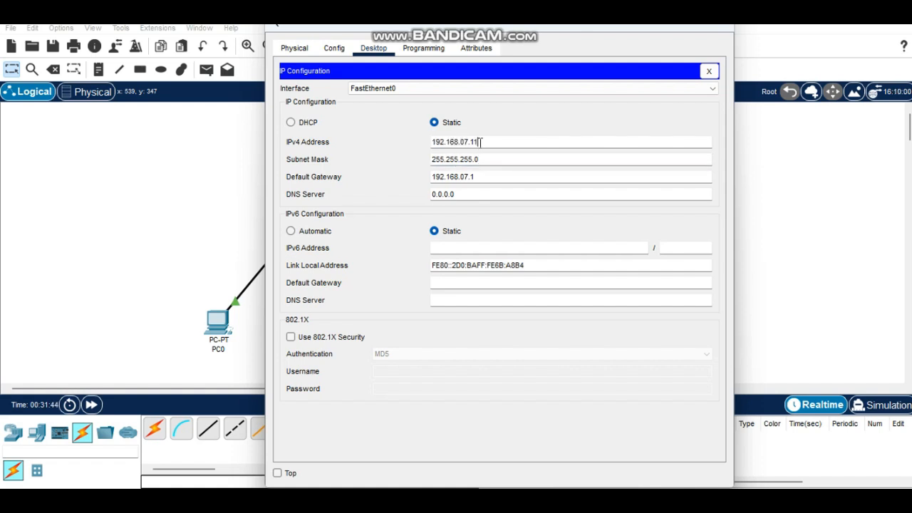
left_click(719, 30)
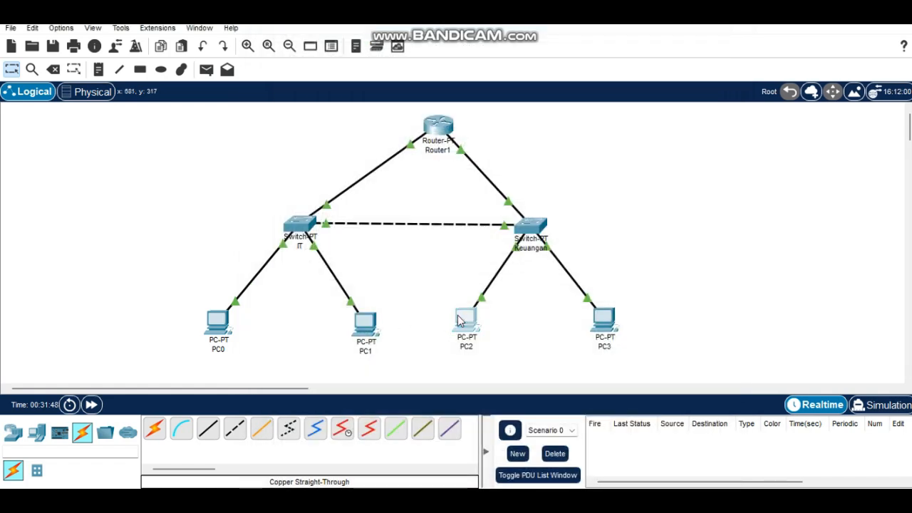
Open PC2's IP configuration and set its default gateway to 192.168.64.1
left_click(459, 321)
left_click(376, 49)
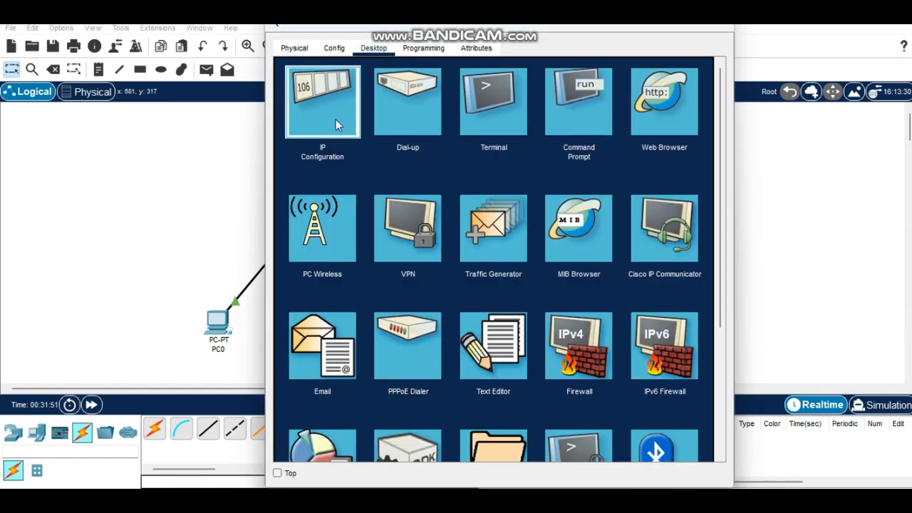
left_click(335, 124)
left_click(463, 176)
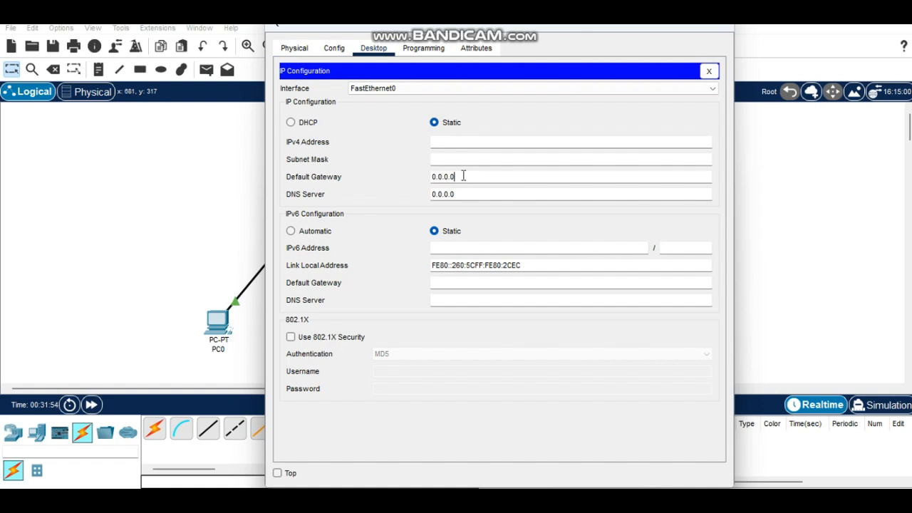
left_click_drag(463, 176, 427, 176)
type("192.168.XX.1")
left_click(468, 176)
key("BackSpace")
key("BackSpace")
type("64")
Set PC2's subnet mask to 255.255.255.0 and its IPv4 address to 192.168.64.1, and close its window
left_click(461, 160)
type("255.255.255.0")
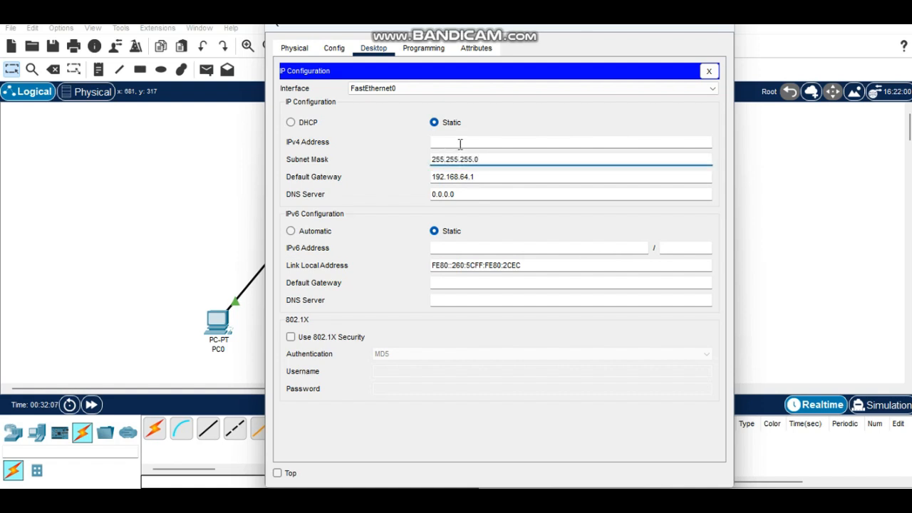
left_click(460, 145)
type("192.168.64.1")
key("BackSpace")
key("BackSpace")
key("BackSpace")
key("BackSpace")
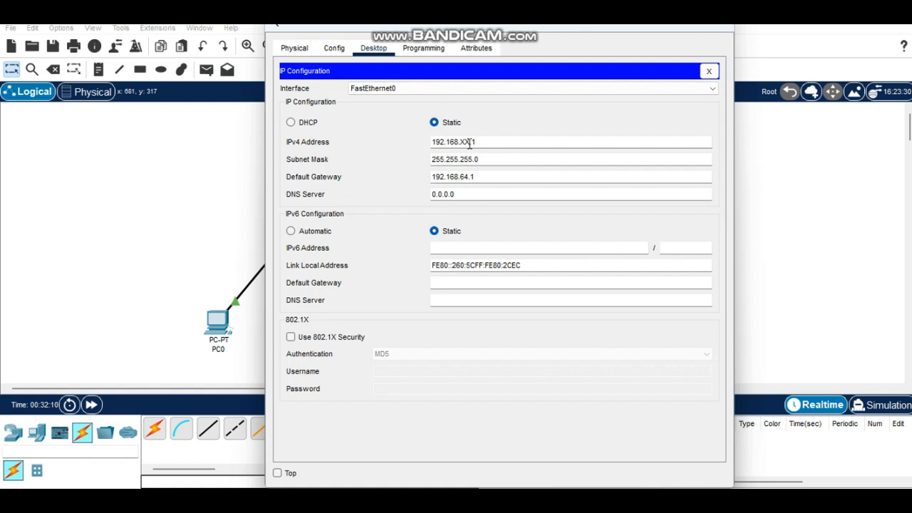
type("64.1")
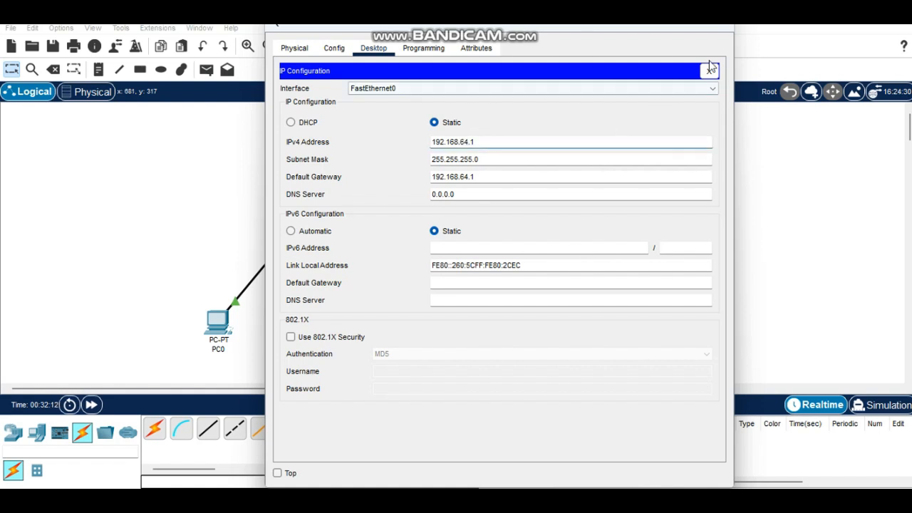
left_click(722, 34)
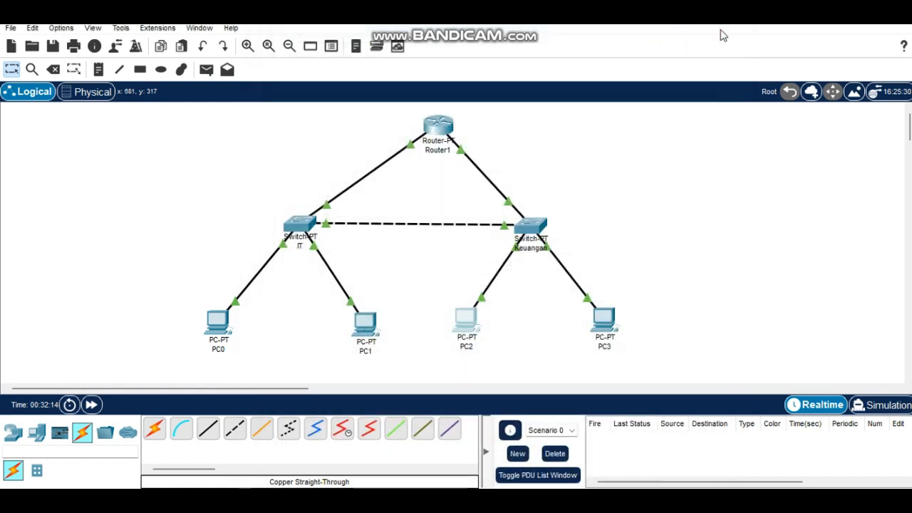
Open PC3's IP configuration and set its default gateway to 192.168.64.1
left_click(602, 319)
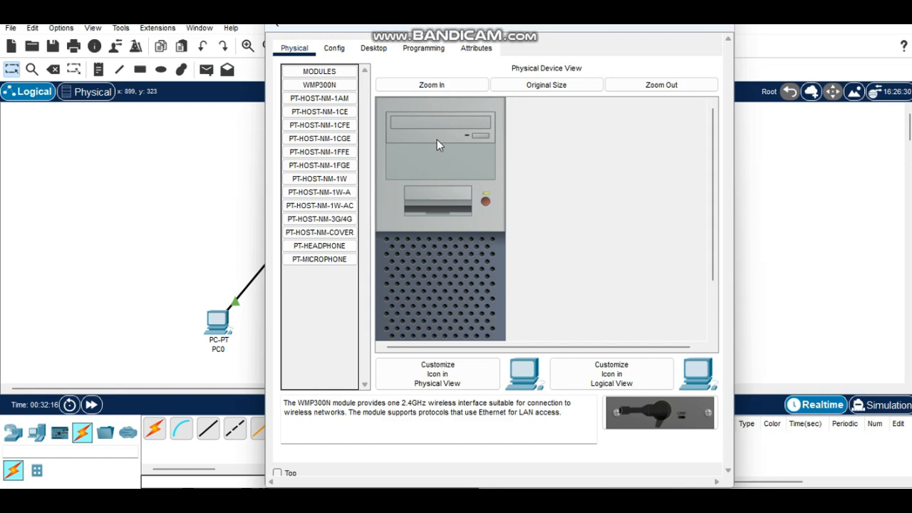
left_click(373, 48)
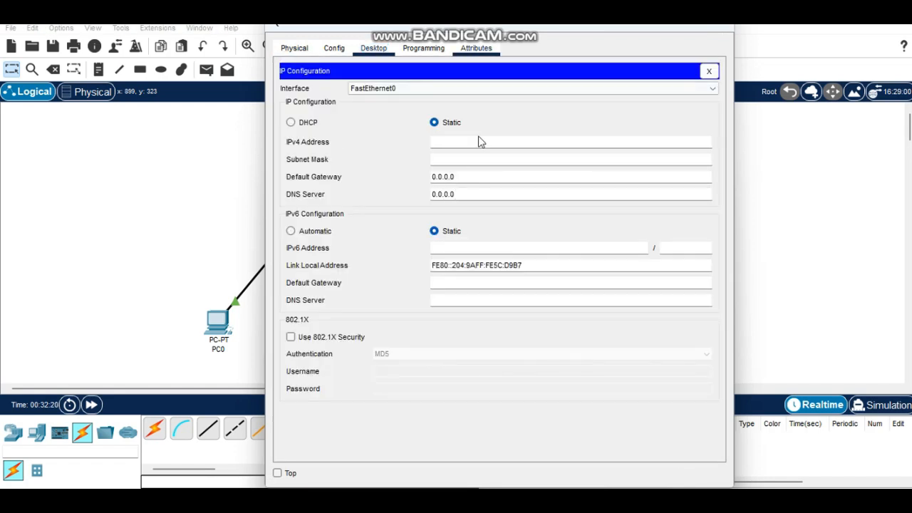
left_click_drag(460, 178, 409, 185)
type("192.168.XX.1")
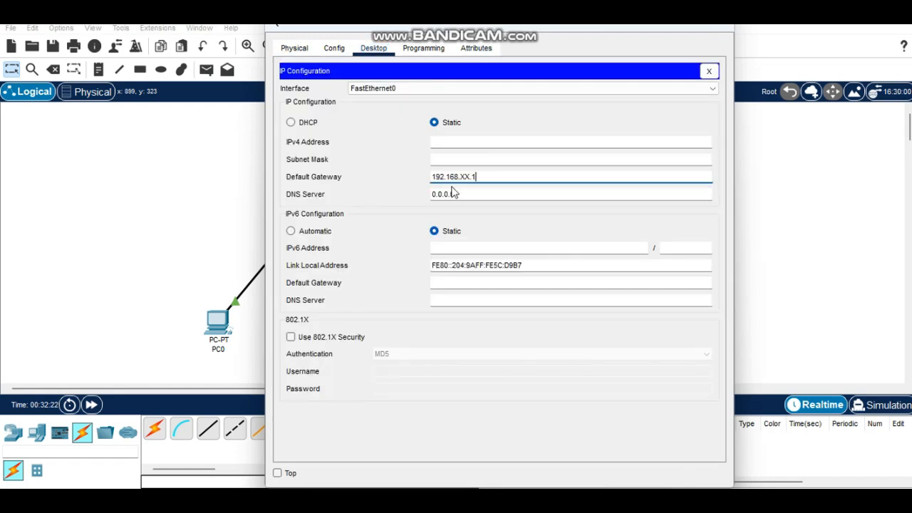
left_click(468, 177)
key("BackSpace")
key("BackSpace")
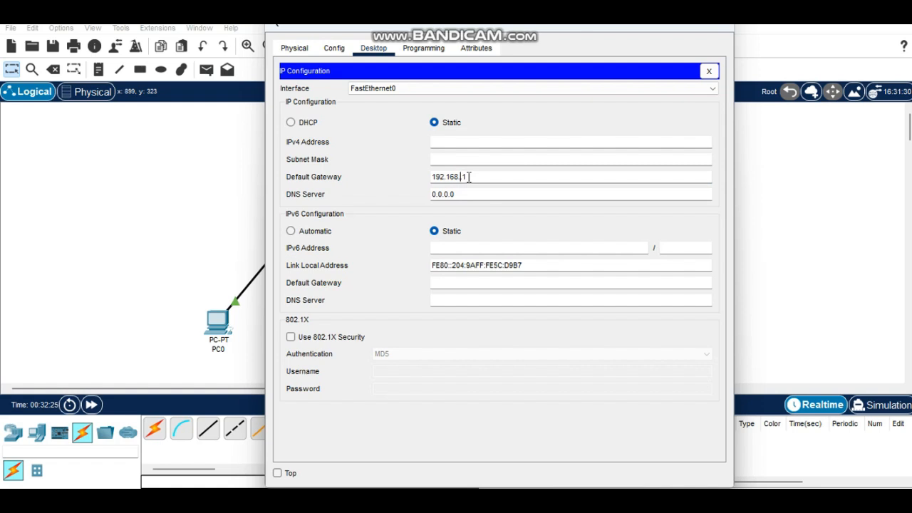
type("64")
Set PC3's subnet mask to 255.255.255.0 and its IPv4 address to 192.168.164.11, and close its window
left_click(460, 160)
type("255.255.255")
type(".0")
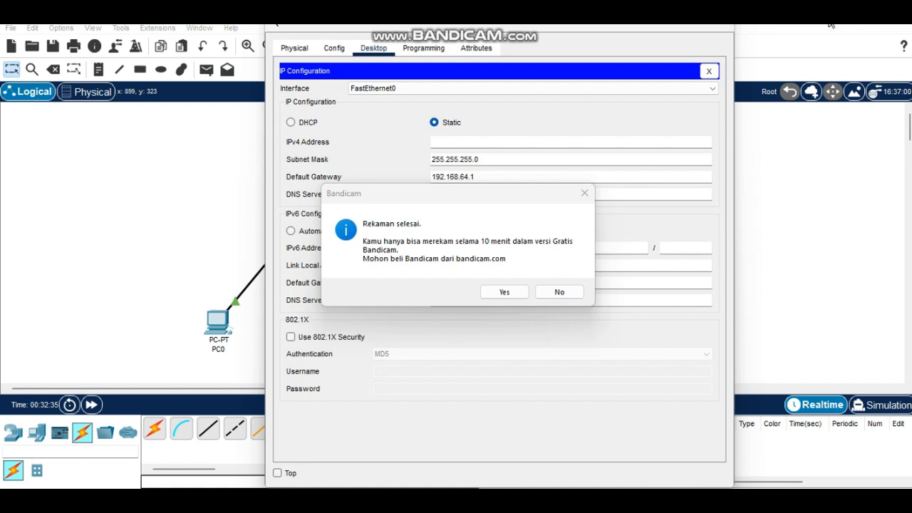
left_click(564, 287)
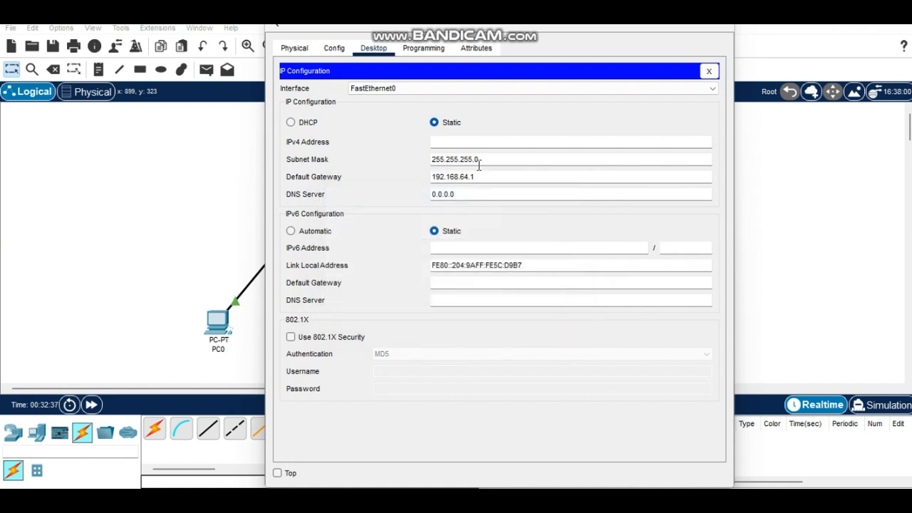
left_click(460, 142)
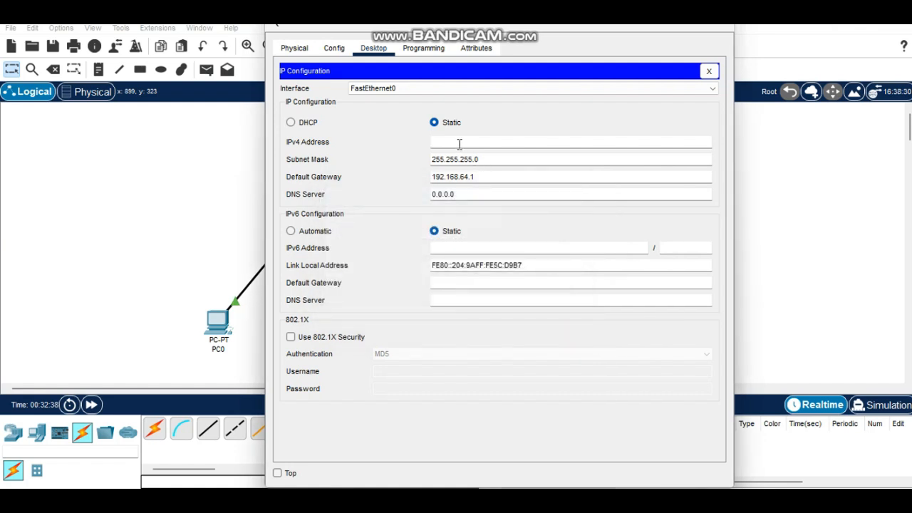
type("192.168.164.11")
left_click(728, 28)
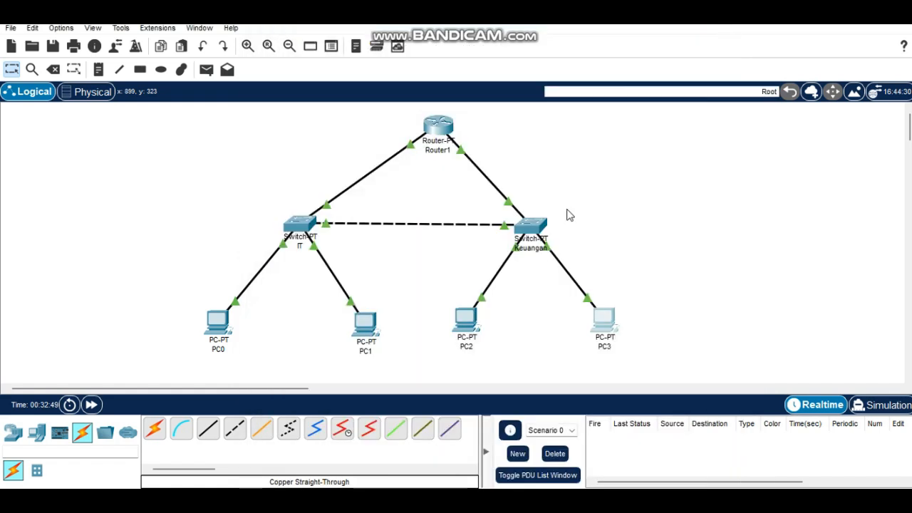
Change PC2's IPv4 address to 192.168.64.10 in its IP configuration and close its window
left_click(365, 322)
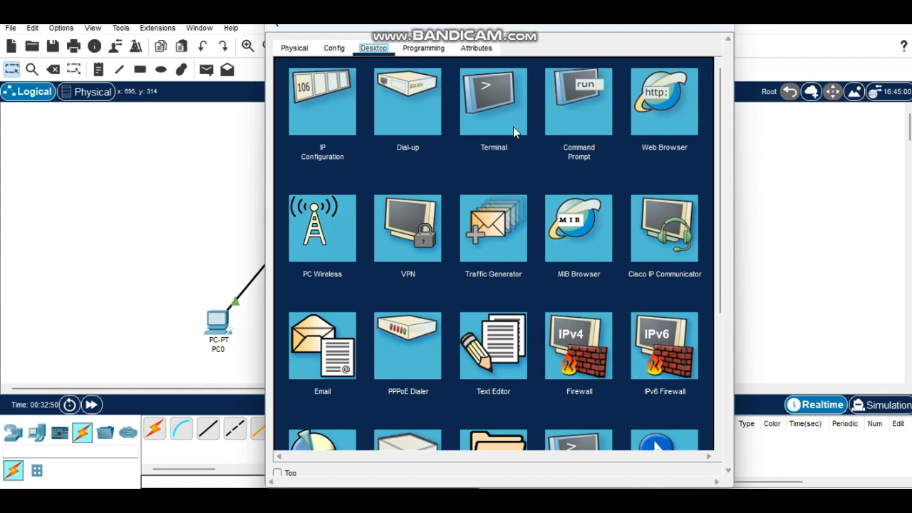
left_click(322, 99)
type("0")
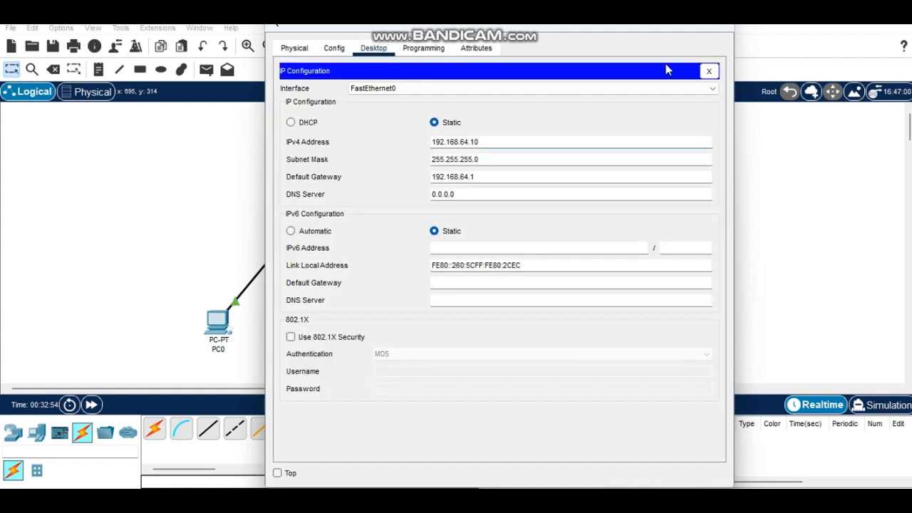
left_click(721, 31)
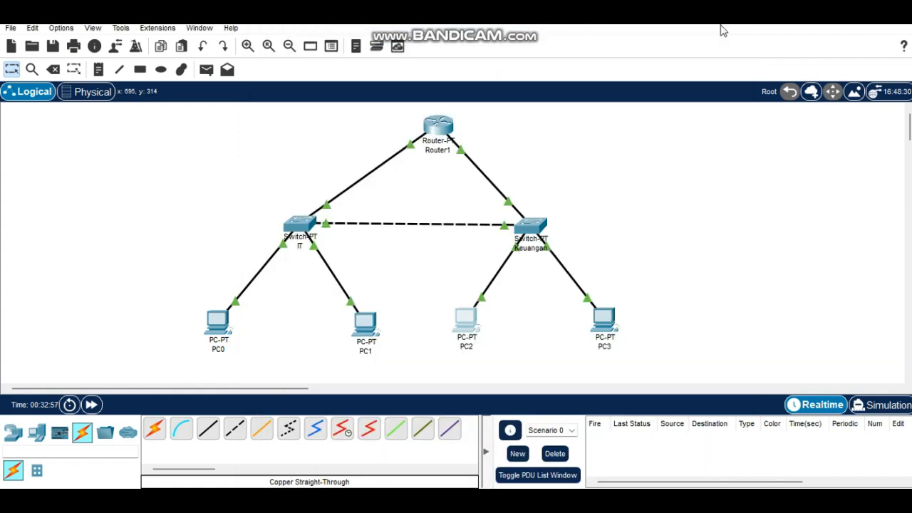
In Router1's command line, add an access-list 100 rule denying IP from 192.168.7.0 0.0.0.255 to 192.168.64.0 0.0.0.255
left_click(447, 126)
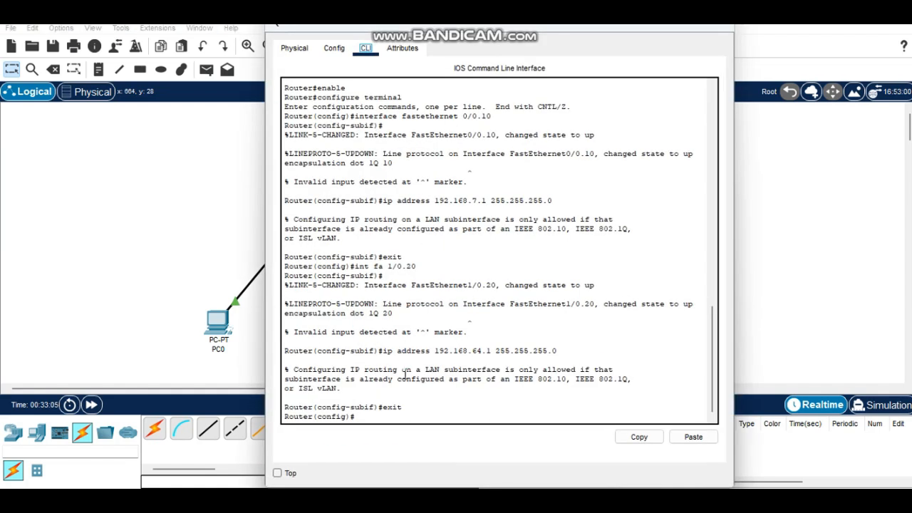
left_click(368, 417)
type("access-list 100 deny ip")
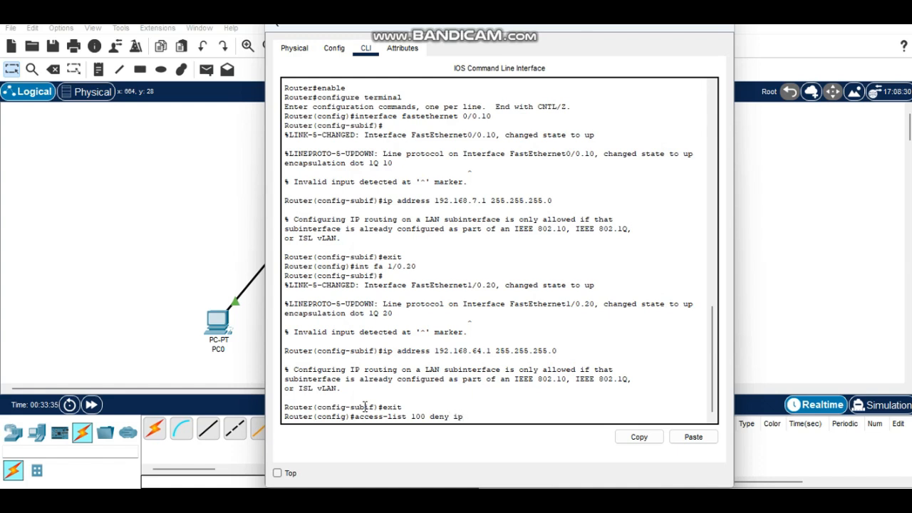
type(" 192.168")
type(".7.0 0.0.0.255 1")
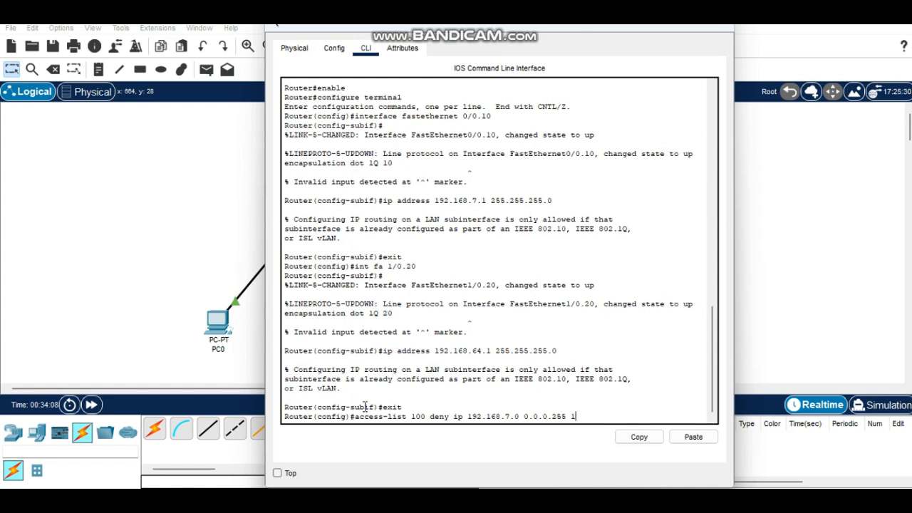
type("92.1")
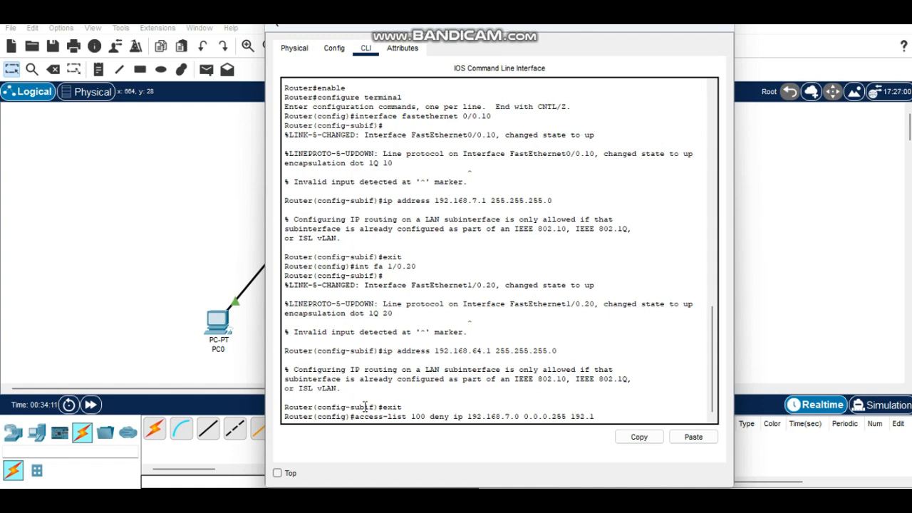
type("68.")
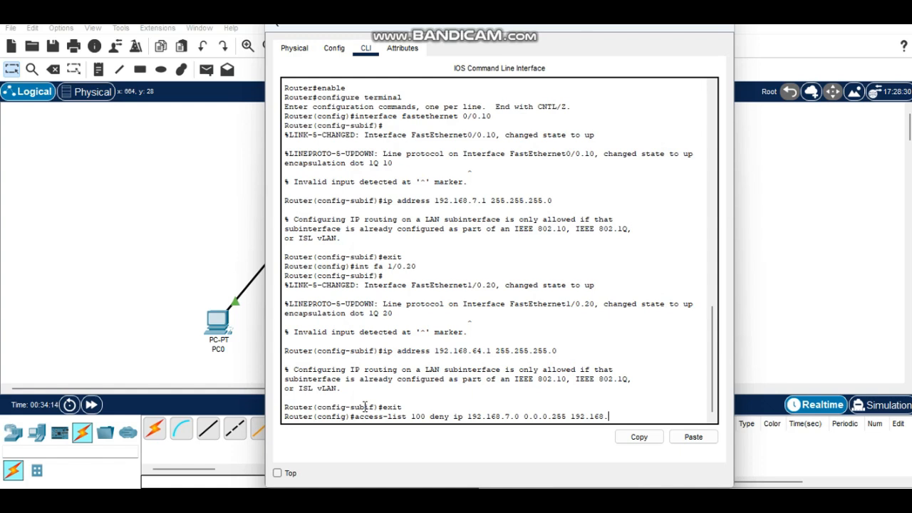
type("64.0 0.0.0.255")
key("Return")
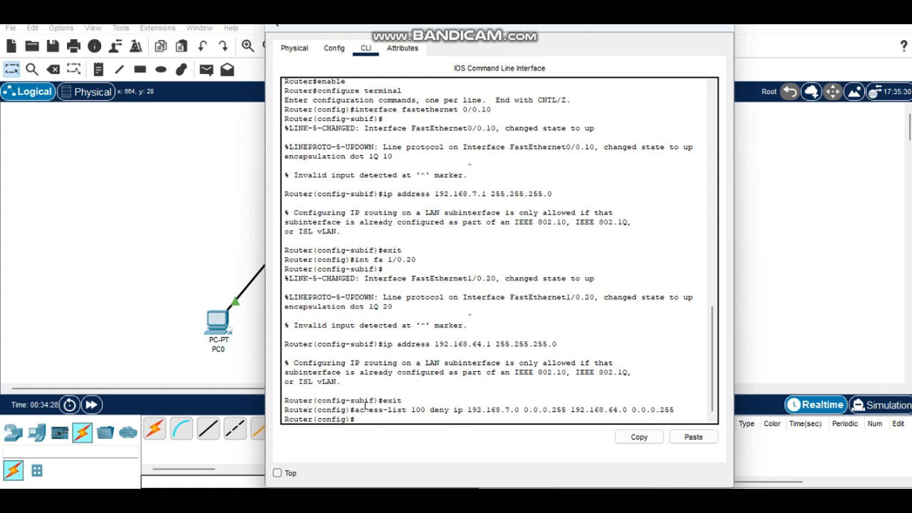
Add an access-list 100 rule denying IP from 192.168.64.0 0.0.0.255 to 192.168.7.0 0.0.0.255
type("access-list 100 deny ip 192.")
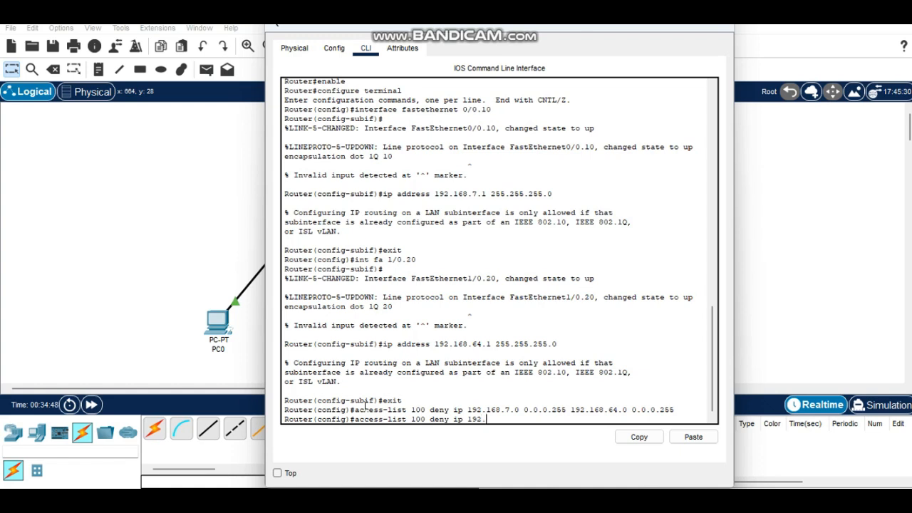
type("168.64.0 0.0.0.255 192.")
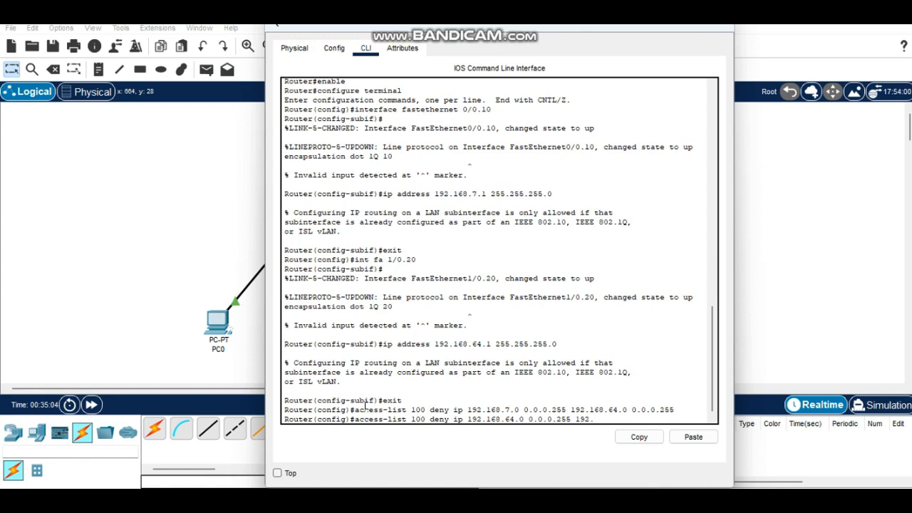
type("168.7.0 0.0.0.255")
key("Return")
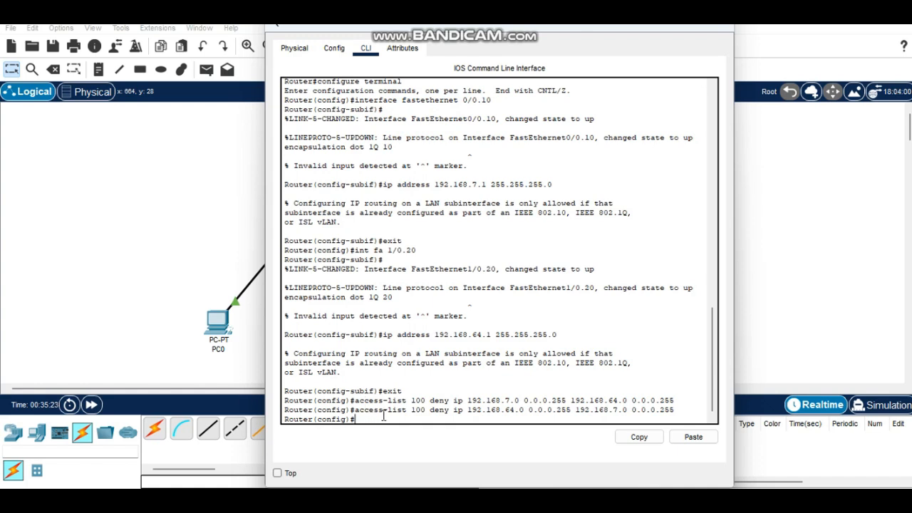
Add an access-list 100 rule that permits IP from any source to any destination
type("access-list 100 pwermi")
key("BackSpace")
key("BackSpace")
key("BackSpace")
key("BackSpace")
key("BackSpace")
type("ermit")
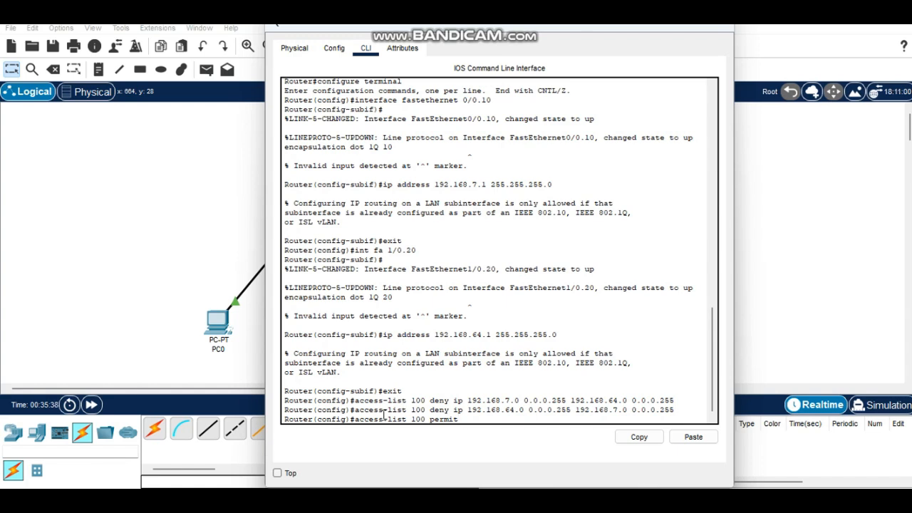
type(" ip ")
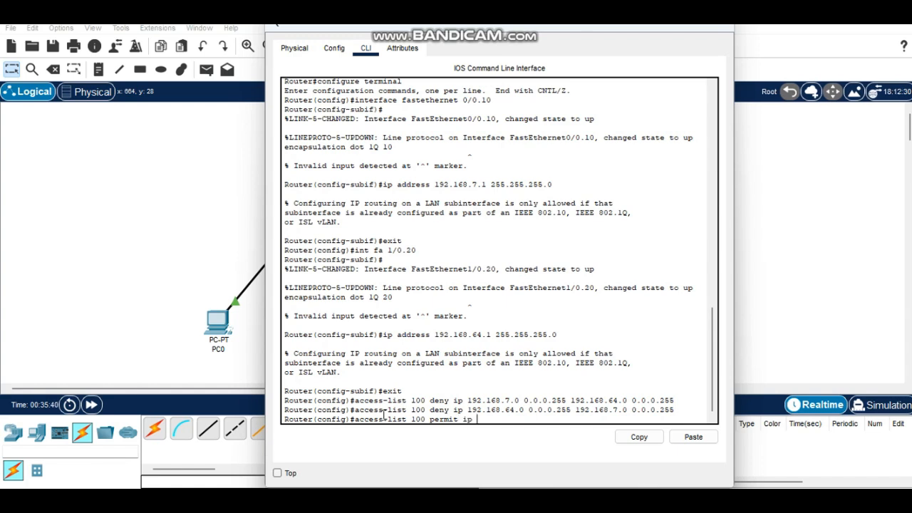
type("any any")
key("Return")
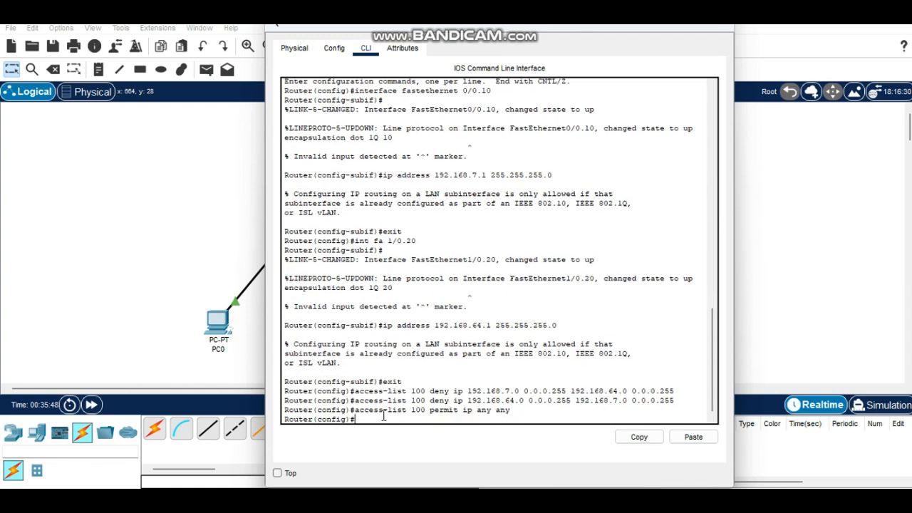
Apply access group 100 inbound on router subinterface FastEthernet 0/0.10 and exit the subinterface configuration
type("interface fastethernet")
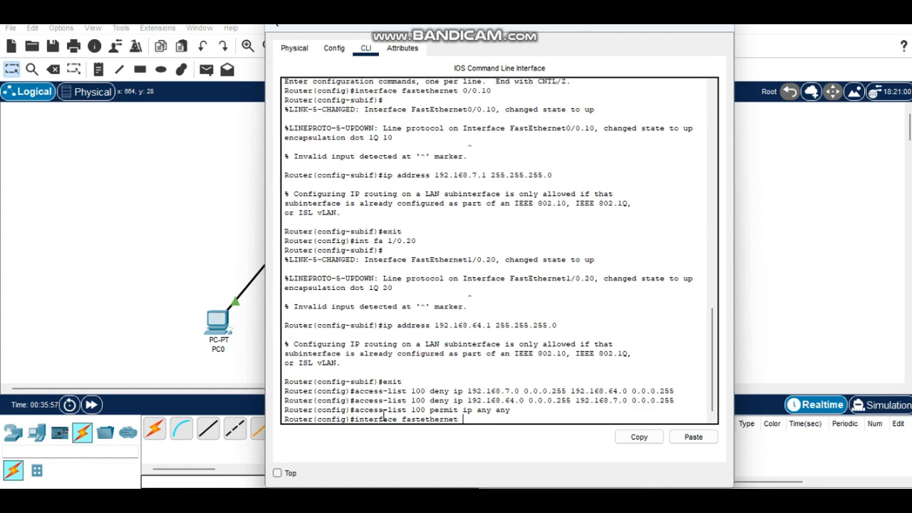
type(" 0/0.10")
key("Return")
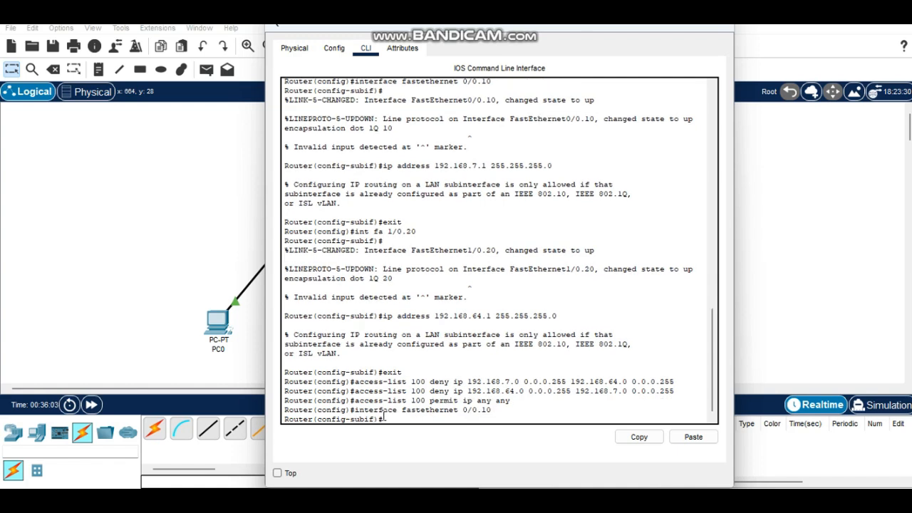
type("ip access-group")
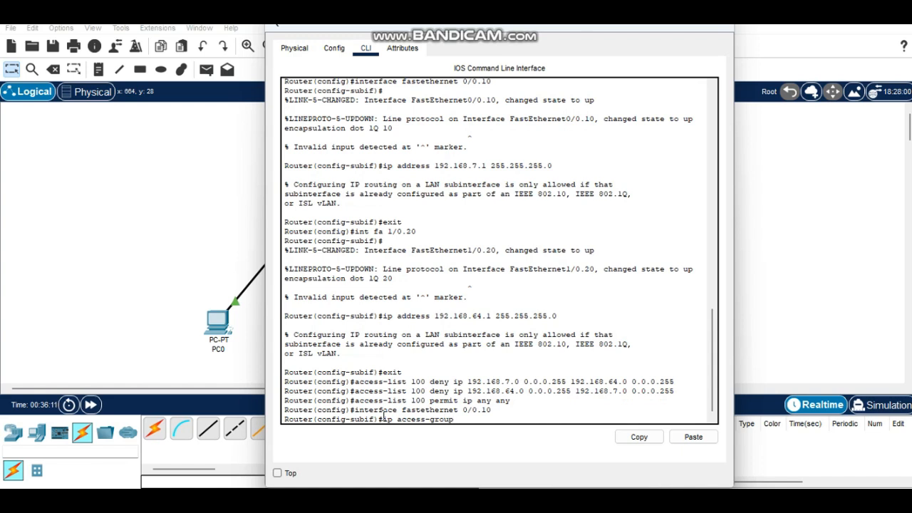
type(" 100")
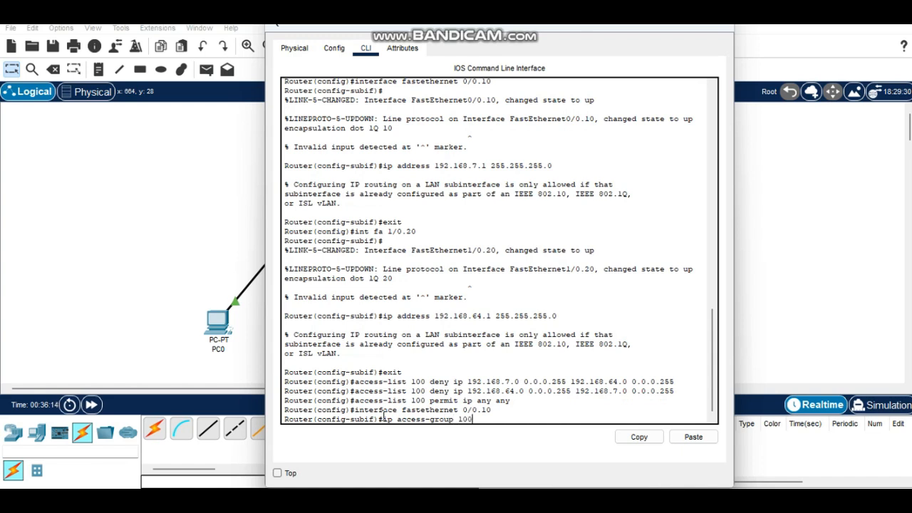
type(" in")
key("Return")
type("exit")
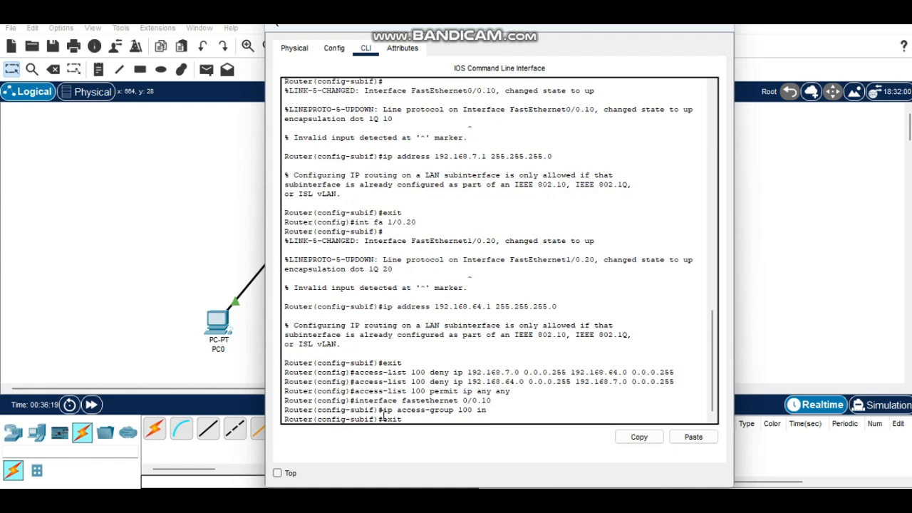
key("Return")
Apply access group 100 inbound on subinterface FastEthernet 1/0.20, exit its configuration and close the router window
type("inte")
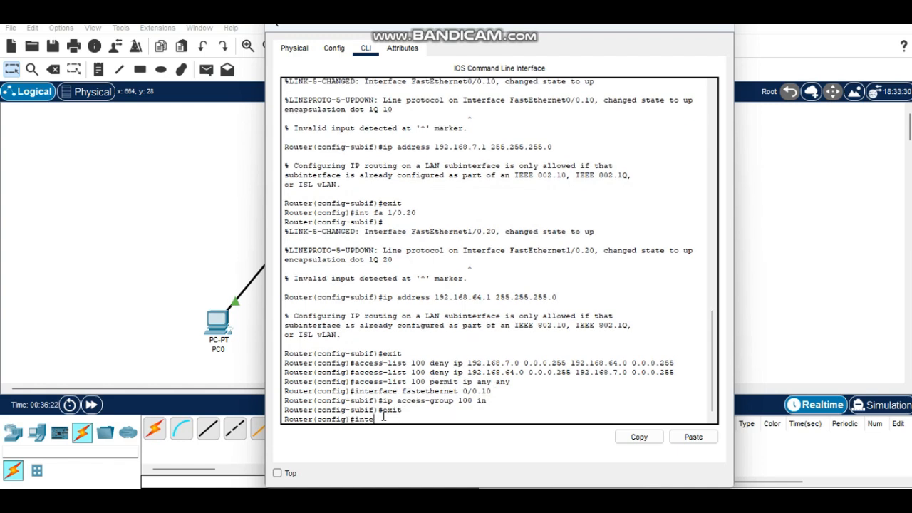
type("rface fastethernet 1/0.20")
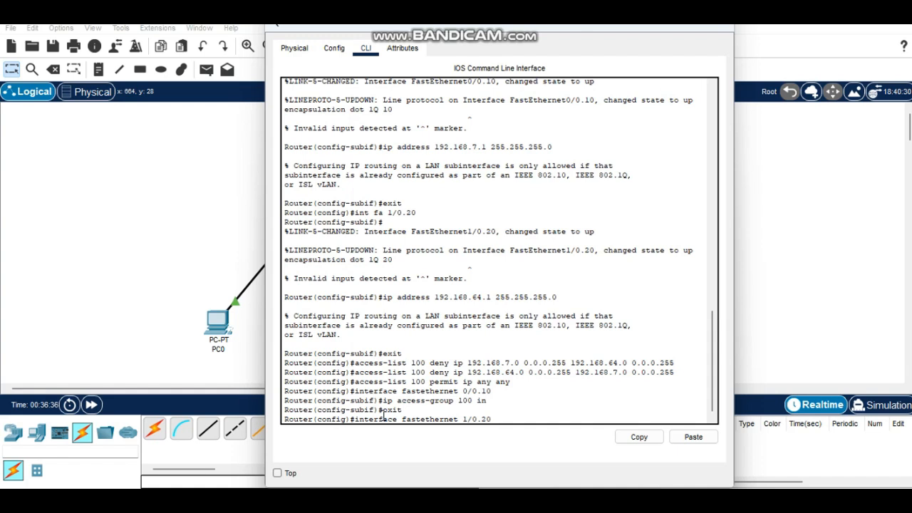
key("Return")
type("ip acce")
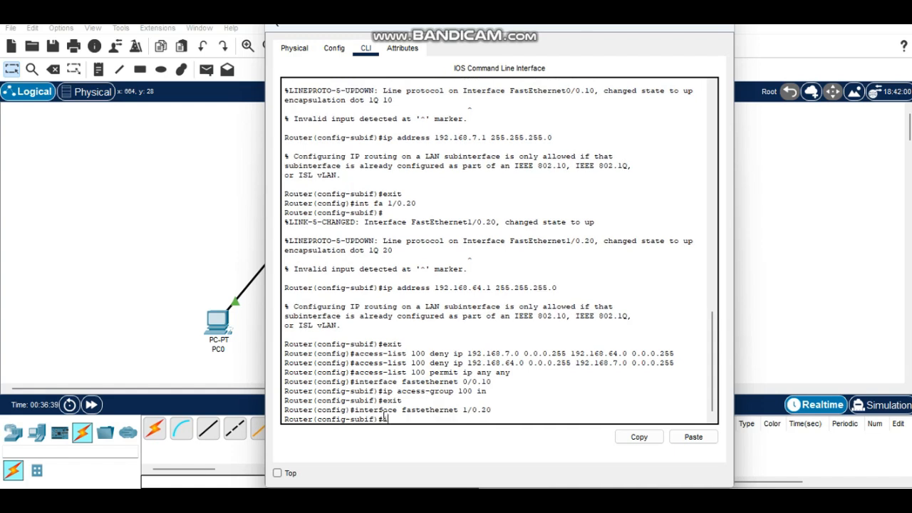
type("ss-group 100 in")
key("Return")
type("exit")
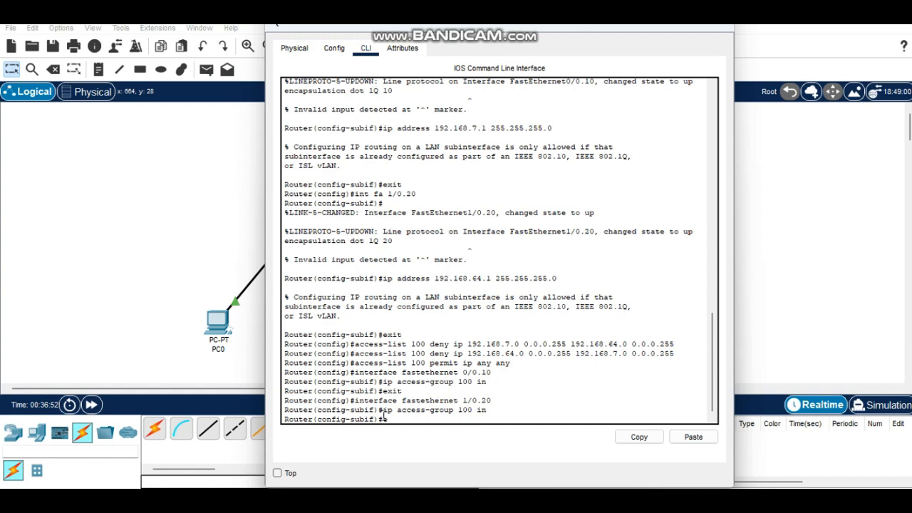
key("Return")
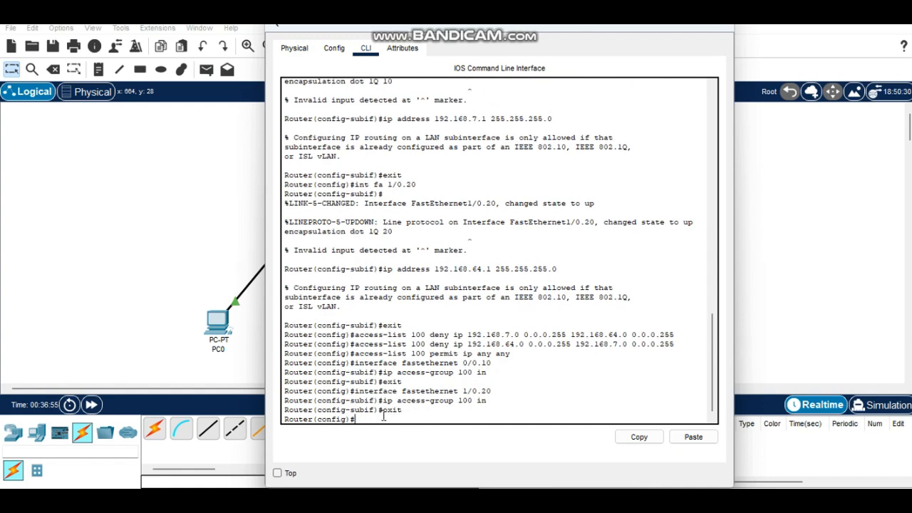
left_click(728, 35)
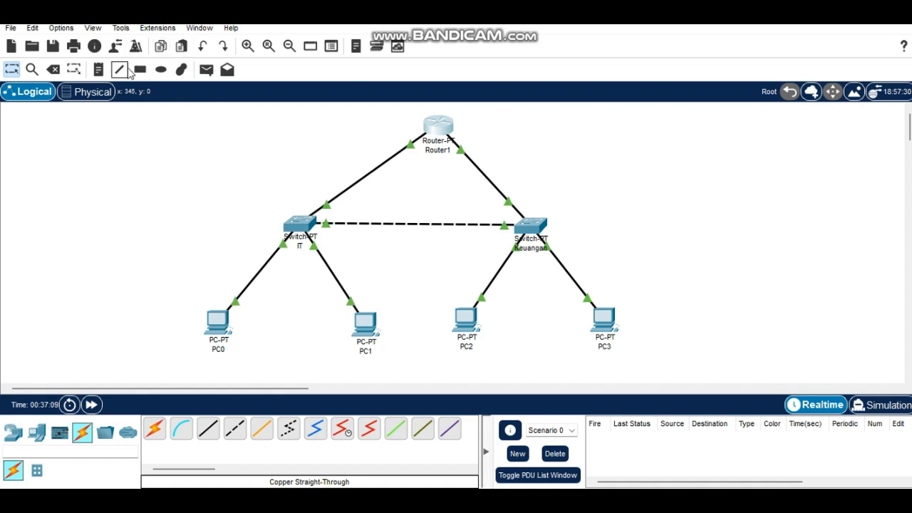
Send a simple test PDU from PC0 to PC1 and another from PC1 to PC2
left_click(206, 70)
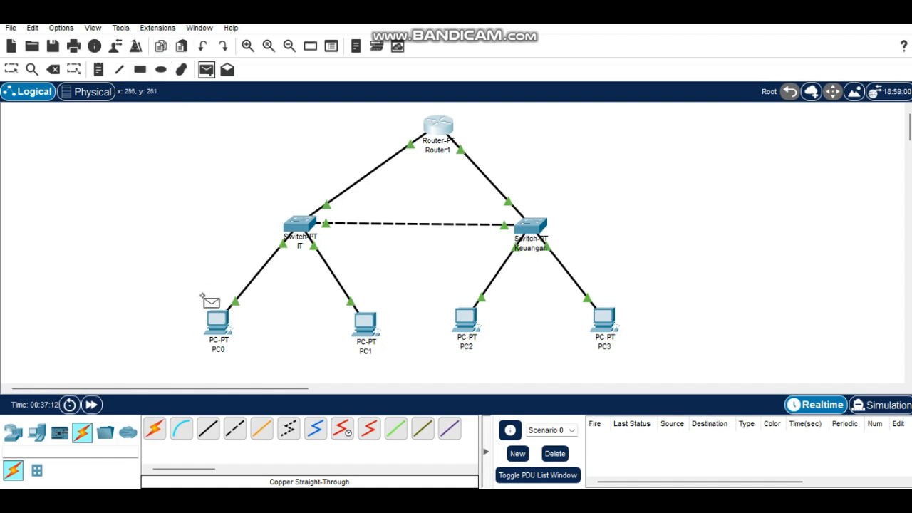
left_click(216, 319)
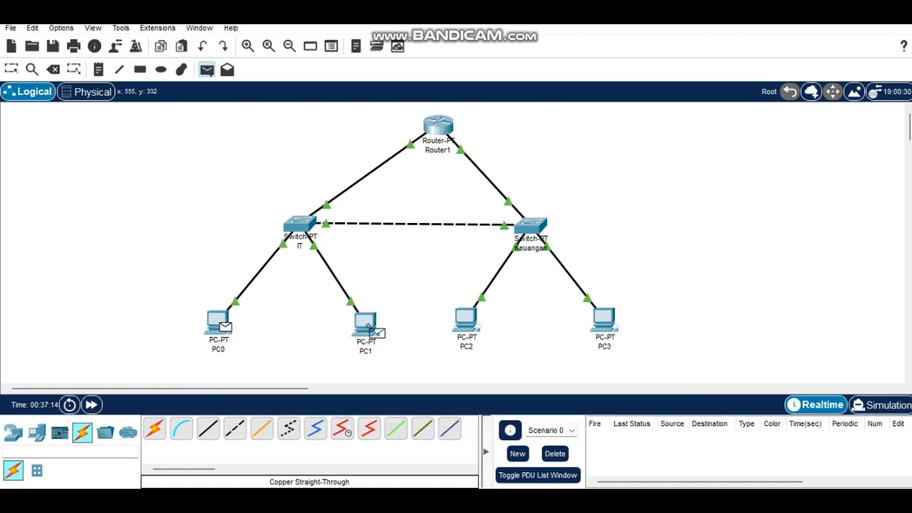
left_click(367, 324)
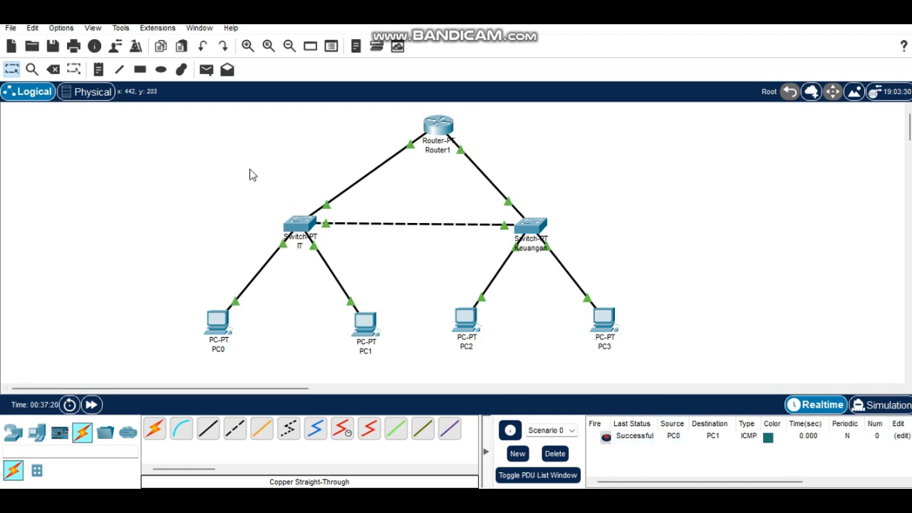
left_click(206, 70)
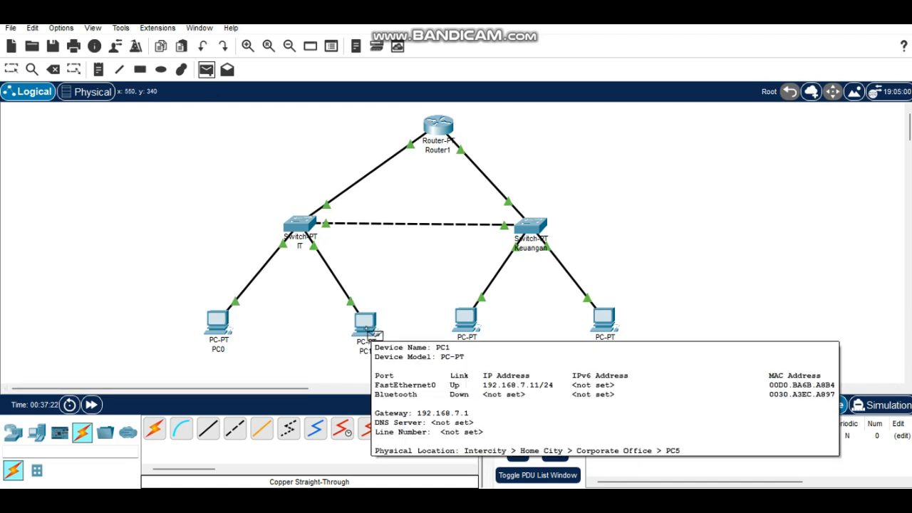
left_click(474, 325)
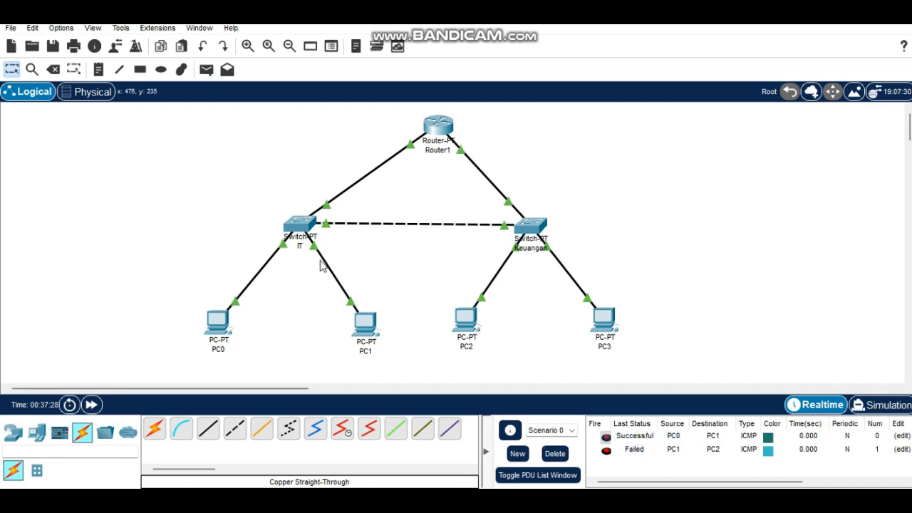
Send simple test PDUs from PC2 to PC3 and from PC0 to PC3, and check the PDU results list
left_click(206, 69)
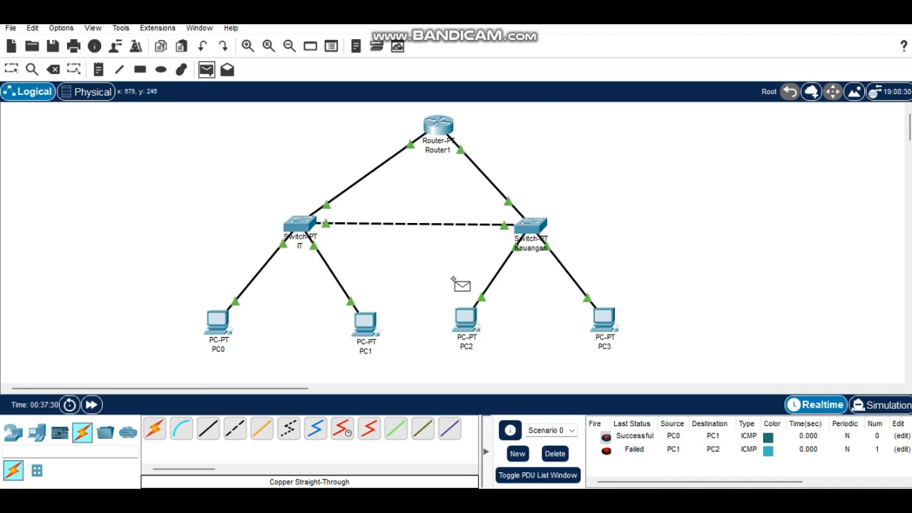
left_click(469, 321)
left_click(607, 323)
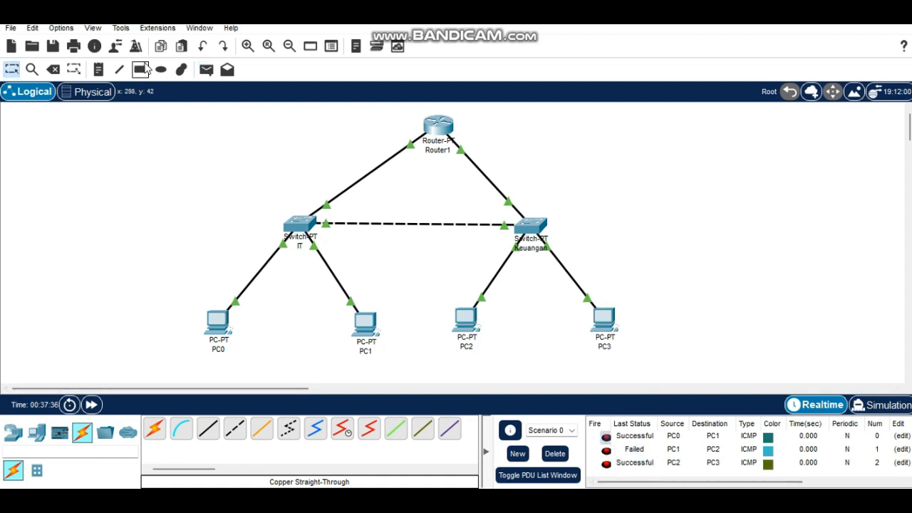
left_click(206, 69)
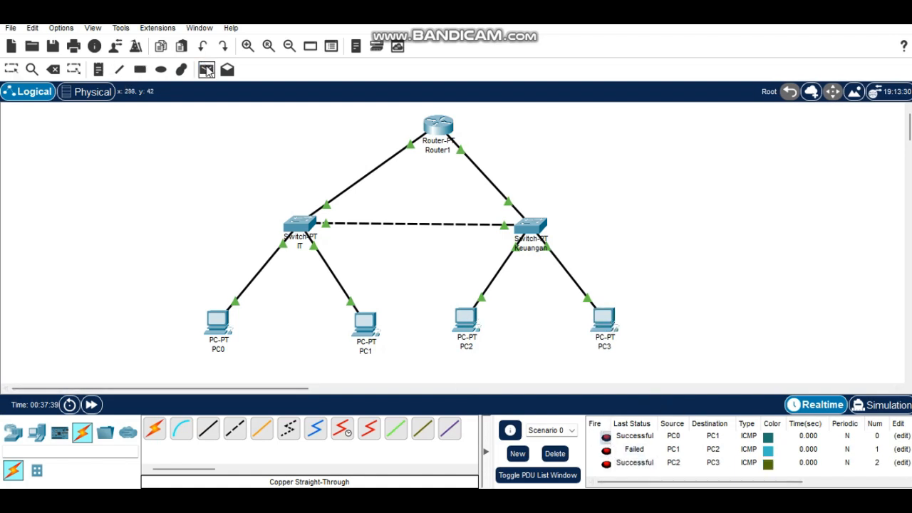
left_click(222, 319)
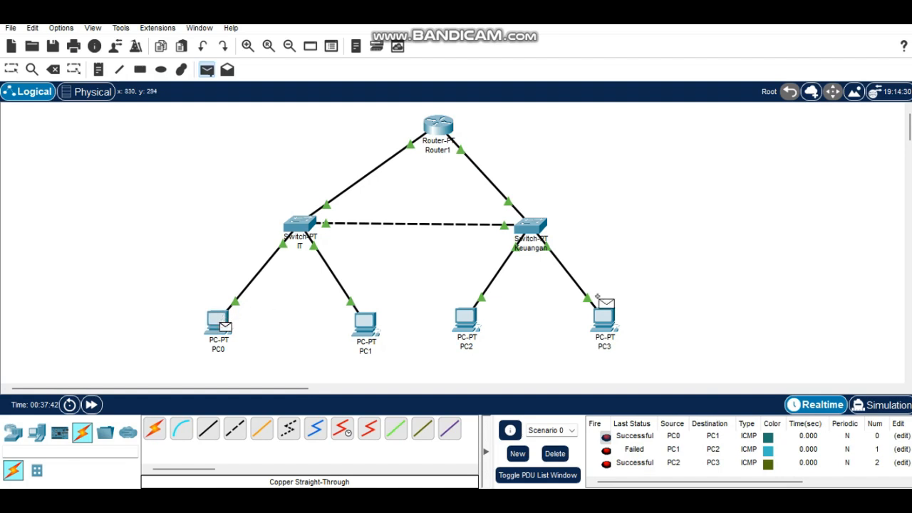
left_click(605, 318)
scroll(629, 453, "down", 1)
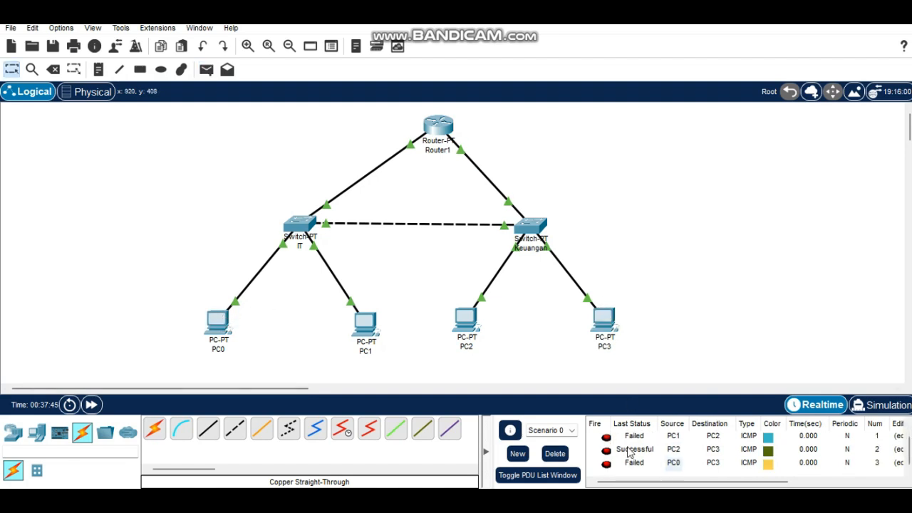
scroll(630, 449, "up", 1)
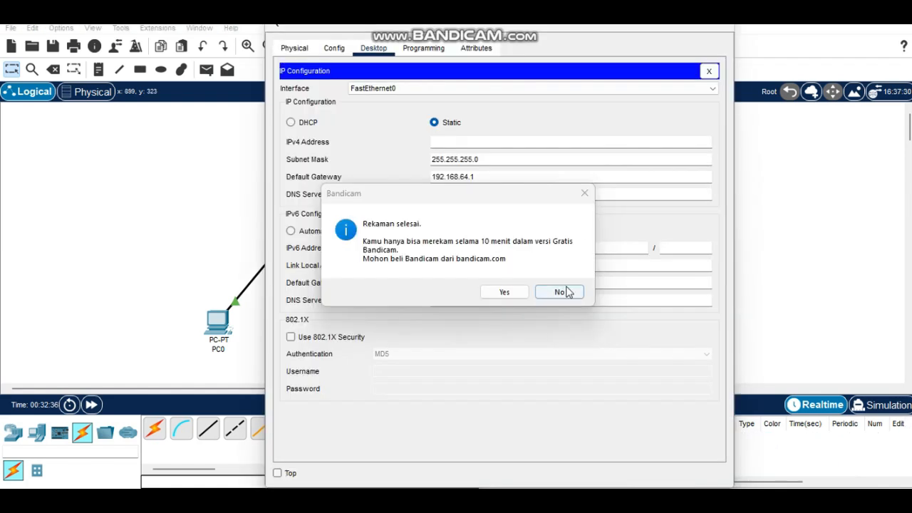
Dismiss the recorder notice, set PC3's IPv4 address to 192.168.64.11 and close its window
left_click(564, 291)
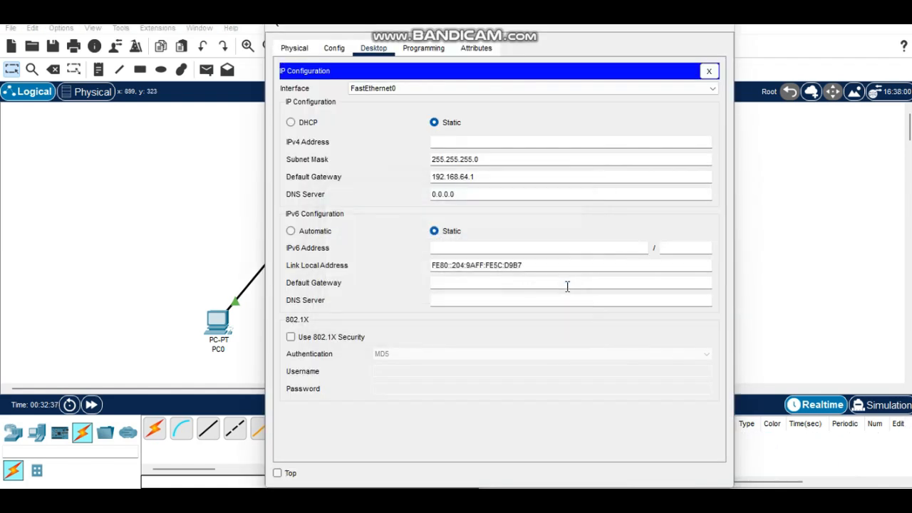
left_click(459, 143)
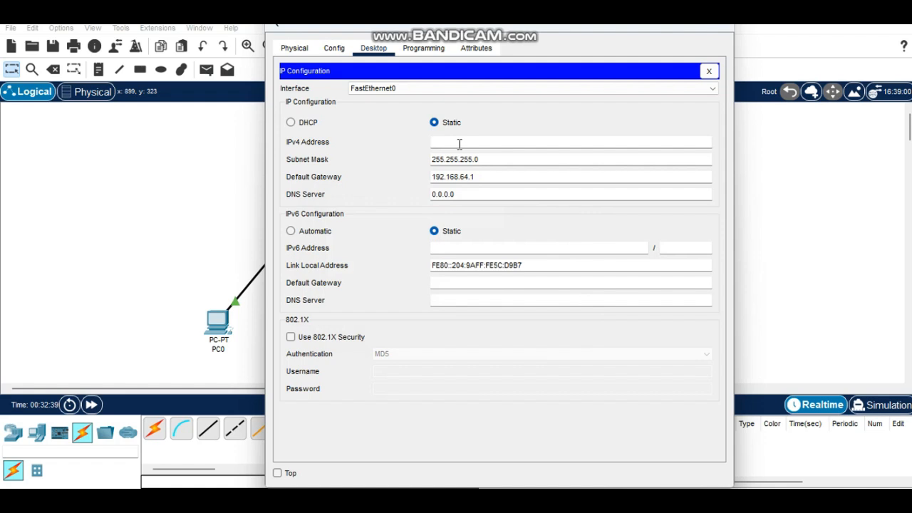
type("192.168.XX.1")
left_click(470, 143)
key("BackSpace")
key("BackSpace")
type("64")
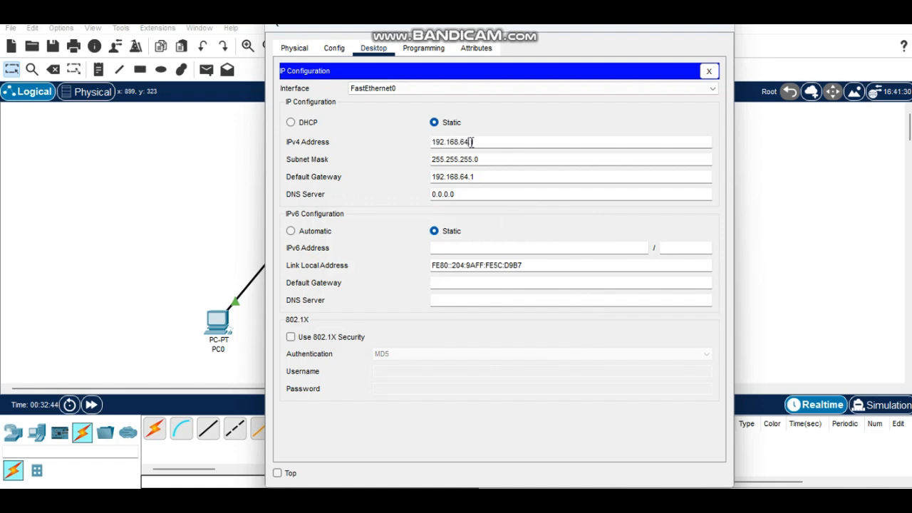
left_click(515, 142)
type("1")
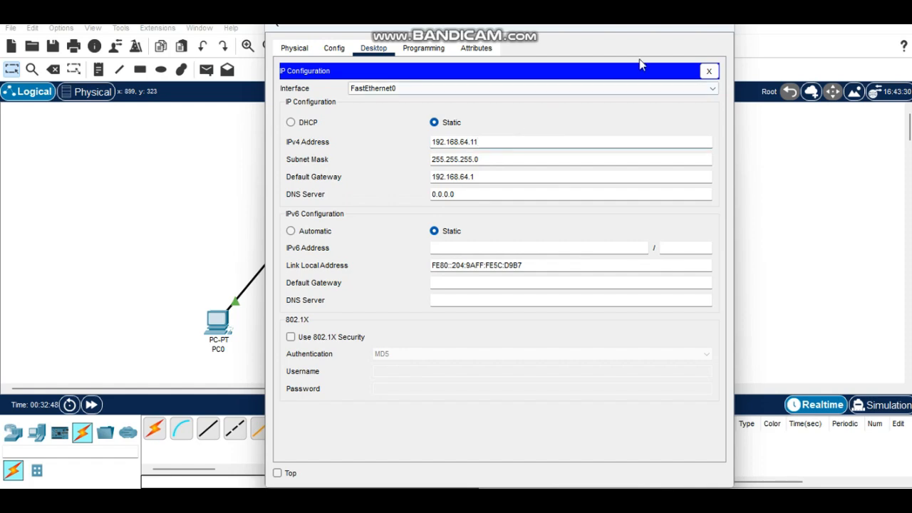
left_click(728, 30)
Set PC2's IPv4 address to 192.168.64.10 in its IP configuration and close its window
left_click(466, 315)
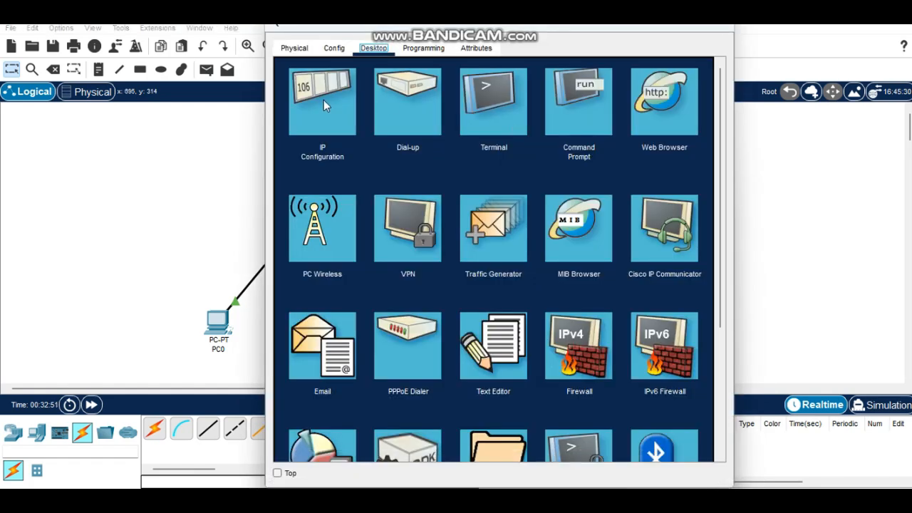
left_click(324, 104)
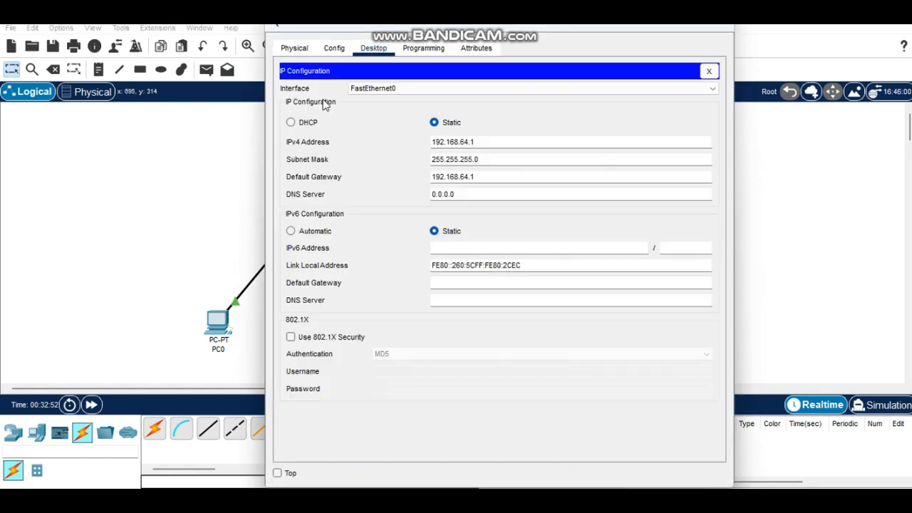
left_click(479, 142)
type("0")
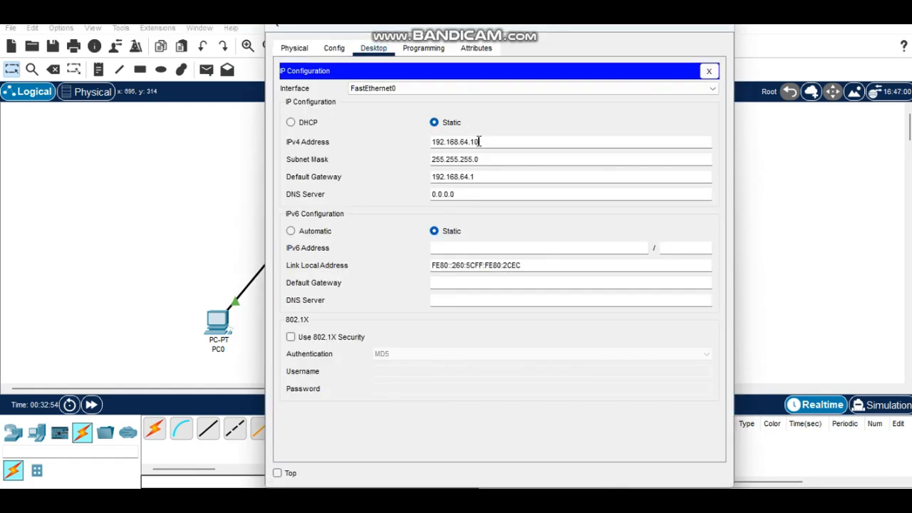
left_click(722, 30)
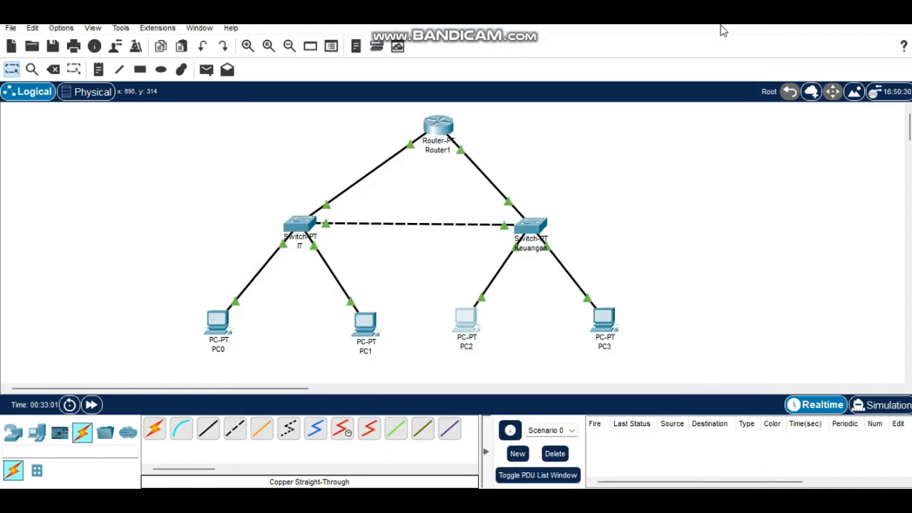
In Router1's command line, add an access-list 100 rule denying IP from 192.168.7.0 0.0.0.255 to 192.168.64.0 0.0.0.255
left_click(446, 121)
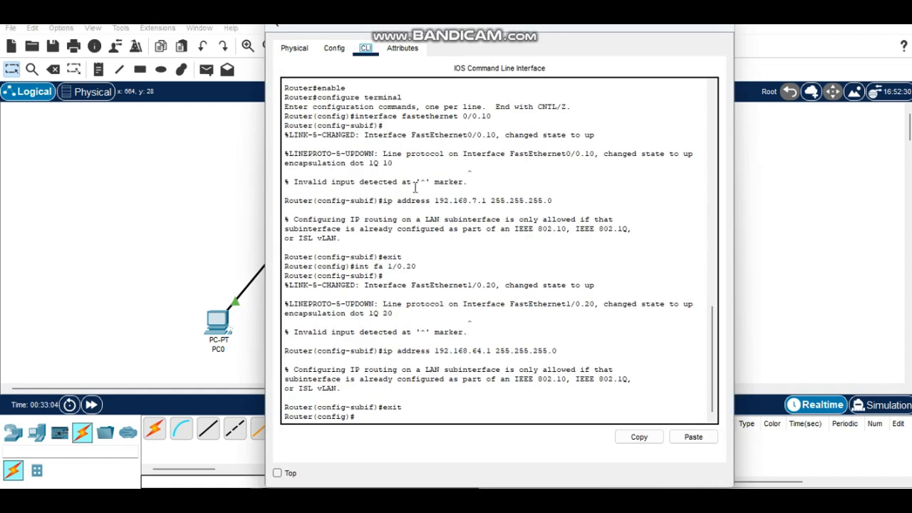
left_click(369, 415)
type("access-list")
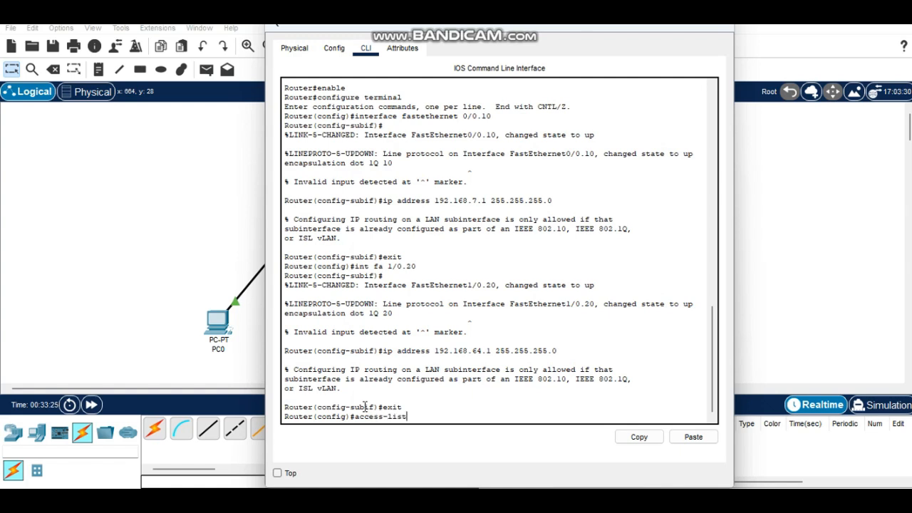
type(" 100 deny ip 192.168")
type(".7.0")
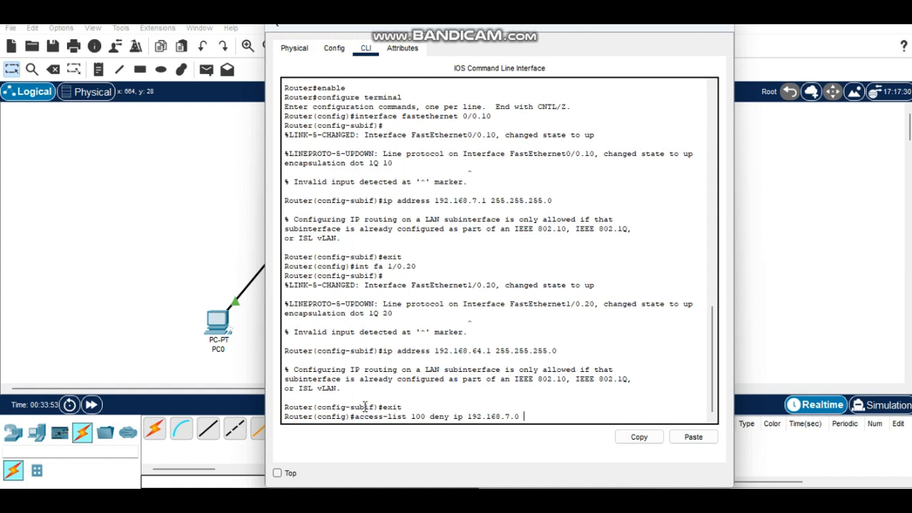
type(" 0.0.0.255 192.168.64.")
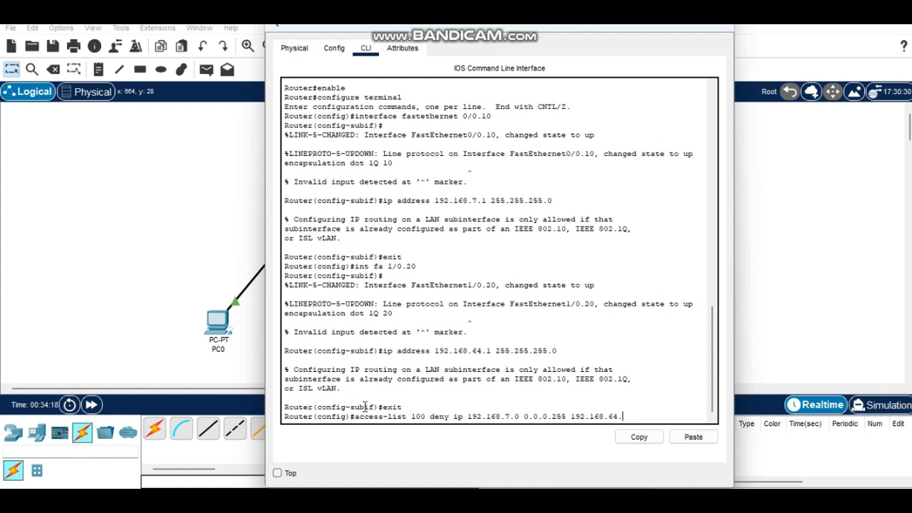
type("0 0.0.0.255")
key("Return")
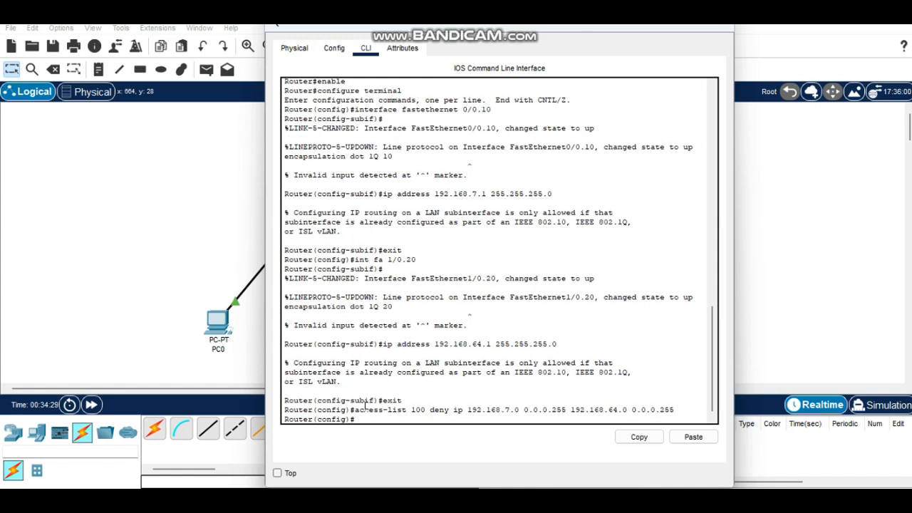
Add an access-list 100 rule denying IP from 192.168.64.0 0.0.0.255 to 192.168.7.0 0.0.0.255
type("access-list 100 dny")
key("BackSpace")
key("BackSpace")
type("eny ip")
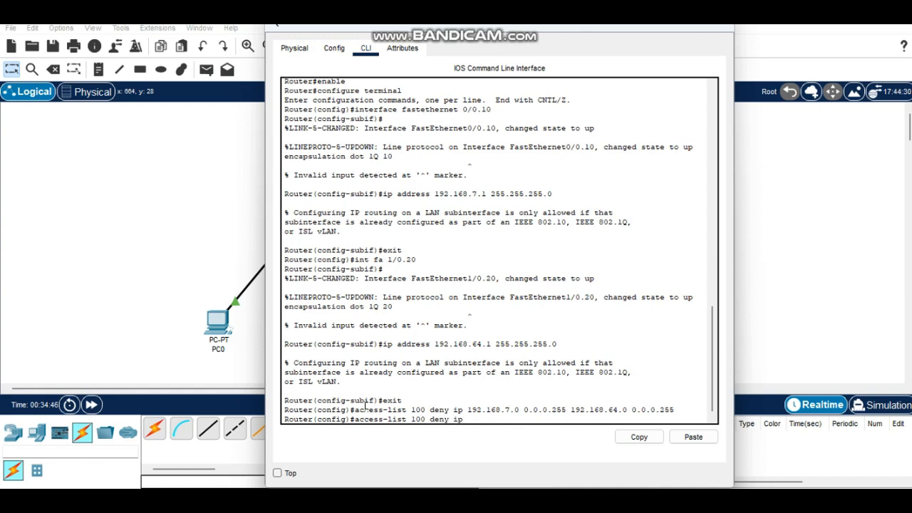
type(" 192.168.64.0 0.0.0.255")
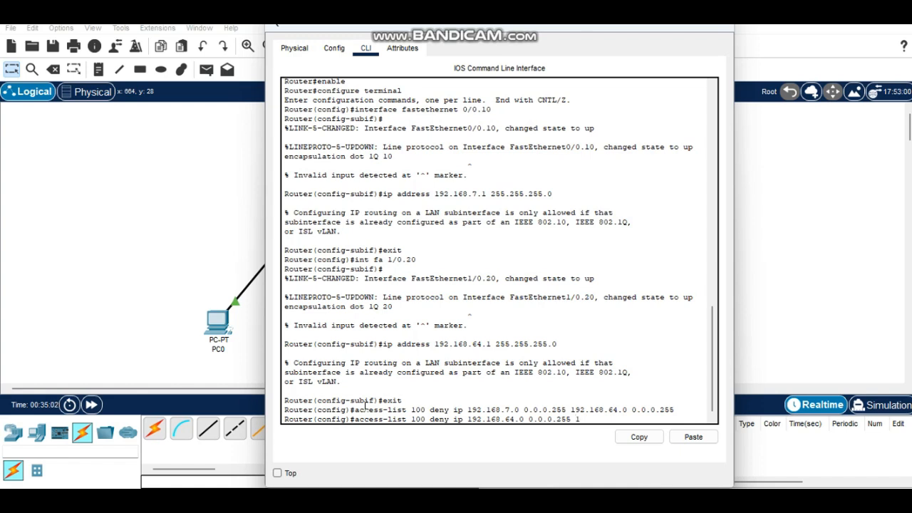
type(" 192.168.")
type("7.")
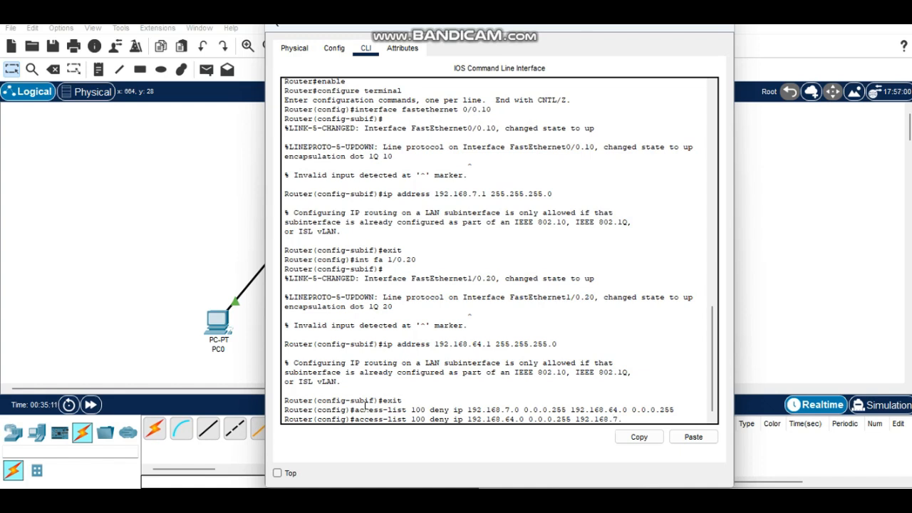
type("0 0.0.0")
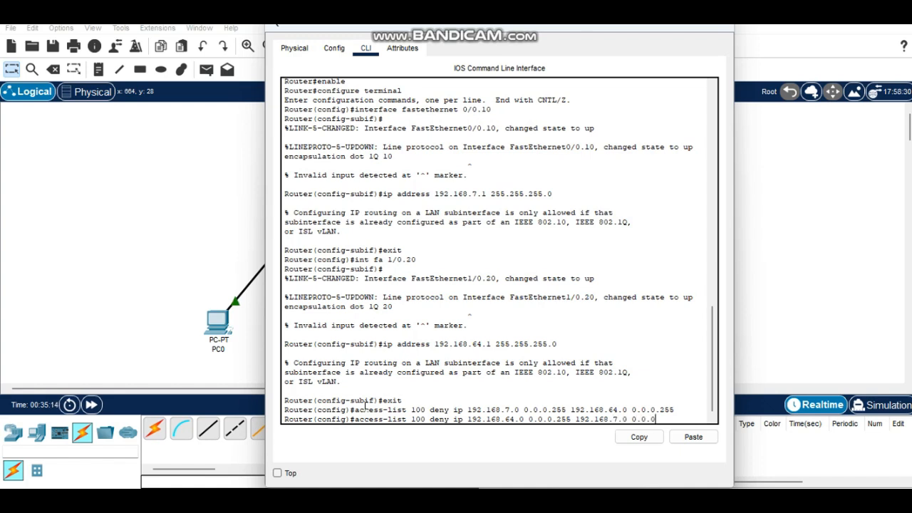
type(".255")
key("Return")
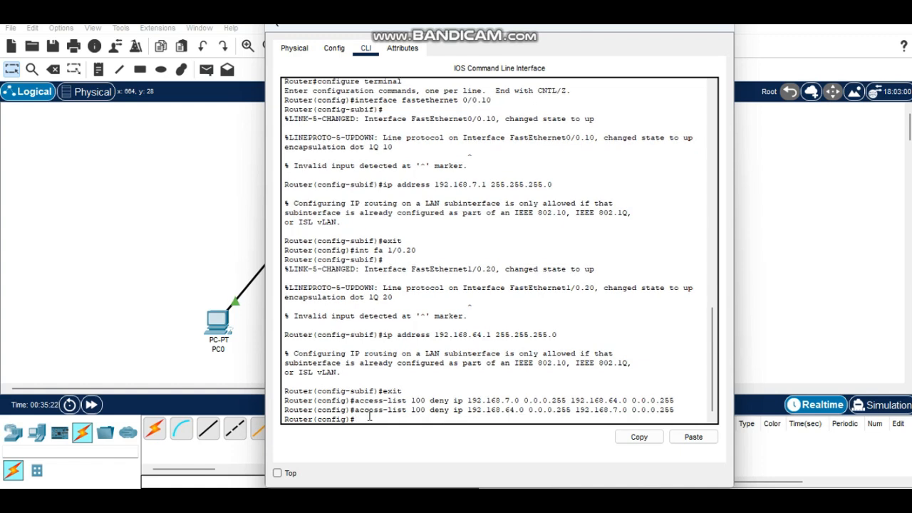
Add an access-list 100 rule that permits IP from any source to any destination
type("access-list 100 pwermiit")
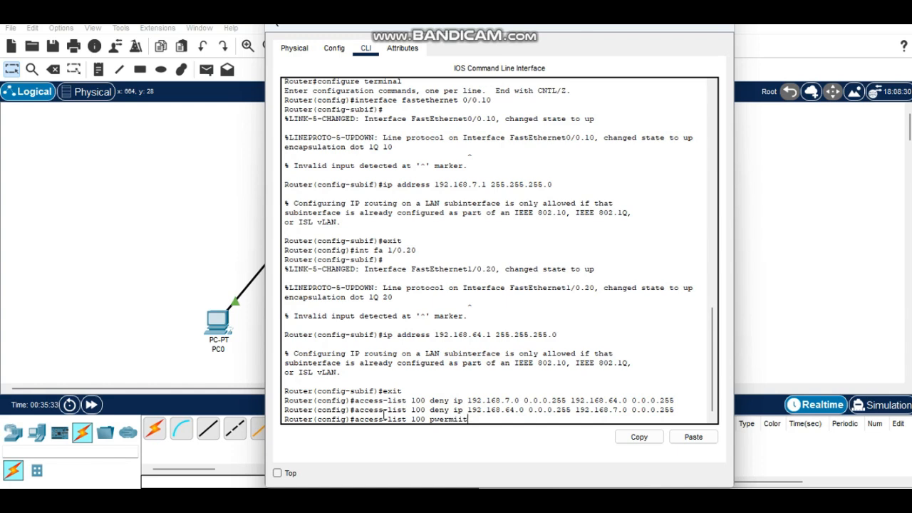
key("BackSpace")
key("BackSpace")
key("BackSpace")
key("BackSpace")
key("BackSpace")
key("BackSpace")
key("BackSpace")
type("ermit")
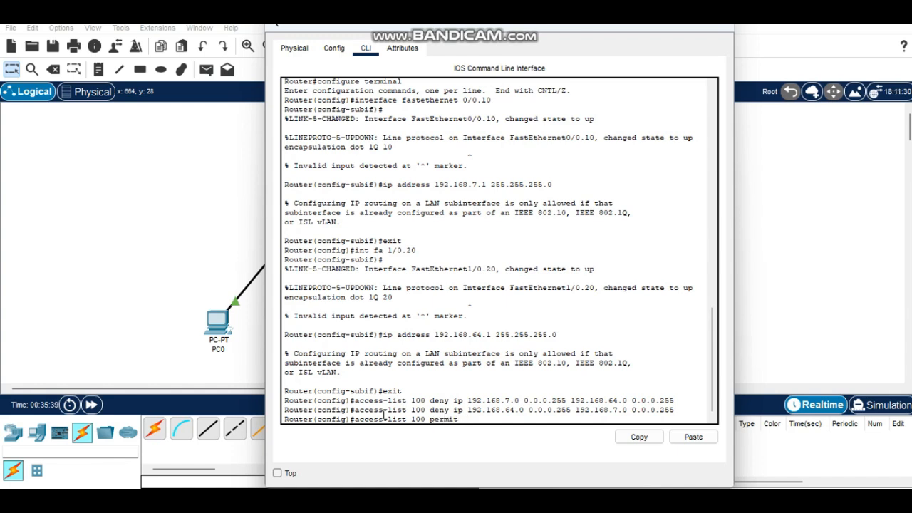
type(" ip any an")
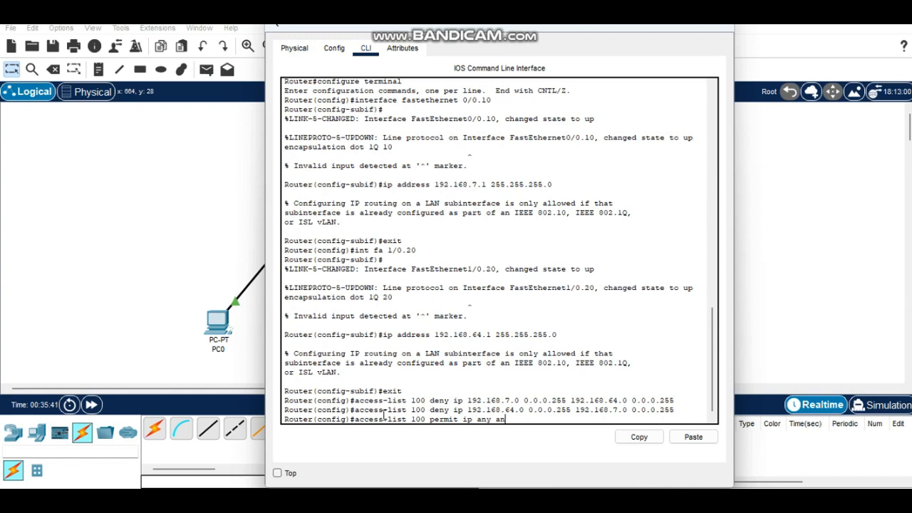
type("y")
key("Return")
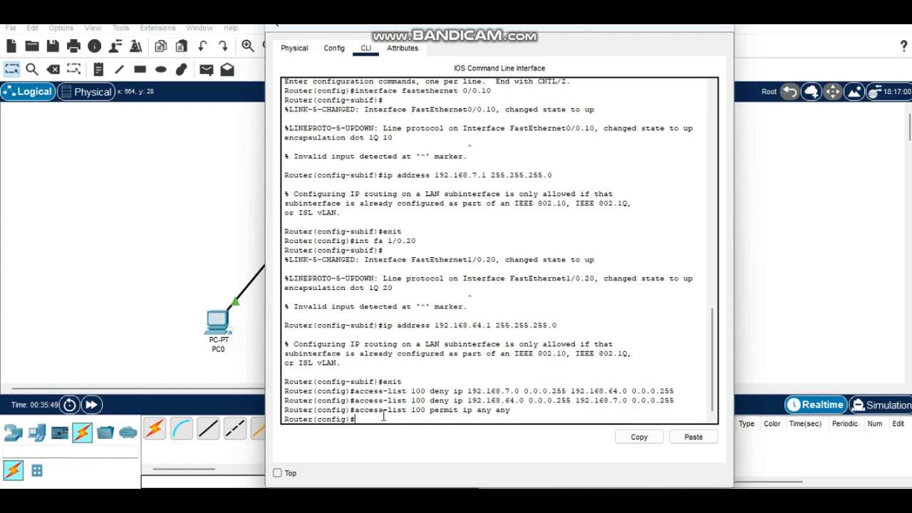
Apply access list 100 inbound on Router1's subinterface FastEthernet 0/0.10 with ip access-group, and leave the subinterface configuration
type("interface fastethernet")
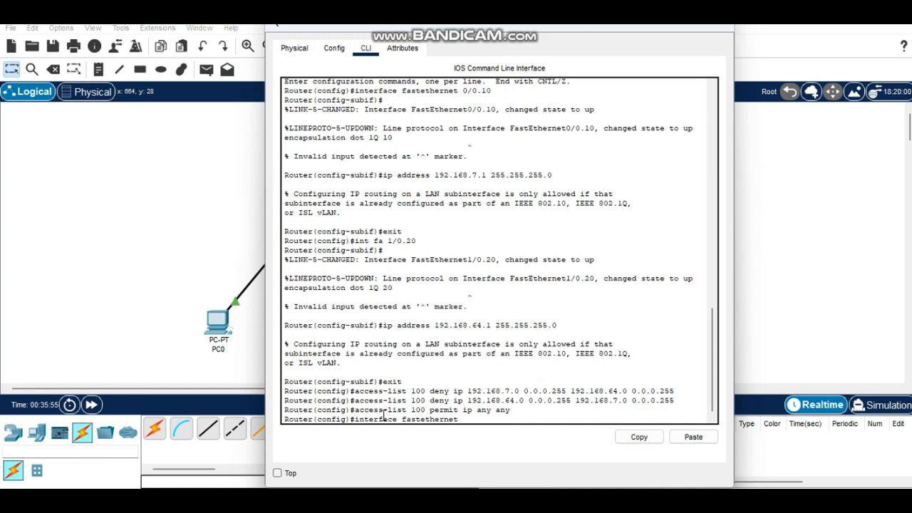
type(" 0/0.10")
key("Return")
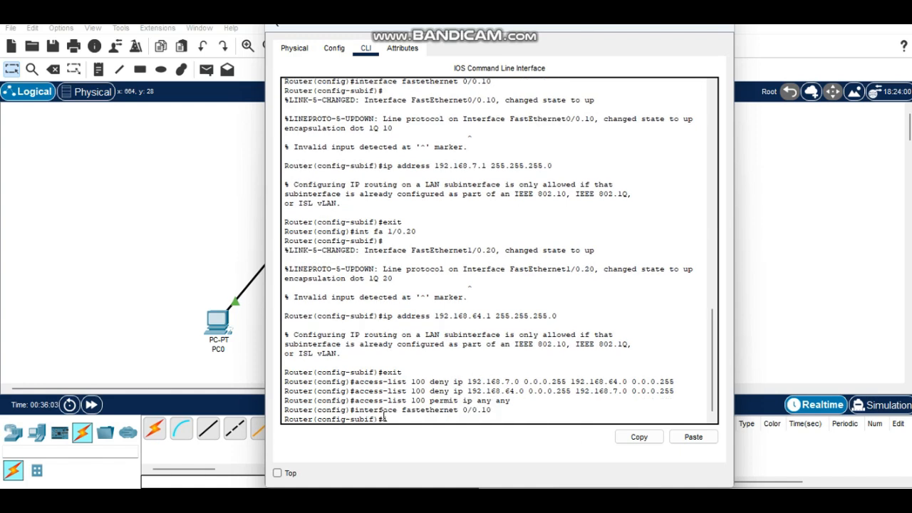
type("access-group 100 in")
key("Return")
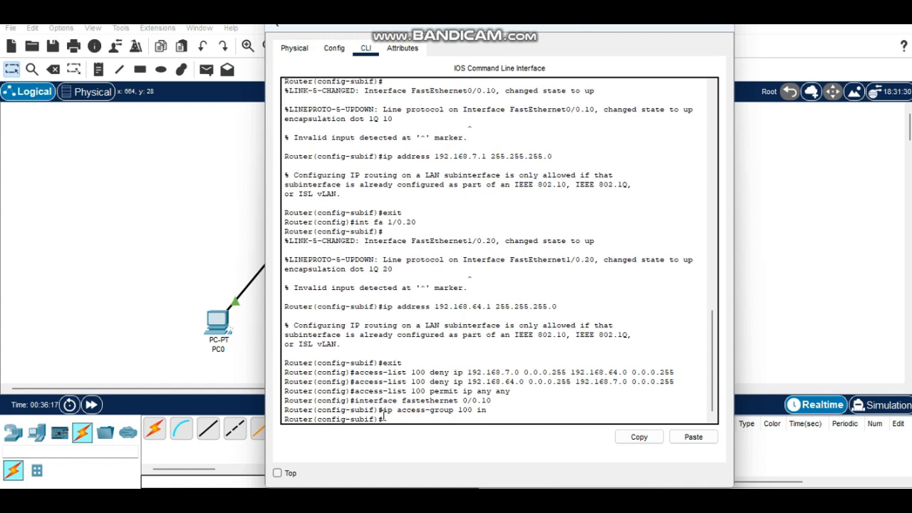
type("exit")
key("Return")
Apply access list 100 inbound on subinterface FastEthernet 1/0.20, leave its configuration and close Router1's window
type("interface")
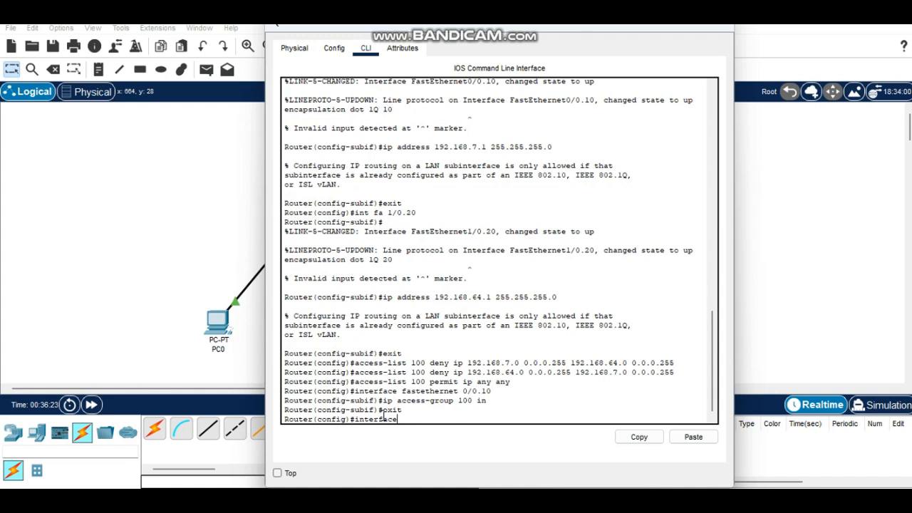
type(" fastethernet 1/0.20")
key("Return")
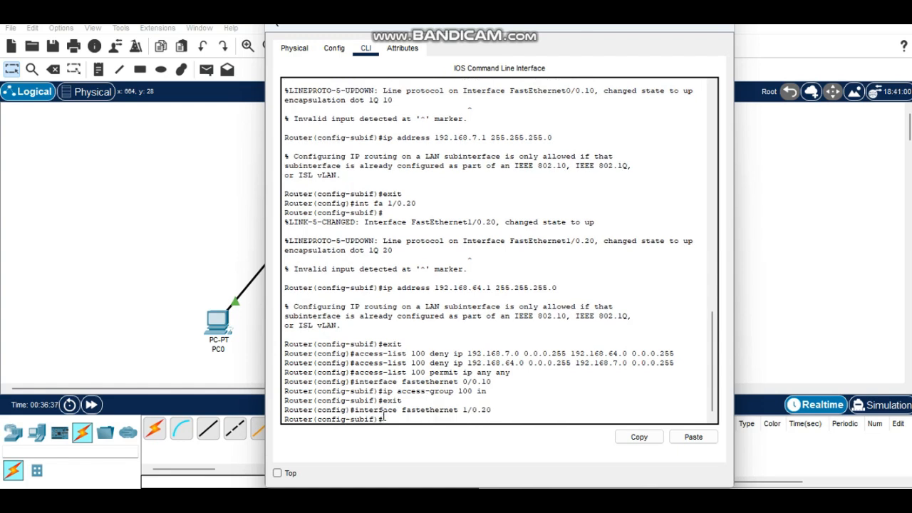
type("ip access-group 100 in")
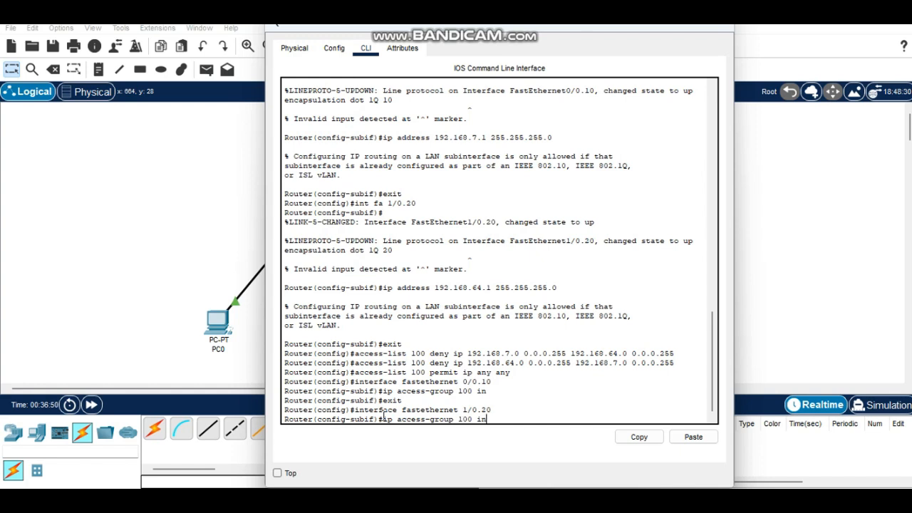
key("Return")
type("exit")
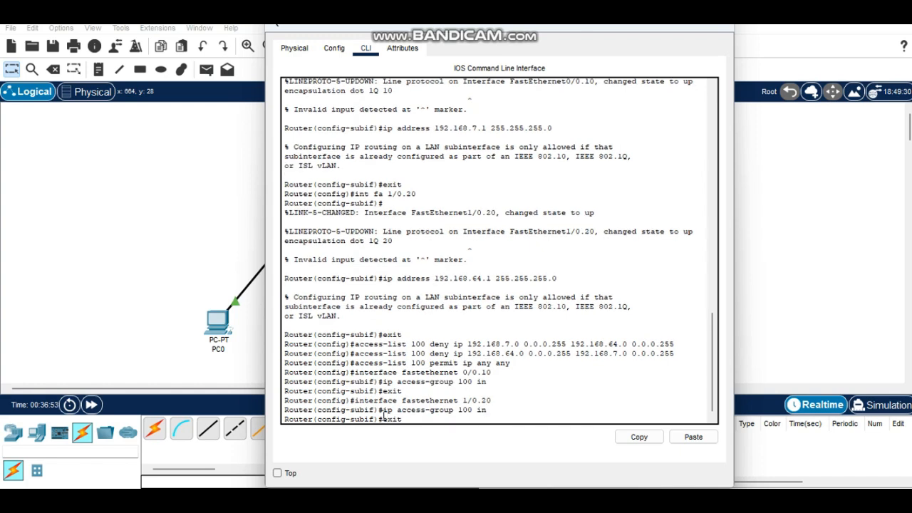
key("Return")
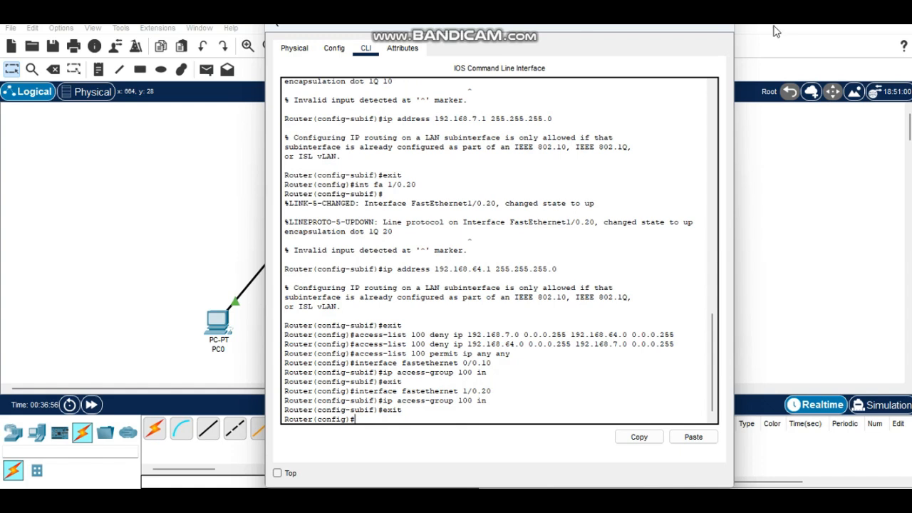
left_click(727, 29)
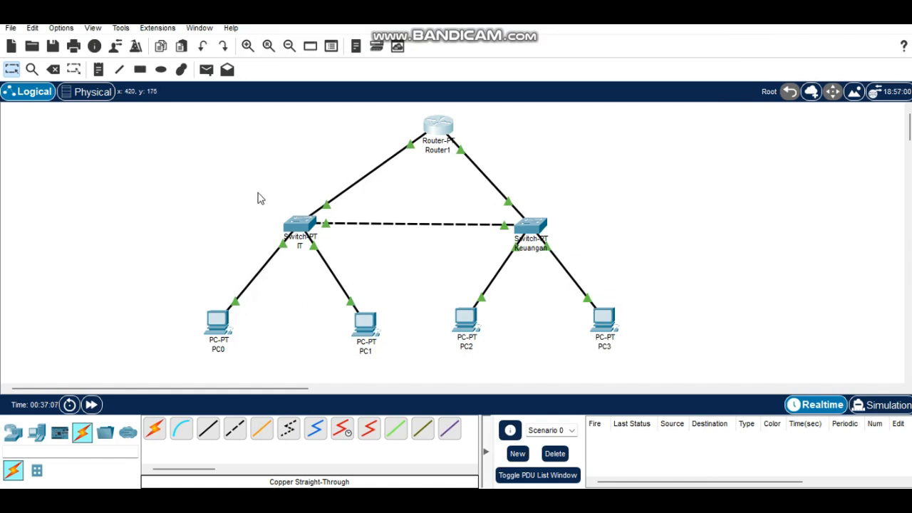
Send a simple PDU from PC0 to PC1 and another from PC1 to PC2 to test connectivity
left_click(206, 69)
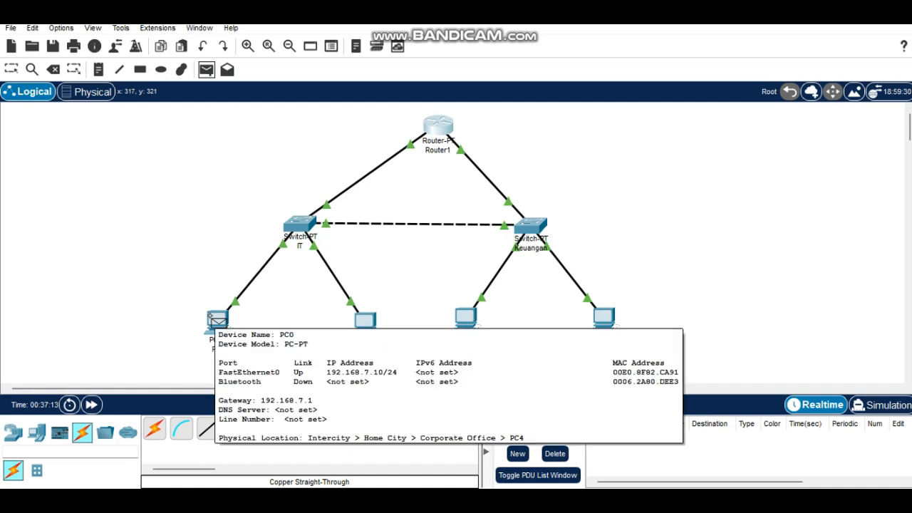
left_click(213, 318)
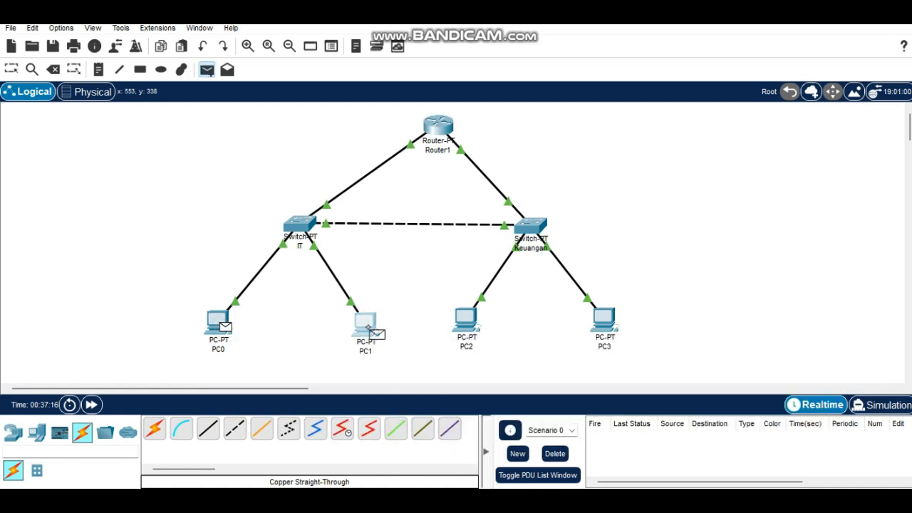
left_click(368, 326)
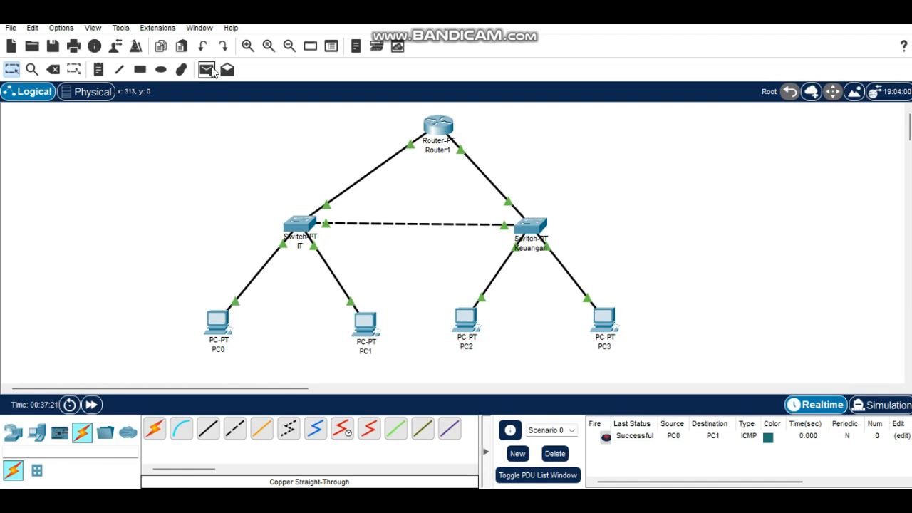
left_click(207, 71)
left_click(367, 327)
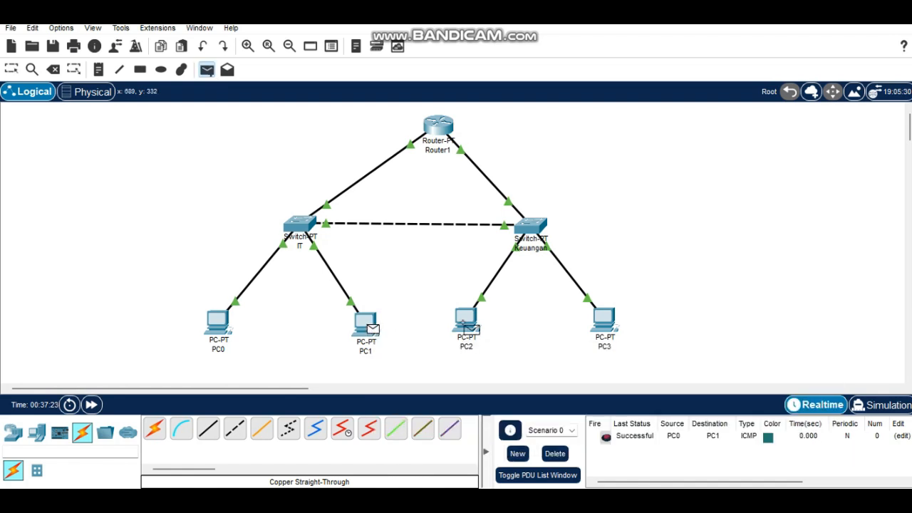
left_click(467, 324)
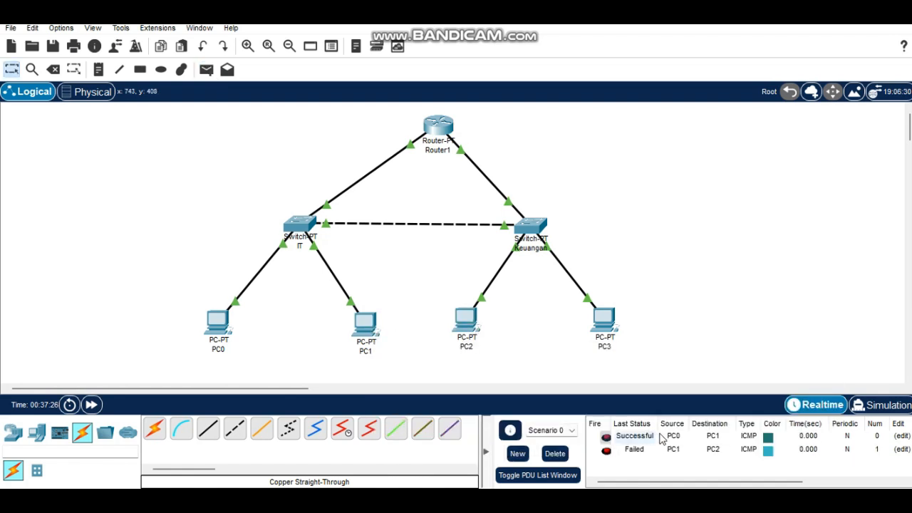
Send simple PDUs from PC2 to PC3 and from PC0 to PC3, and check their status in the PDU list
left_click(206, 69)
left_click(467, 319)
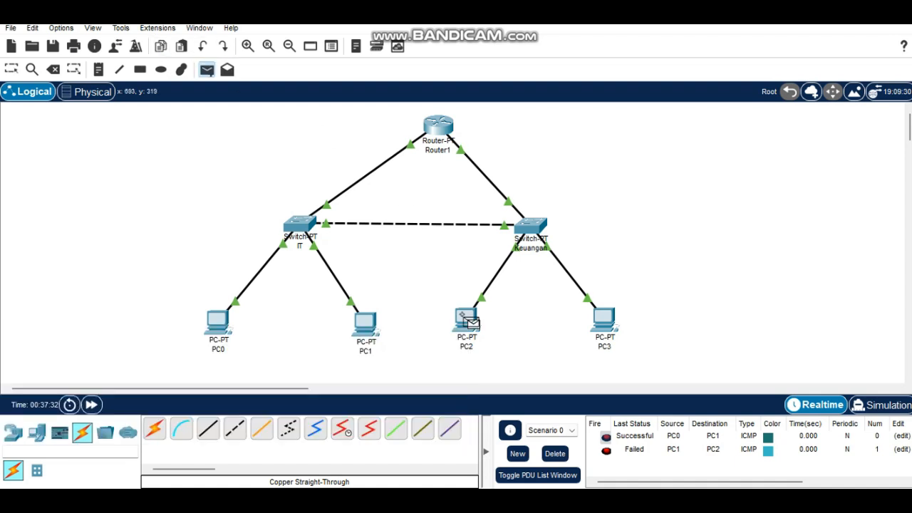
left_click(607, 322)
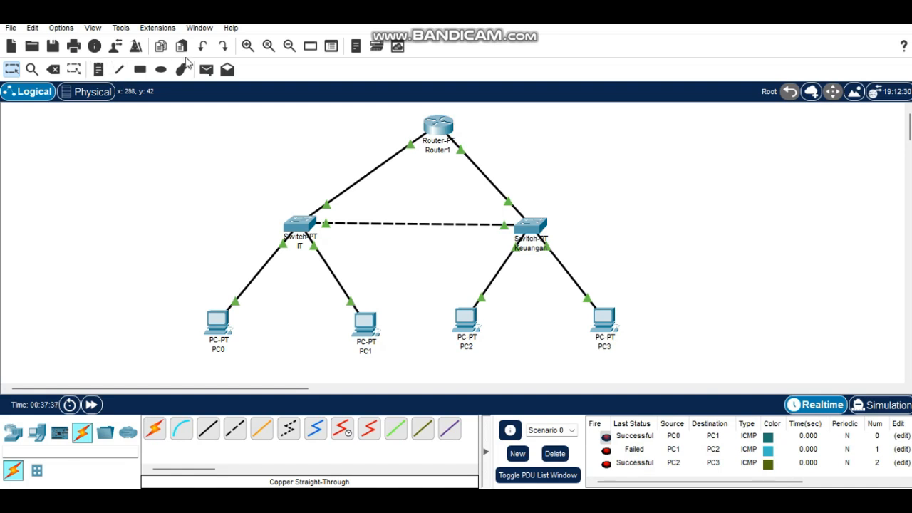
left_click(206, 69)
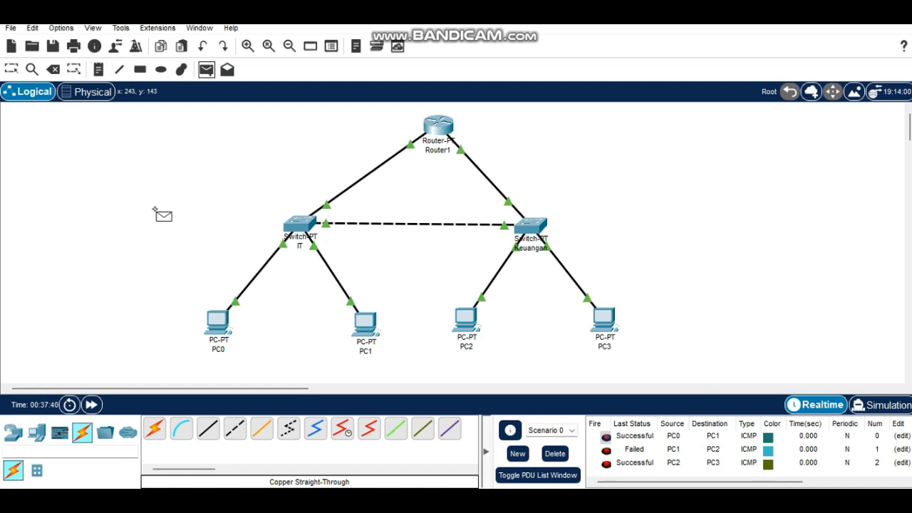
left_click(219, 321)
left_click(606, 314)
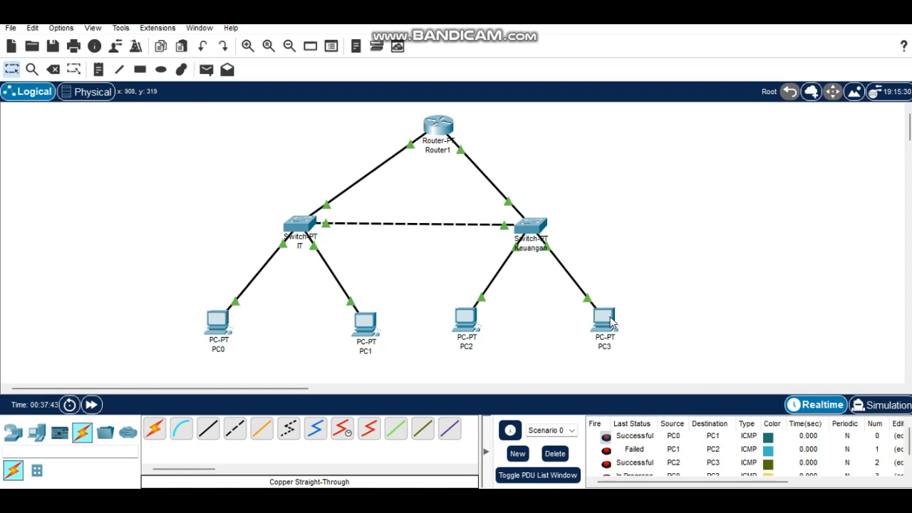
scroll(679, 466, "down", 1)
scroll(680, 465, "up", 1)
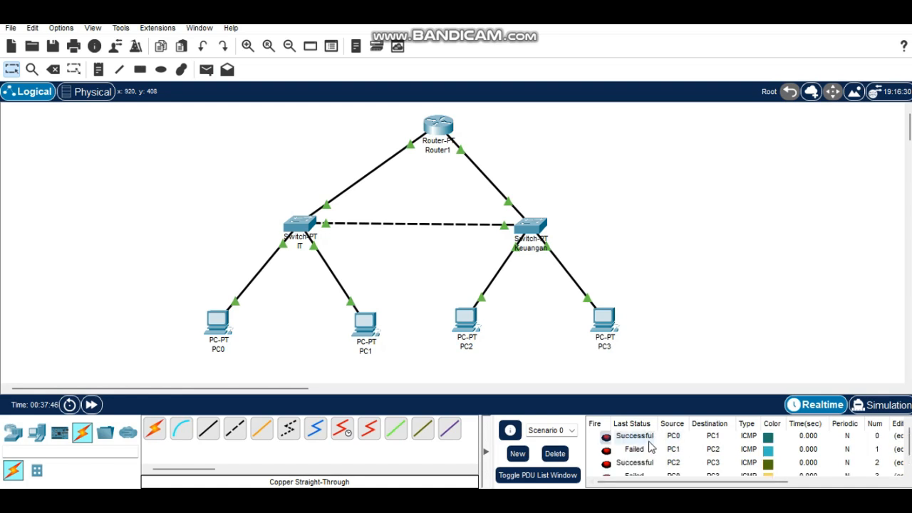